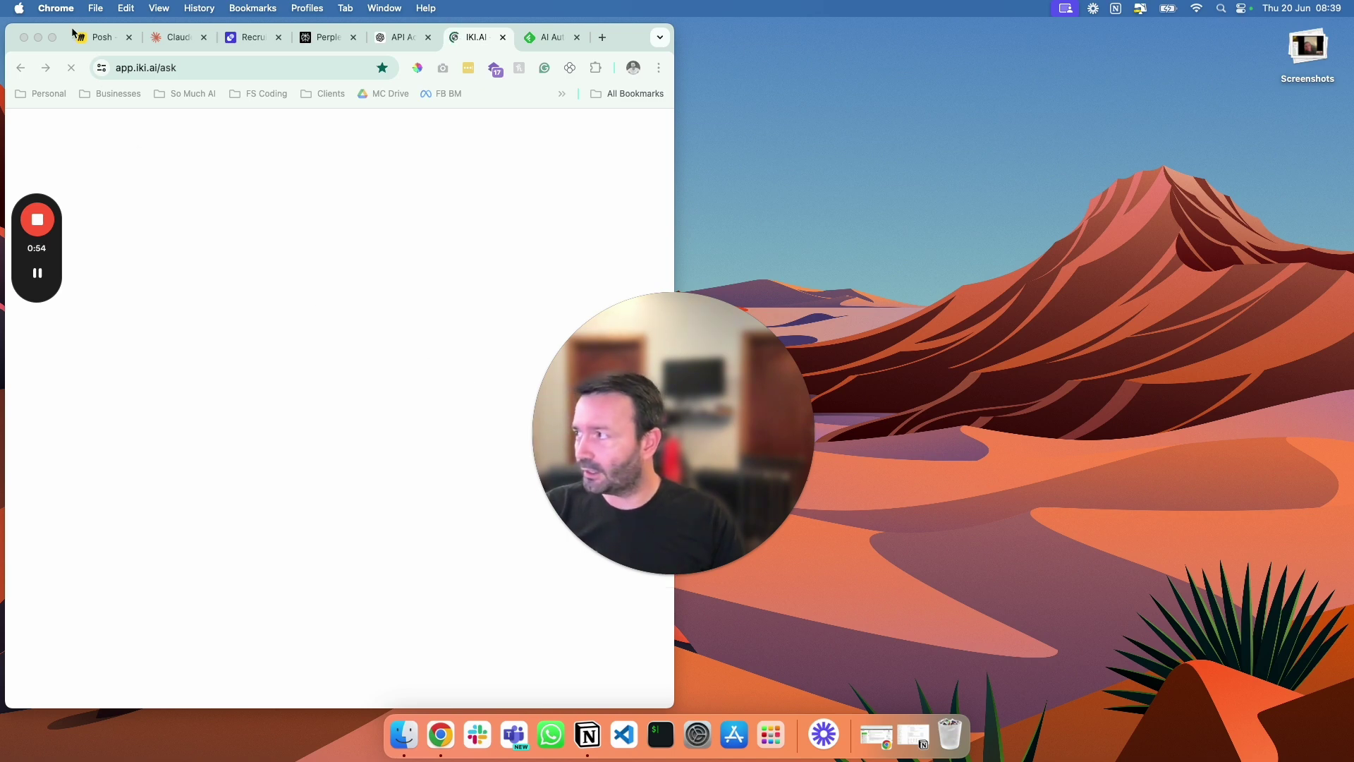
On the Posh board, enter the description 'Posh beats Bosh in…' and correct the mistyped letters.
{"action": "left_click", "coordinate": [95, 39]}
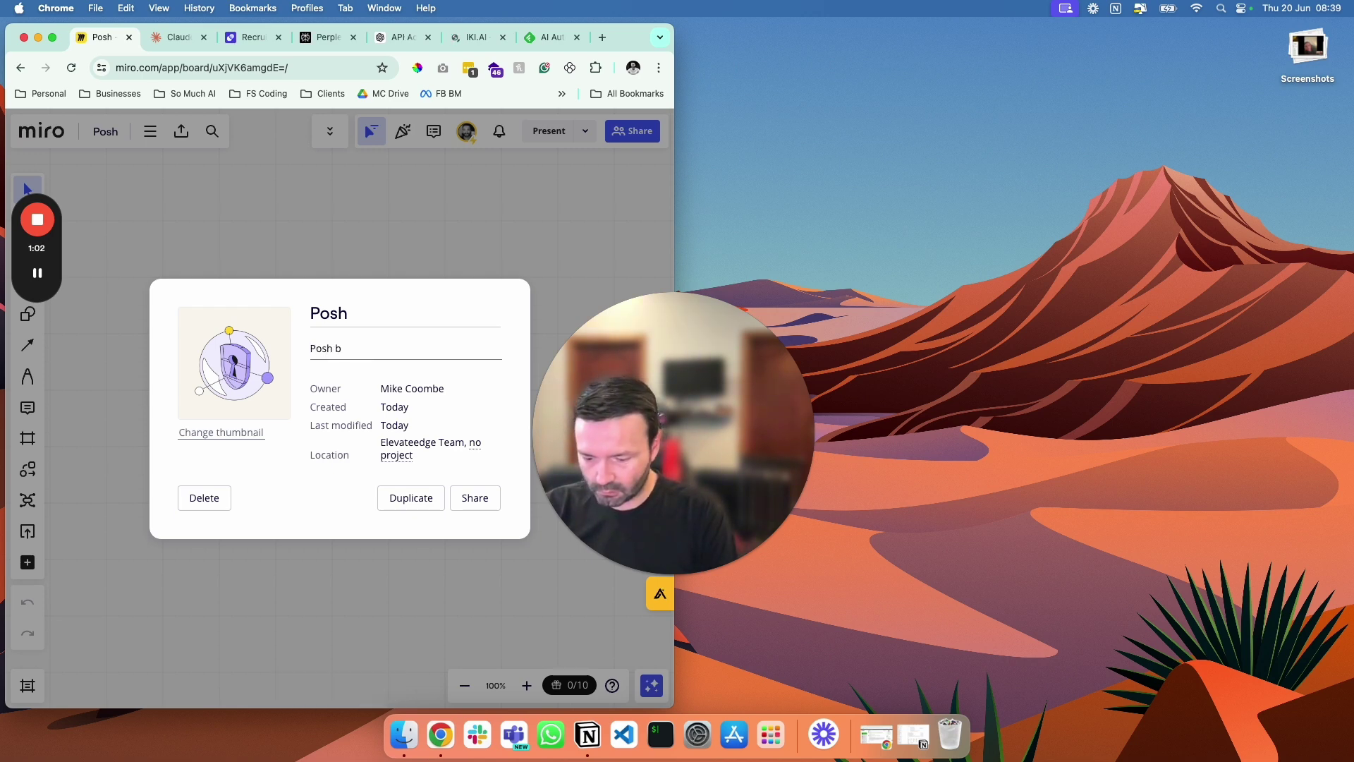
{"action": "type", "text": "eats Bosh"}
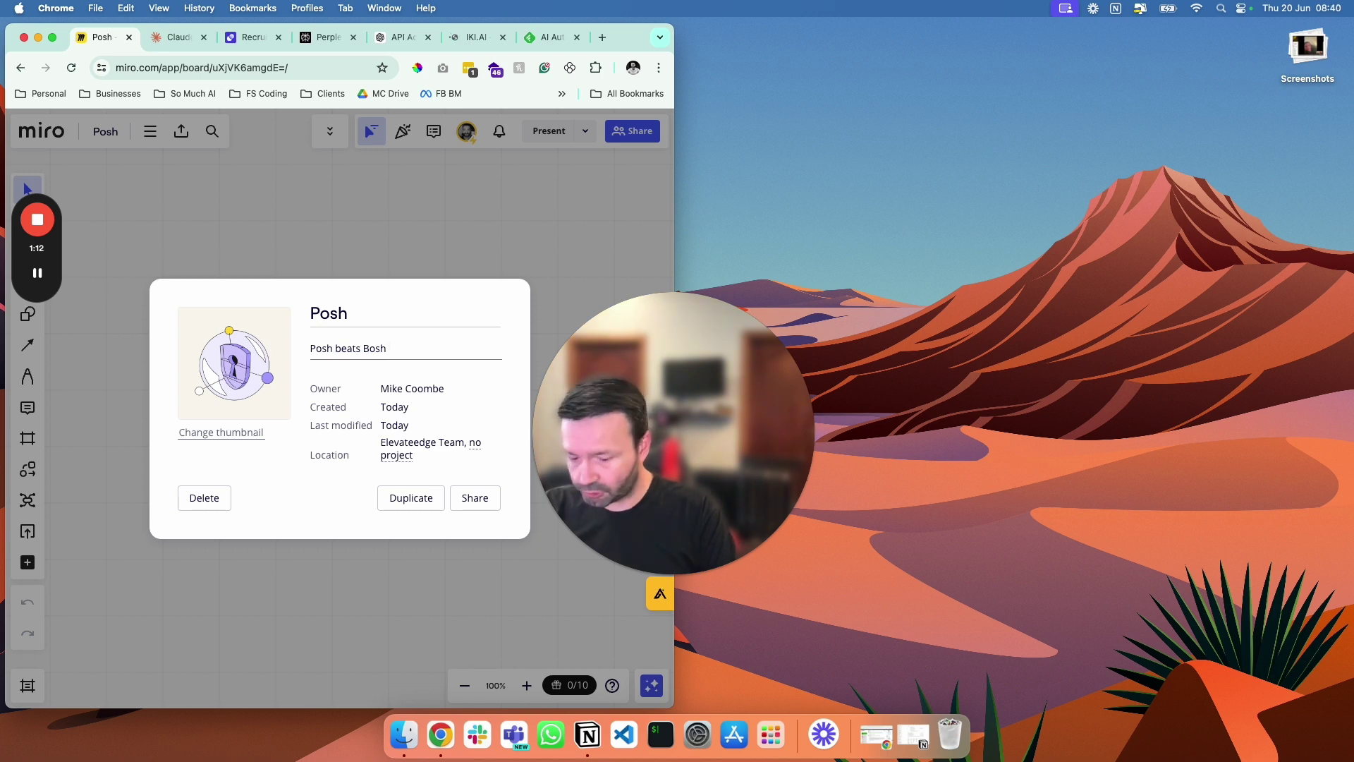
{"action": "type", "text": " in Tell Me What"}
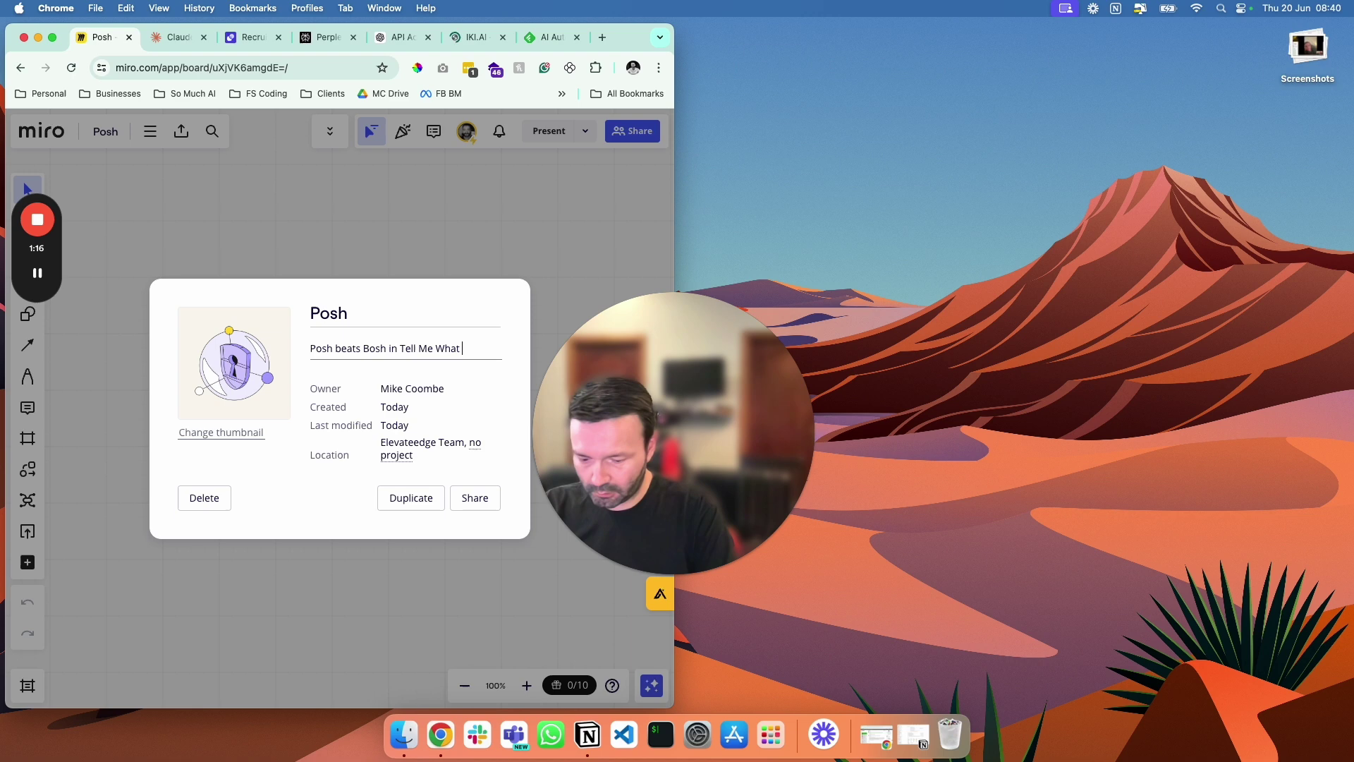
{"action": "type", "text": "nt"}
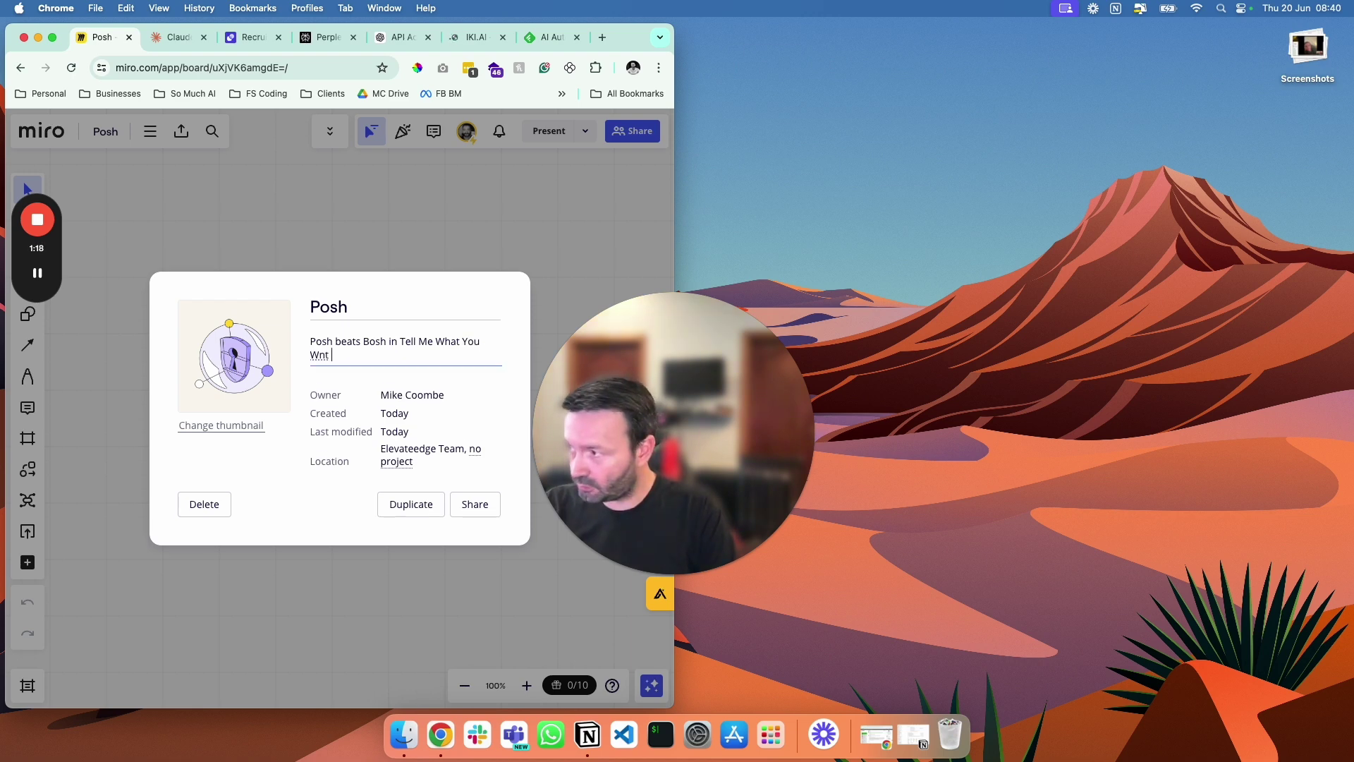
{"action": "key", "text": "BackSpace"}
{"action": "key", "text": "BackSpace"}
{"action": "type", "text": "nt sing off."}
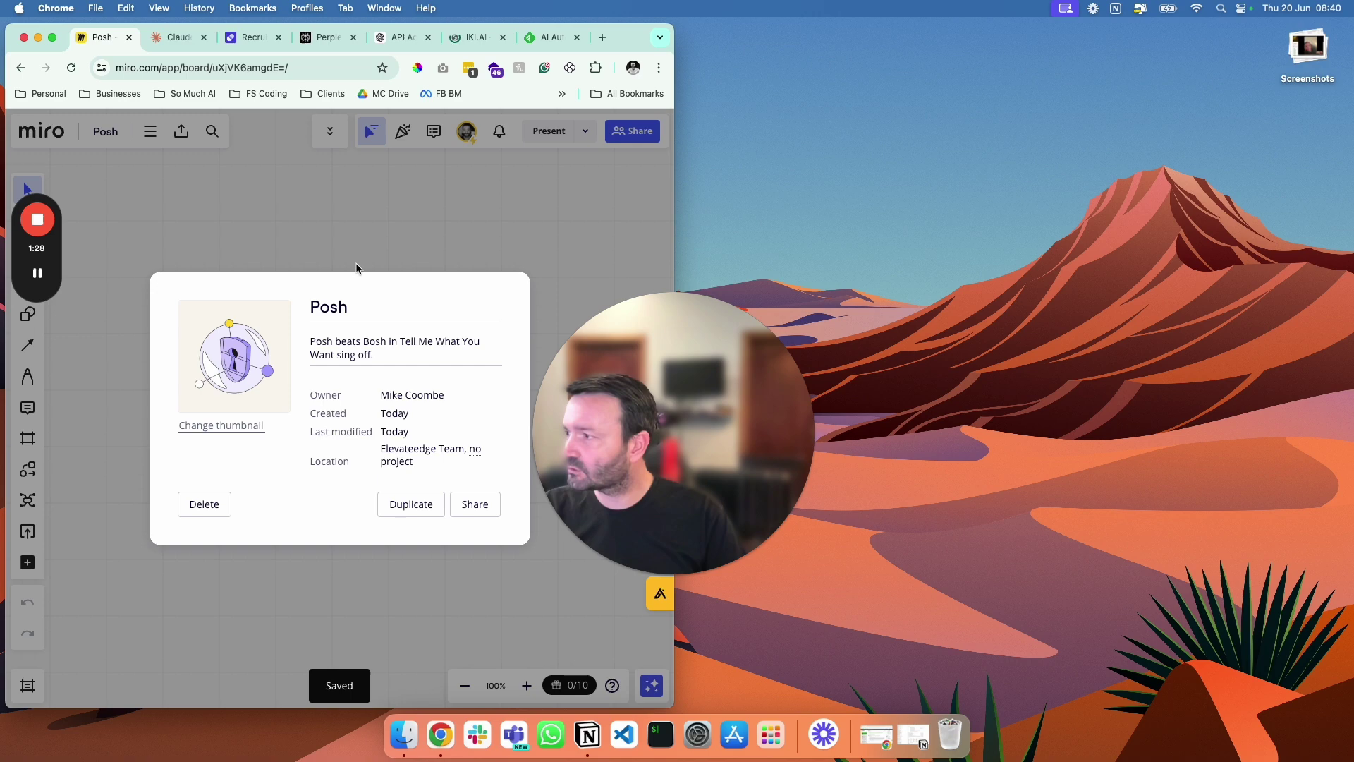
Close the Miro board details and switch to the Bosh sales-agent page in Chrome.
{"action": "left_click", "coordinate": [356, 262]}
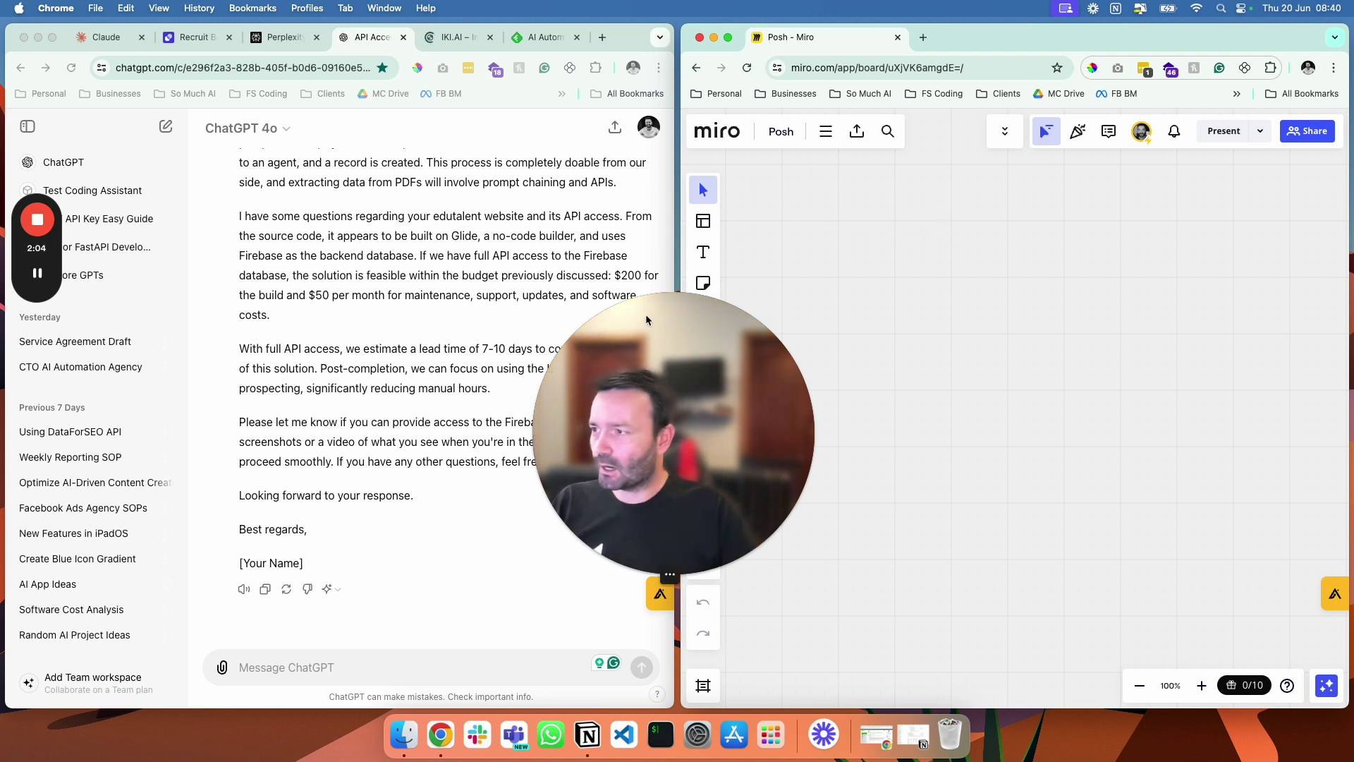
{"action": "left_click", "coordinate": [351, 228]}
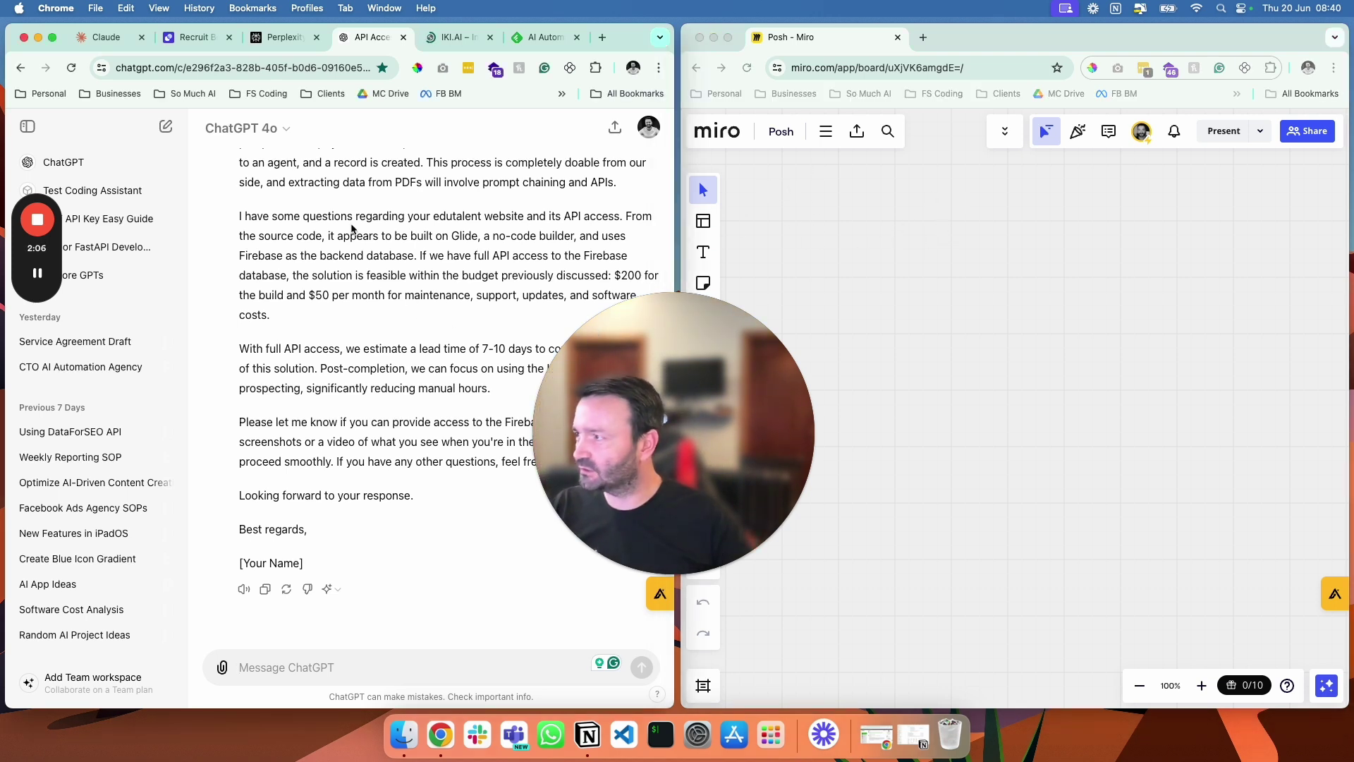
{"action": "left_click", "coordinate": [120, 39]}
{"action": "left_click", "coordinate": [180, 38]}
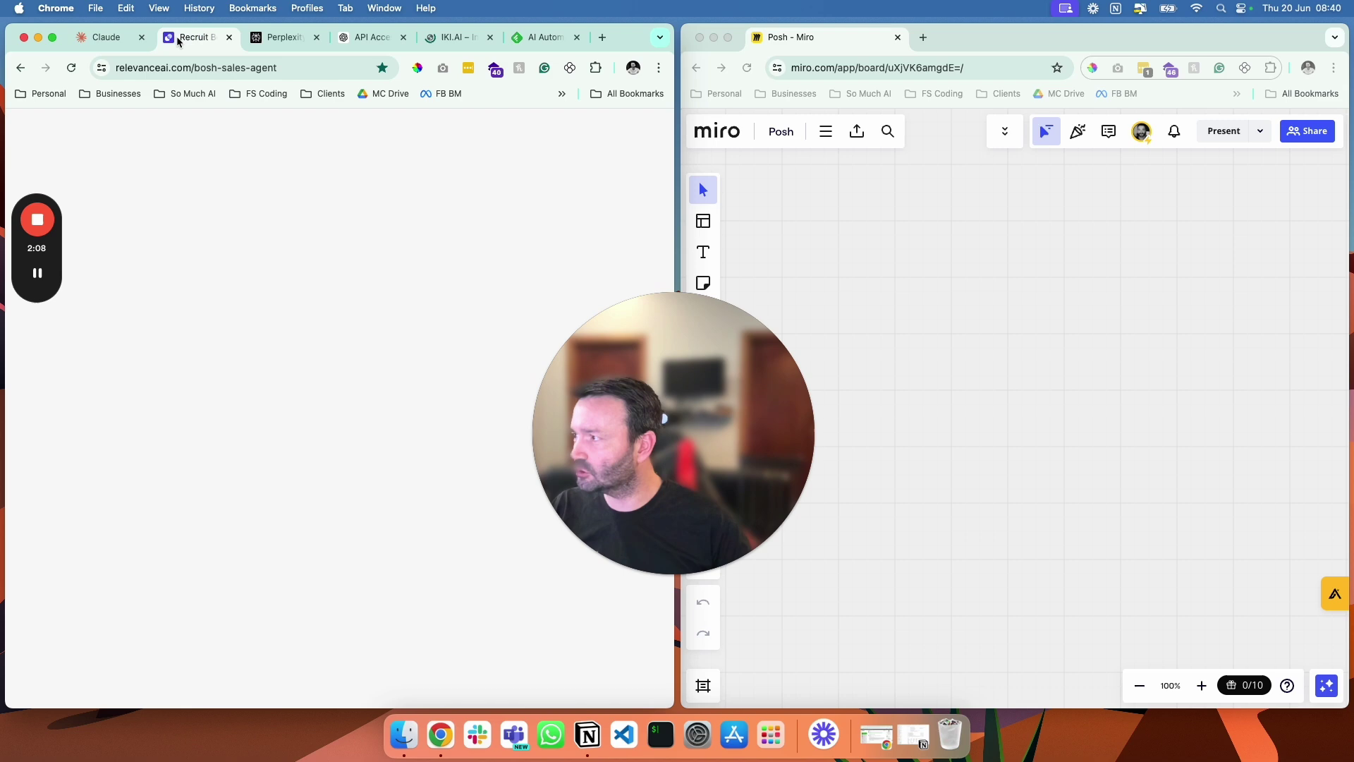
{"action": "left_click", "coordinate": [113, 37]}
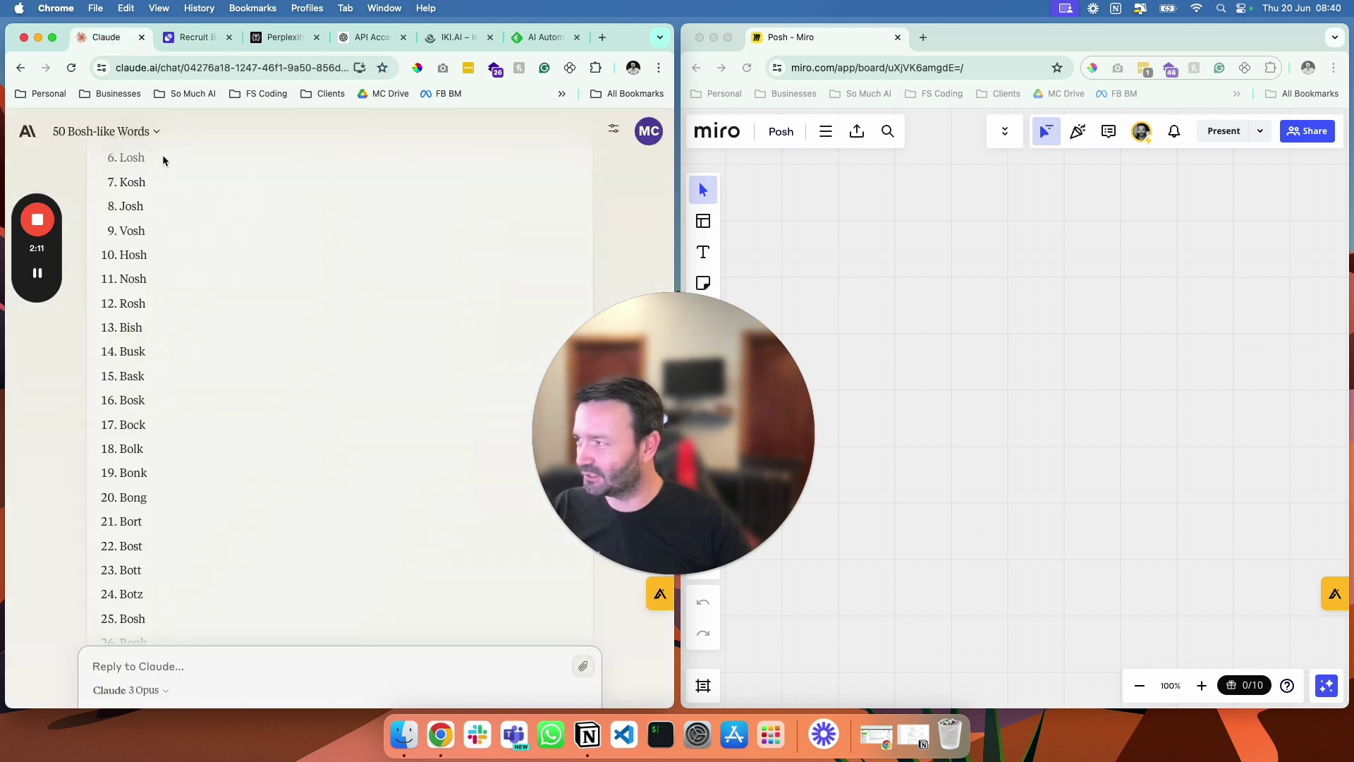
{"action": "left_click", "coordinate": [186, 37]}
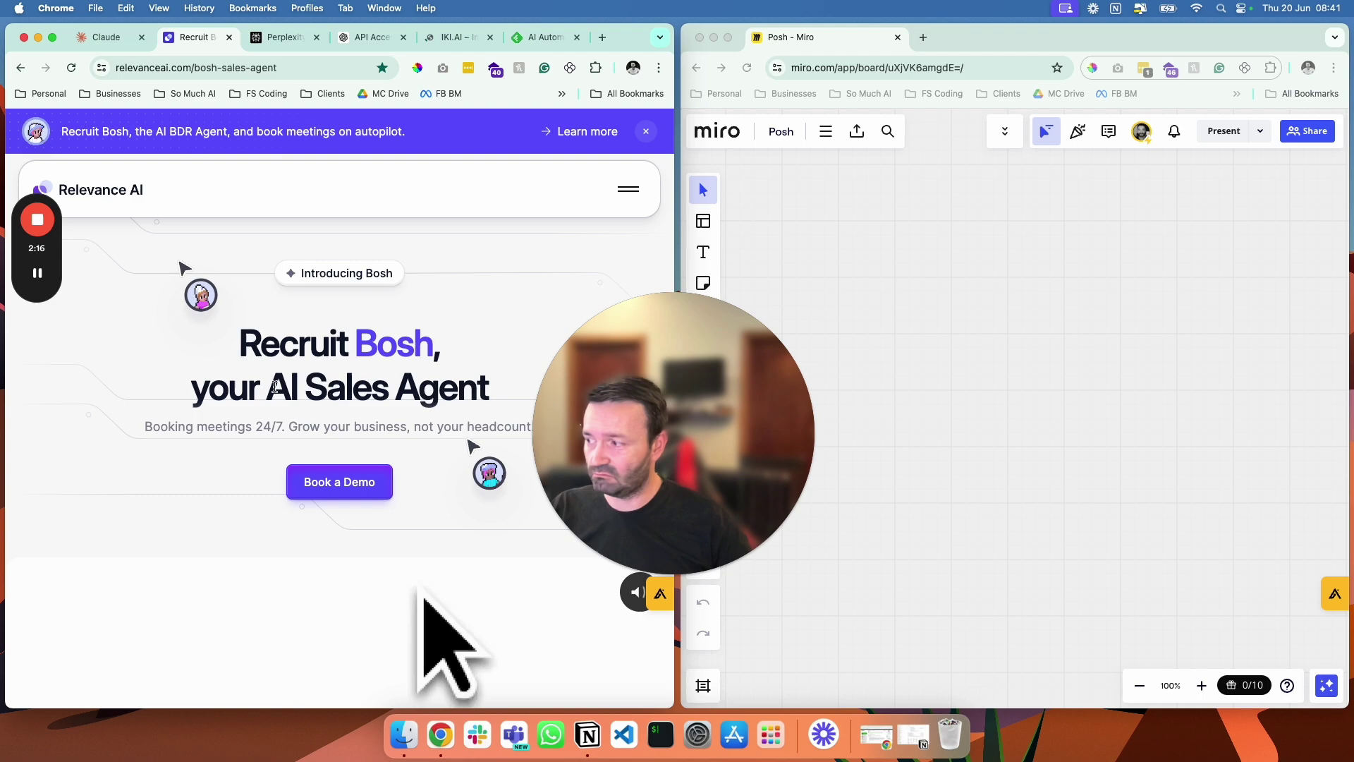
Scroll down to the inbound Research, Categorize and Formulate Value Proposition steps.
{"action": "scroll", "coordinate": [275, 413], "scroll_direction": "down", "scroll_amount": 5}
{"action": "scroll", "coordinate": [275, 414], "scroll_direction": "down", "scroll_amount": 10}
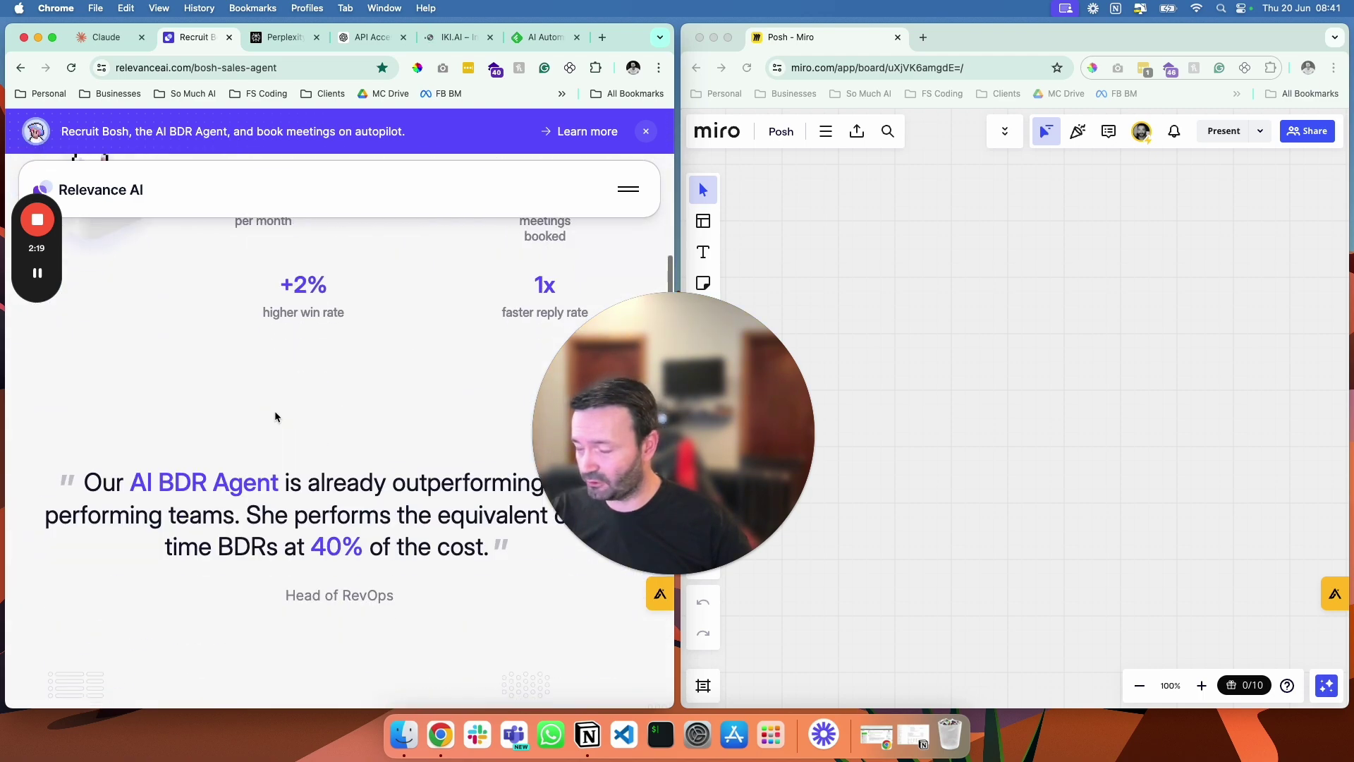
{"action": "scroll", "coordinate": [275, 411], "scroll_direction": "up", "scroll_amount": 2}
{"action": "scroll", "coordinate": [275, 411], "scroll_direction": "down", "scroll_amount": 3}
{"action": "scroll", "coordinate": [275, 411], "scroll_direction": "down", "scroll_amount": 8}
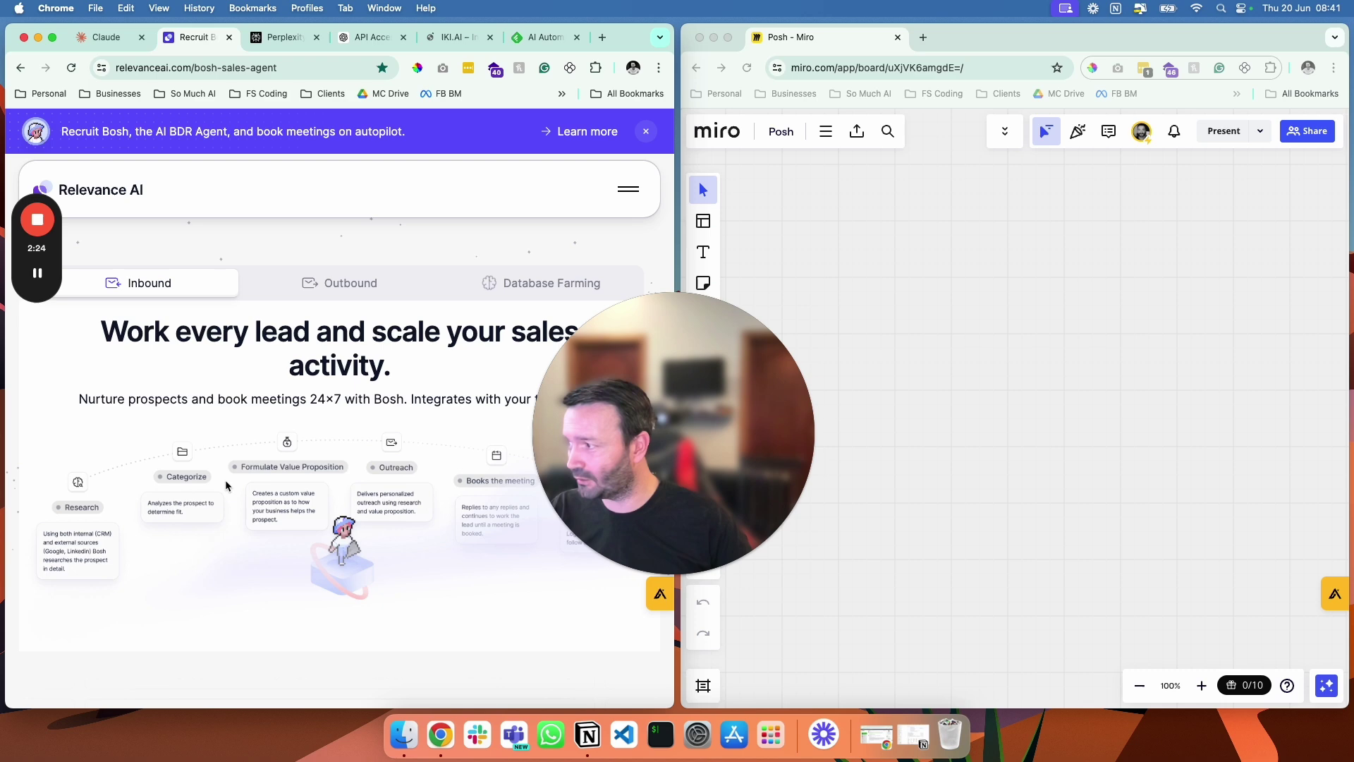
{"action": "scroll", "coordinate": [211, 486], "scroll_direction": "down", "scroll_amount": 2}
{"action": "scroll", "coordinate": [86, 462], "scroll_direction": "up", "scroll_amount": 3}
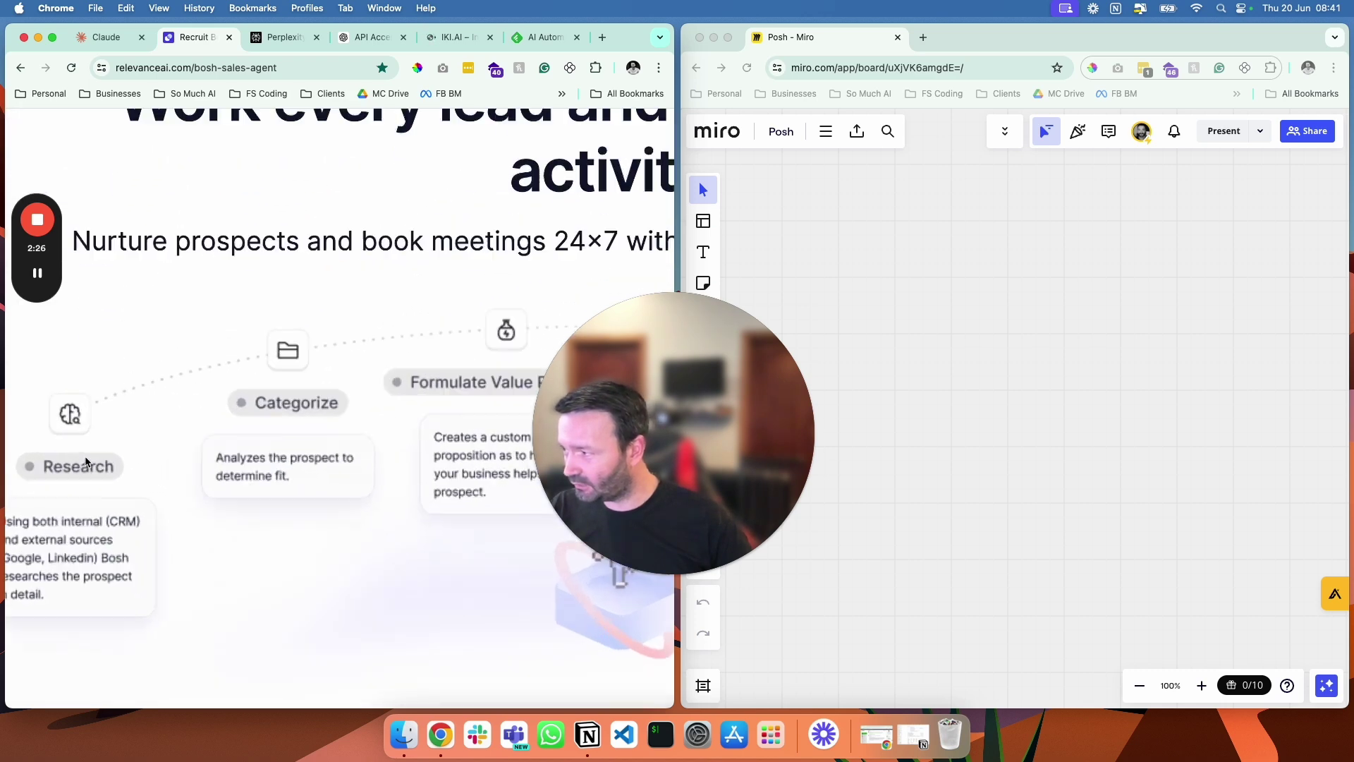
{"action": "scroll", "coordinate": [86, 461], "scroll_direction": "down", "scroll_amount": 3}
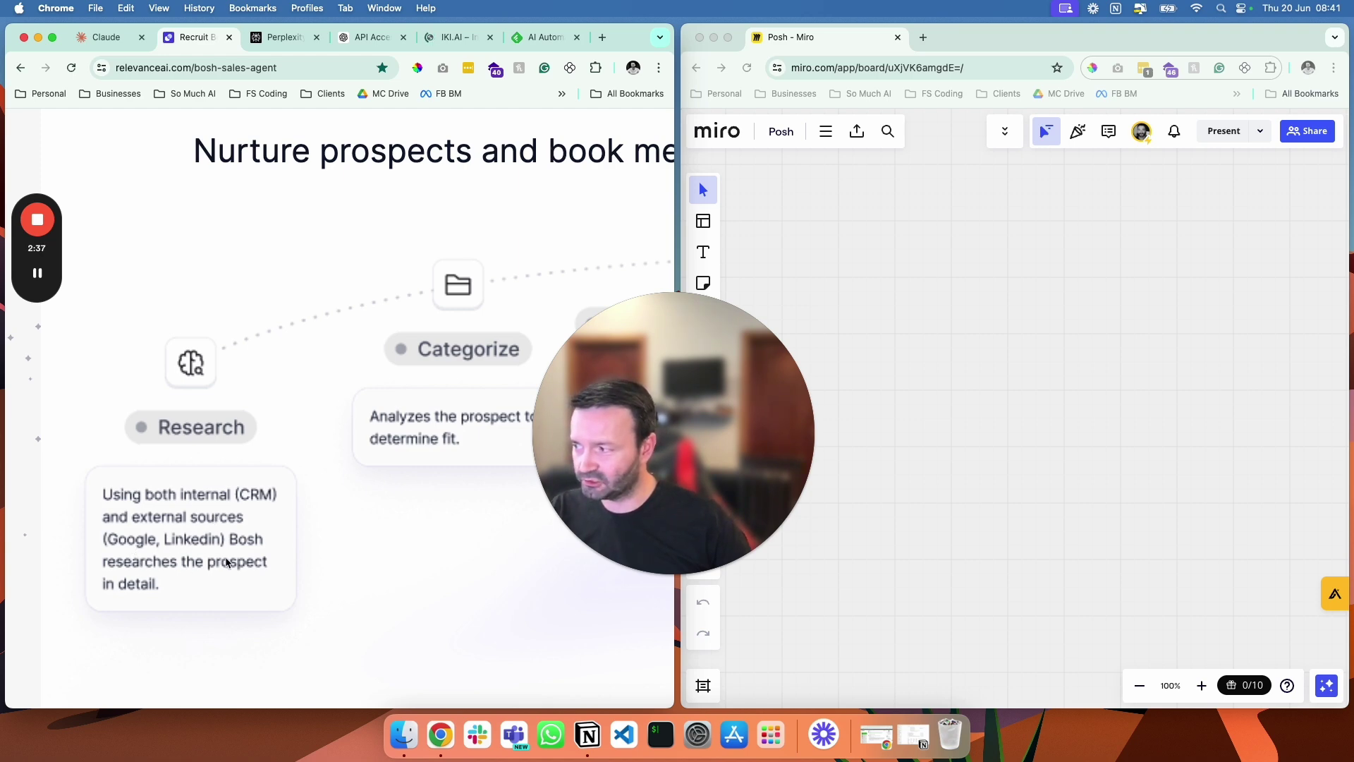
{"action": "scroll", "coordinate": [214, 519], "scroll_direction": "down", "scroll_amount": 3}
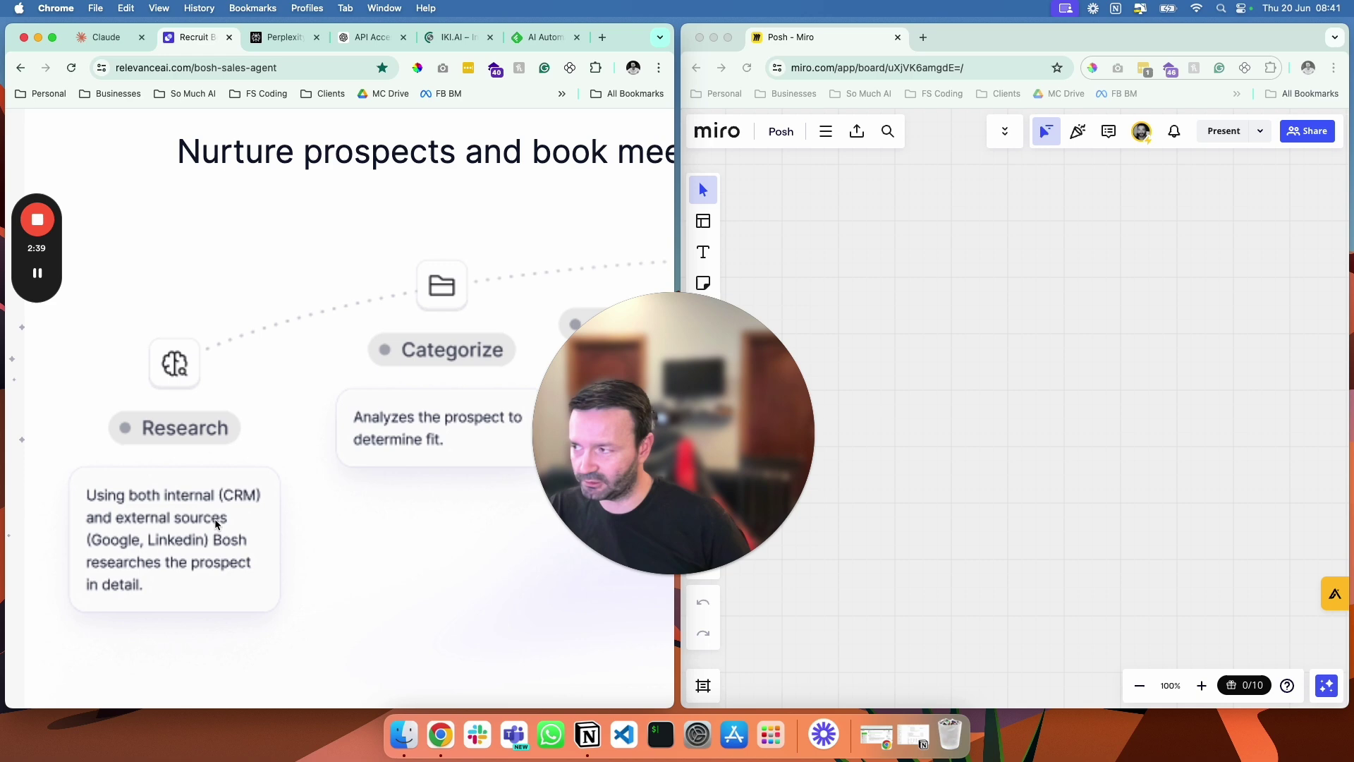
{"action": "scroll", "coordinate": [214, 524], "scroll_direction": "up", "scroll_amount": 1}
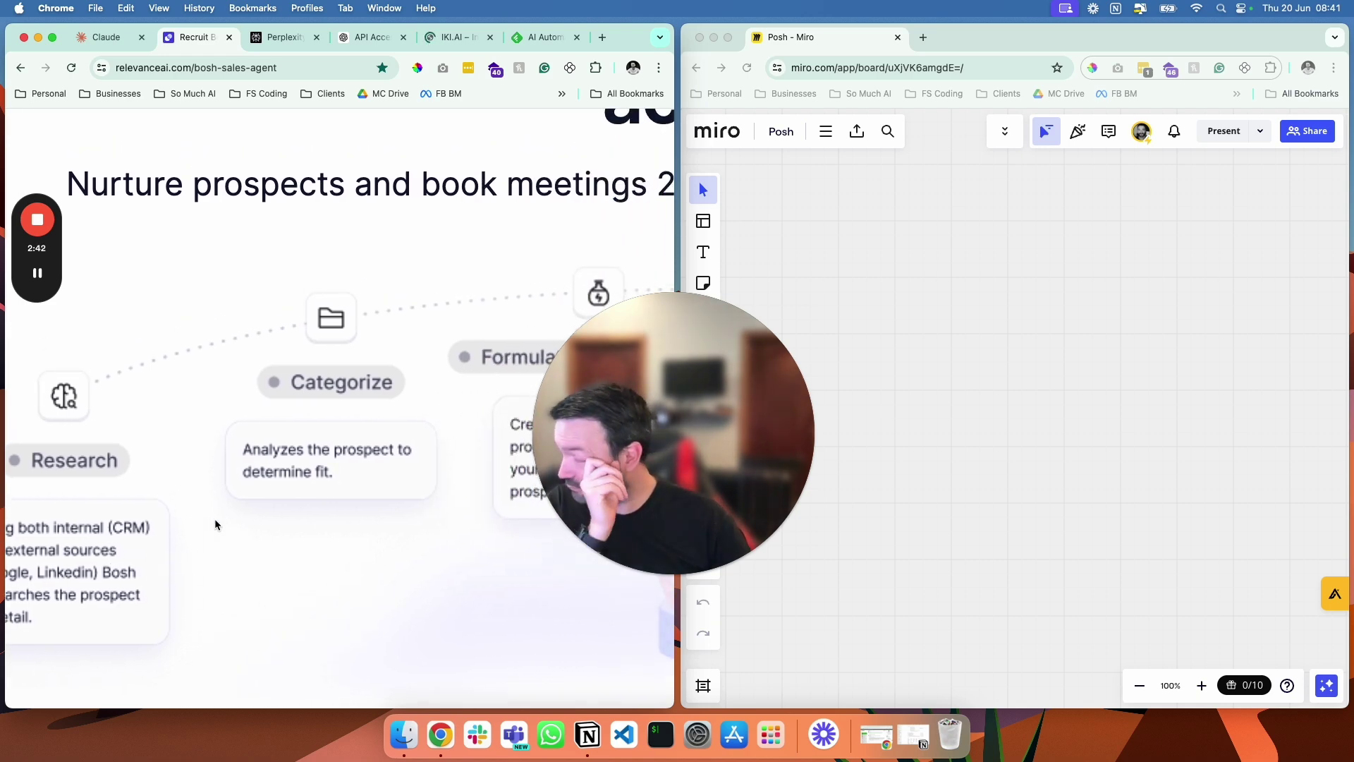
{"action": "scroll", "coordinate": [215, 524], "scroll_direction": "down", "scroll_amount": 3}
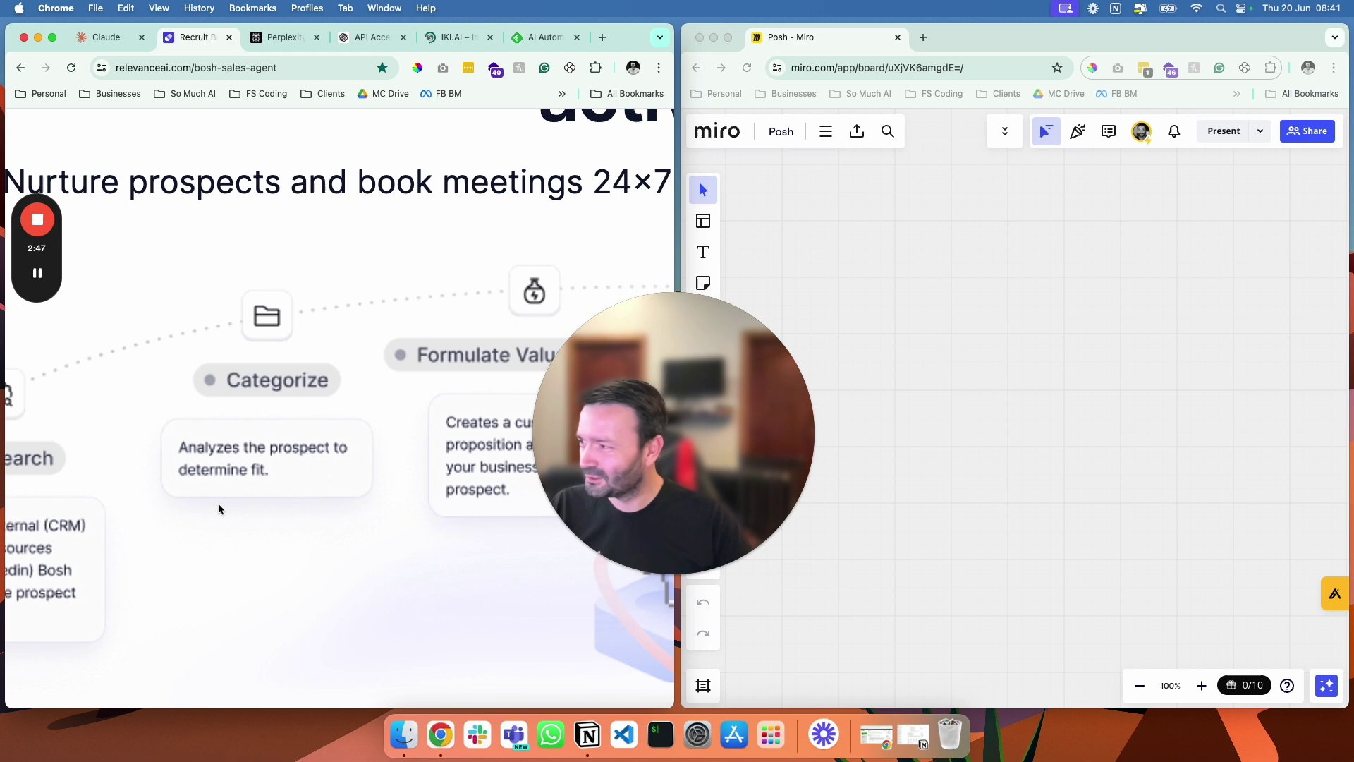
{"action": "scroll", "coordinate": [222, 493], "scroll_direction": "up", "scroll_amount": 1}
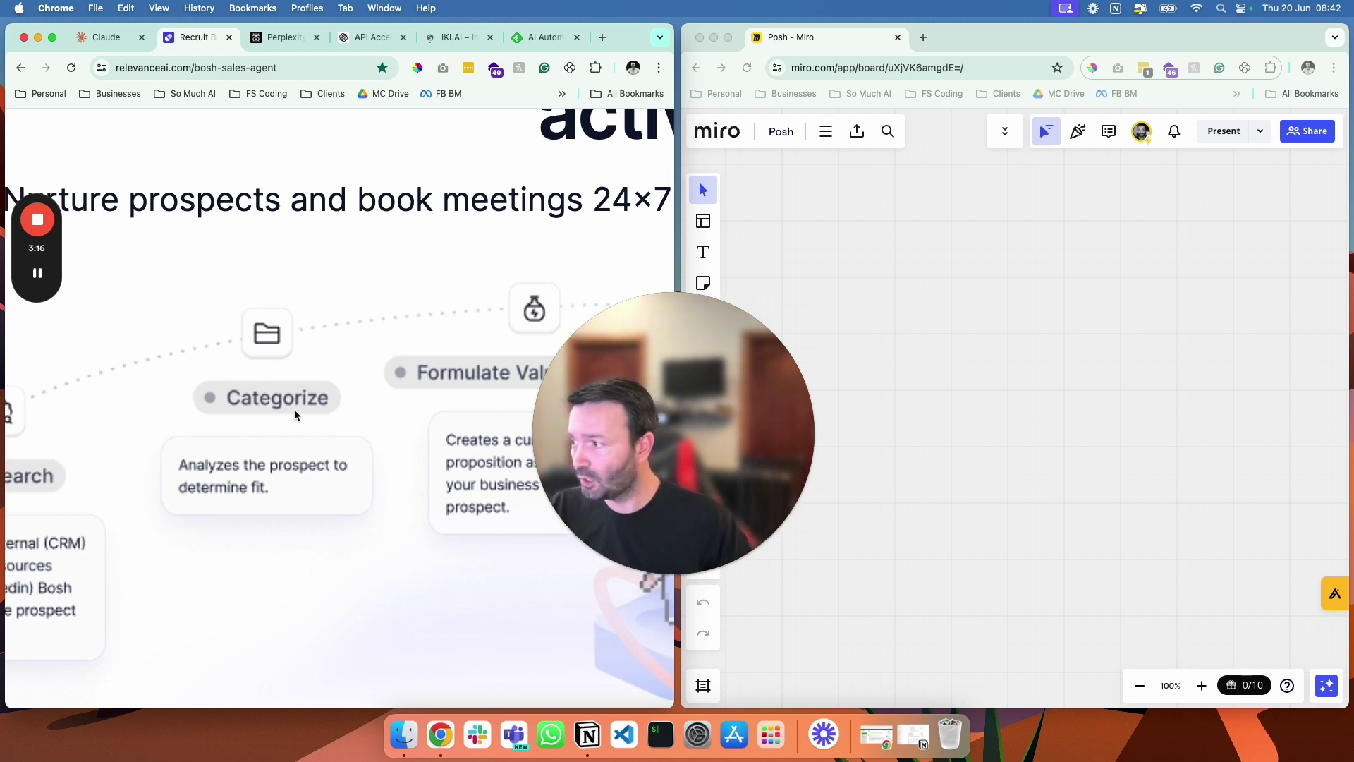
{"action": "scroll", "coordinate": [349, 426], "scroll_direction": "right", "scroll_amount": 5}
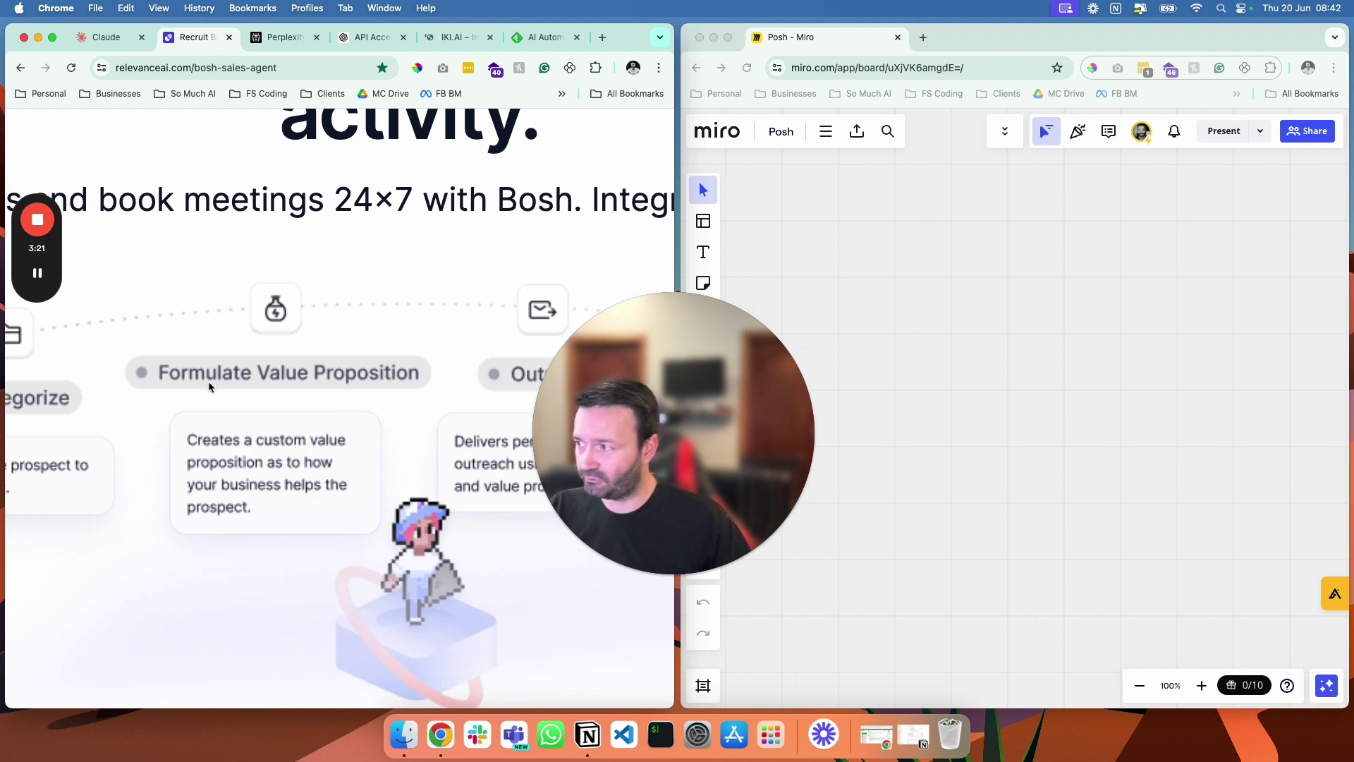
{"action": "scroll", "coordinate": [308, 456], "scroll_direction": "right", "scroll_amount": 6}
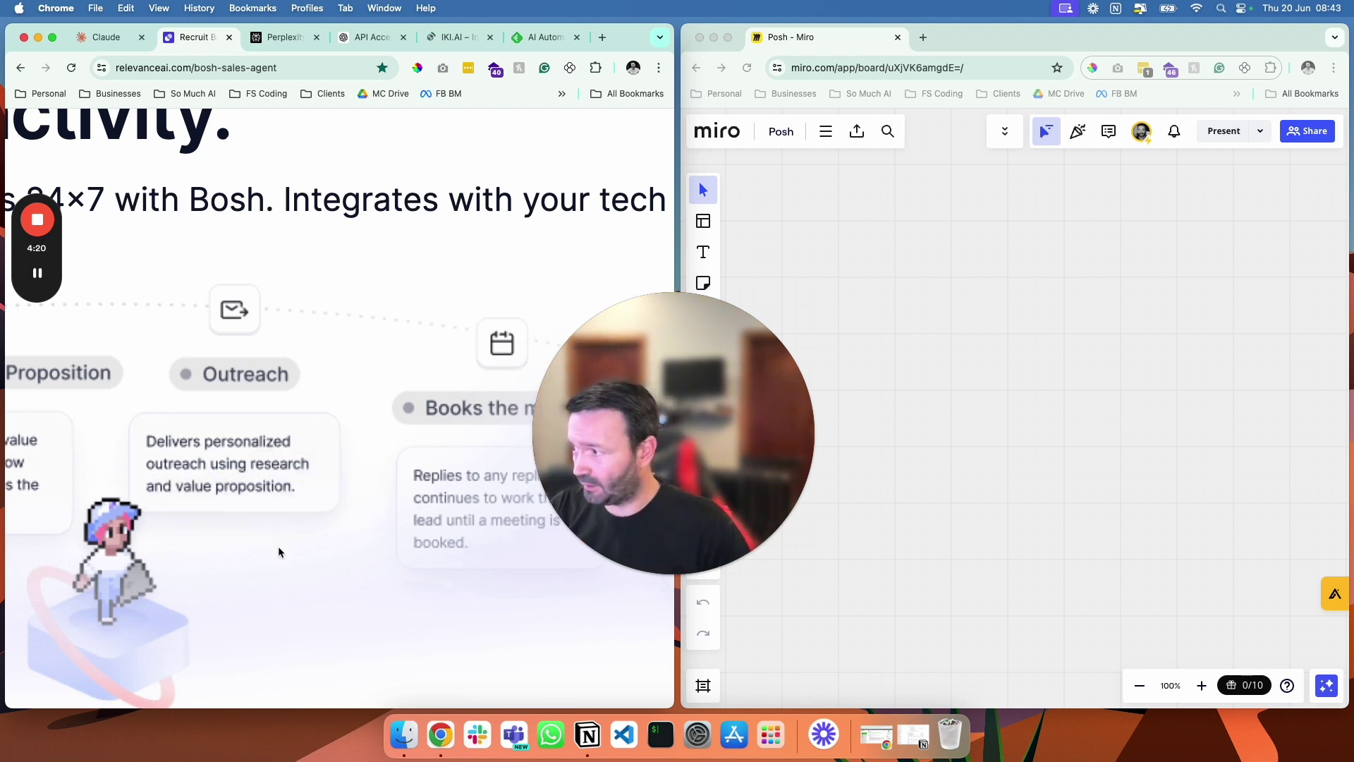
{"action": "scroll", "coordinate": [302, 392], "scroll_direction": "down", "scroll_amount": 5}
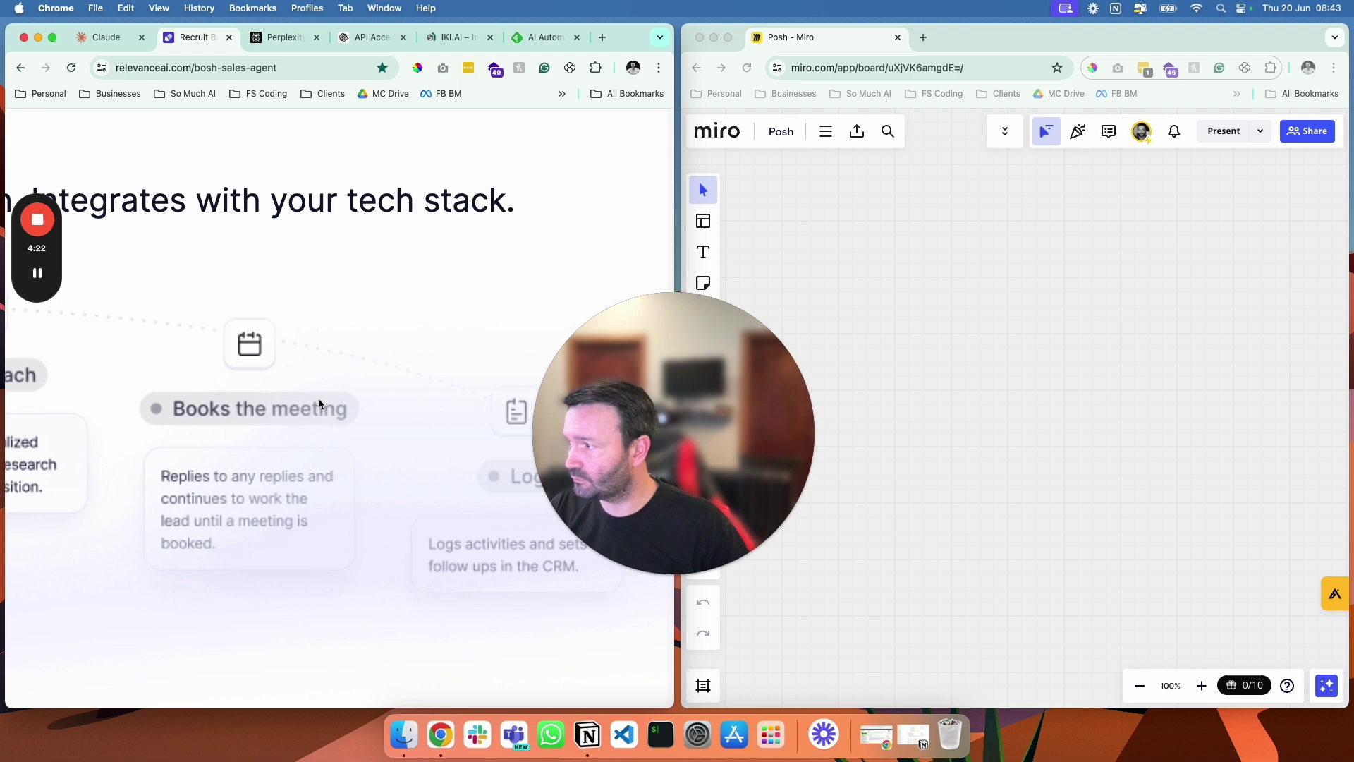
{"action": "scroll", "coordinate": [232, 384], "scroll_direction": "down", "scroll_amount": 1}
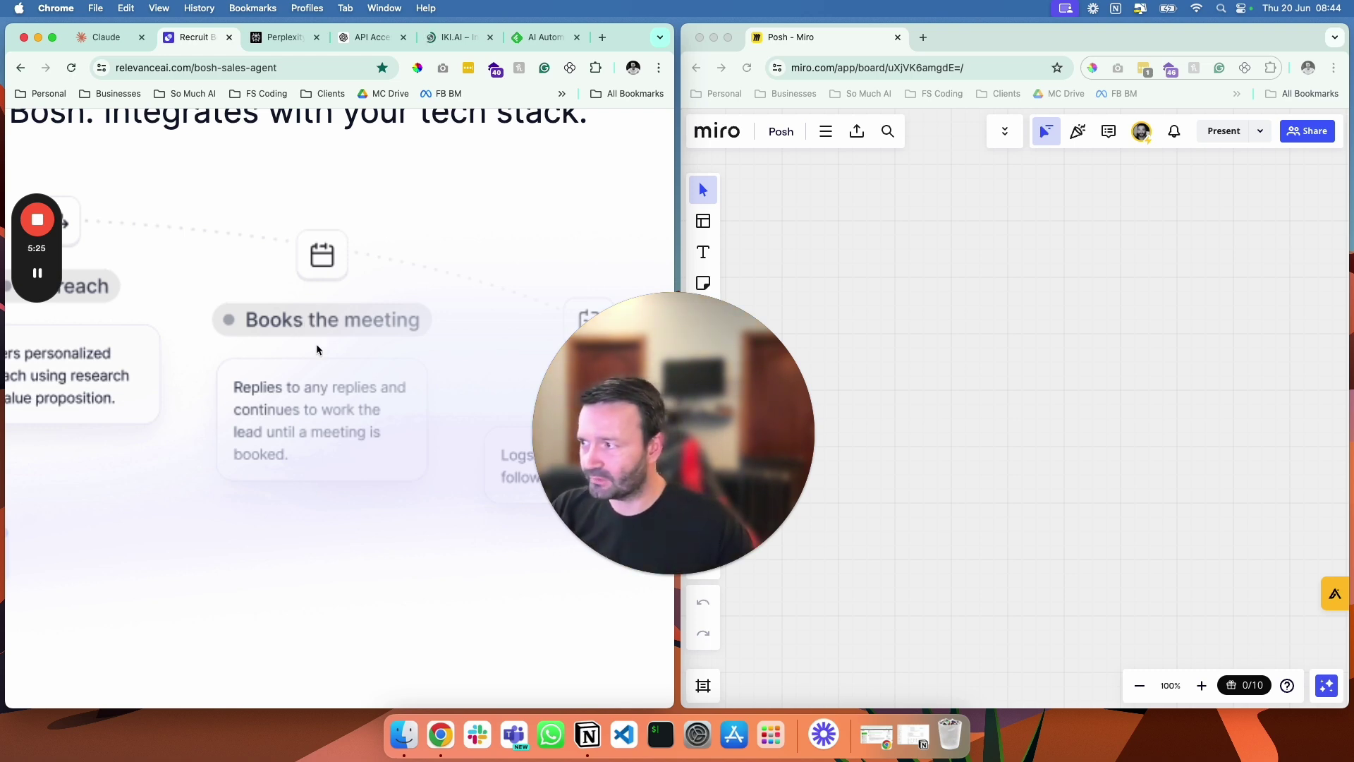
{"action": "scroll", "coordinate": [316, 353], "scroll_direction": "right", "scroll_amount": 3}
{"action": "scroll", "coordinate": [316, 357], "scroll_direction": "right", "scroll_amount": 1}
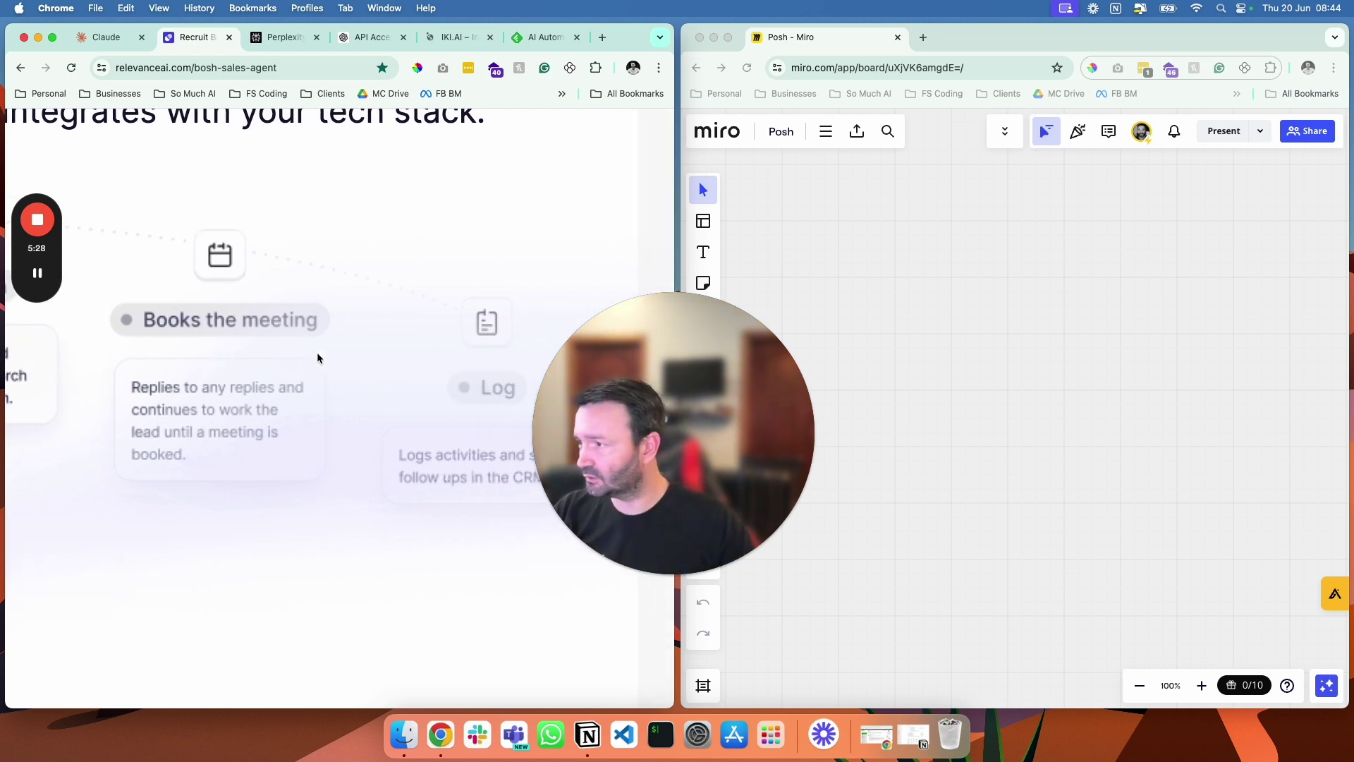
{"action": "scroll", "coordinate": [317, 357], "scroll_direction": "down", "scroll_amount": 4}
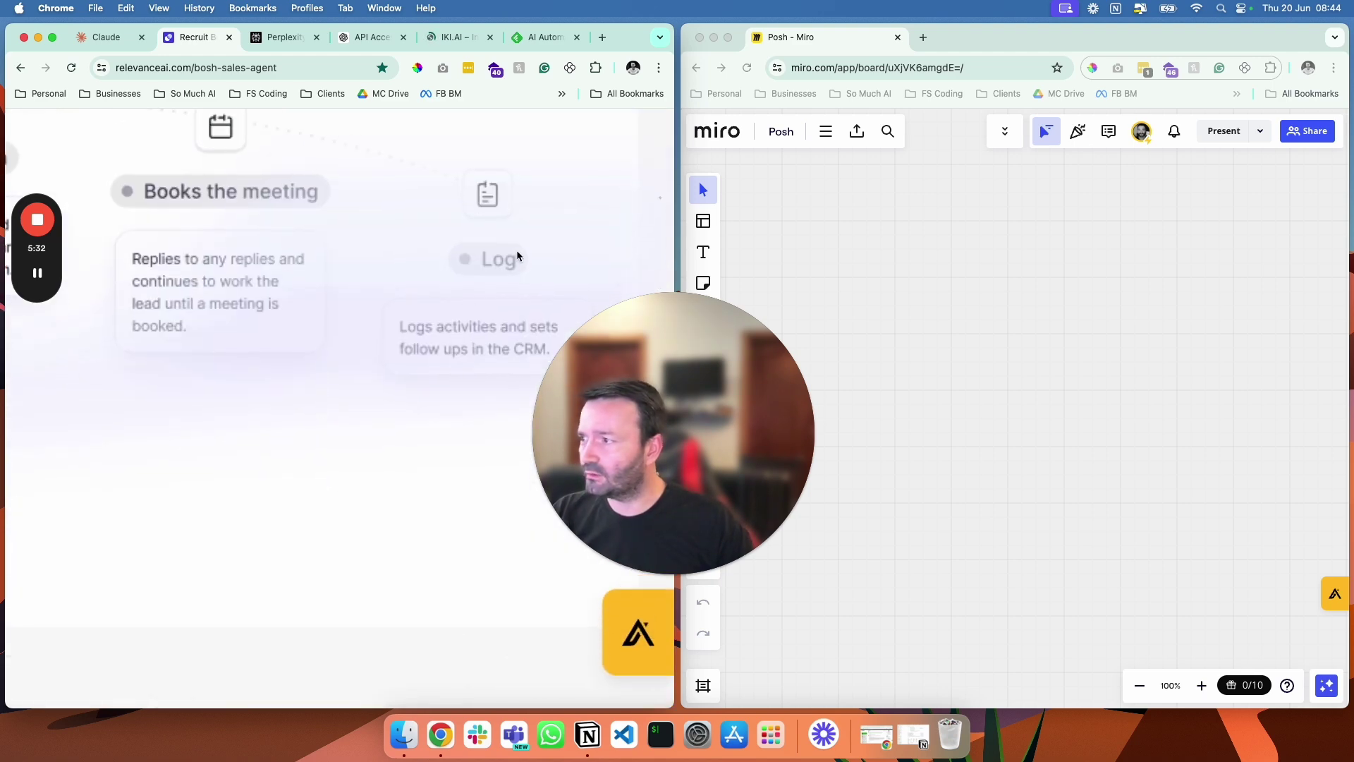
{"action": "scroll", "coordinate": [373, 348], "scroll_direction": "down", "scroll_amount": 5}
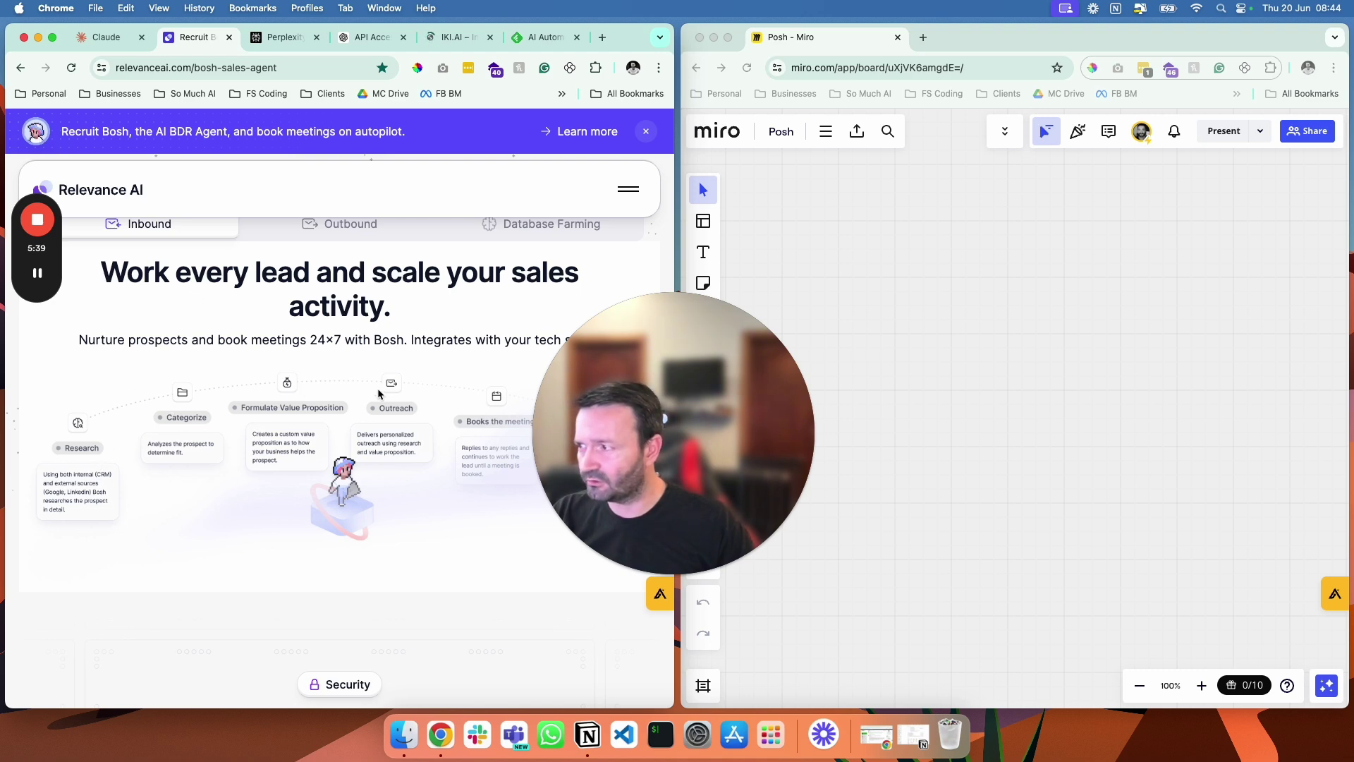
Scroll through the Outbound workflow, then through the Database Farming workflow.
{"action": "scroll", "coordinate": [459, 427], "scroll_direction": "down", "scroll_amount": 3}
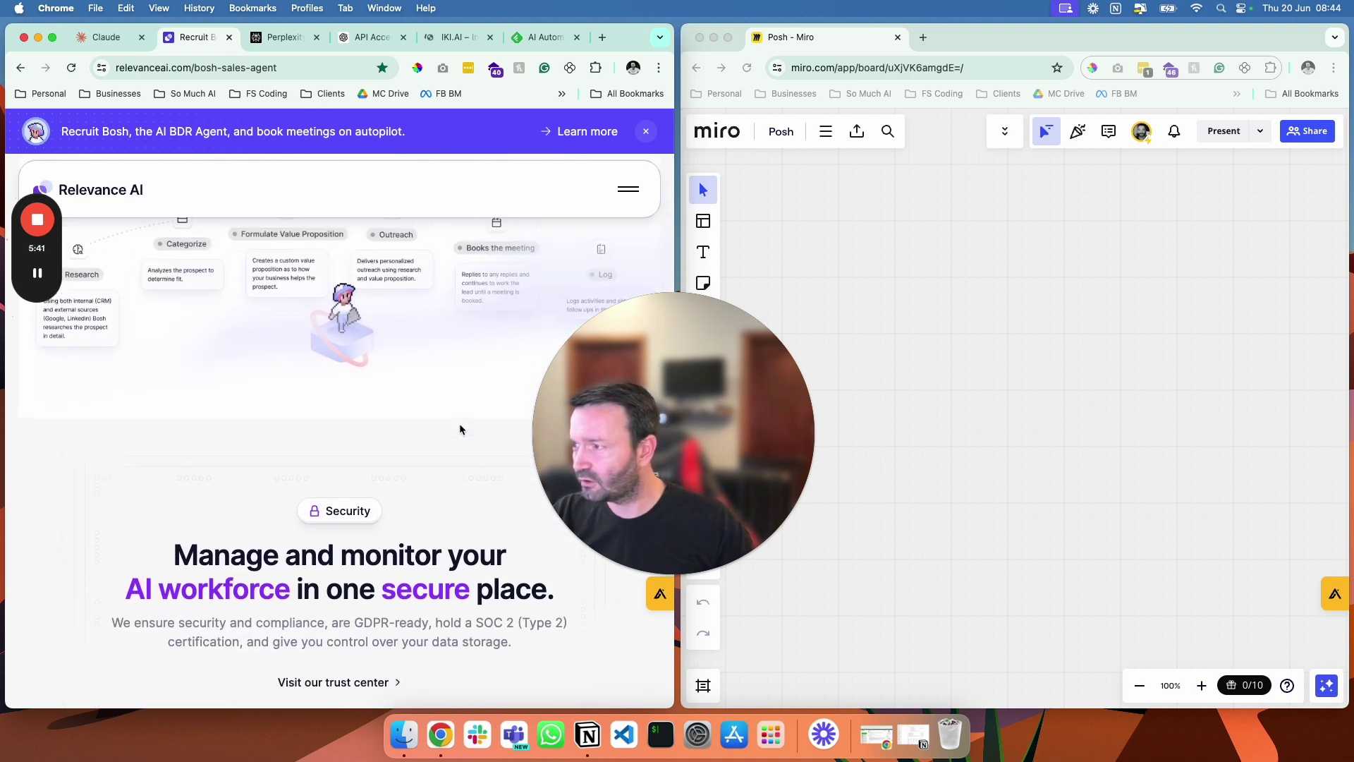
{"action": "scroll", "coordinate": [460, 425], "scroll_direction": "up", "scroll_amount": 4}
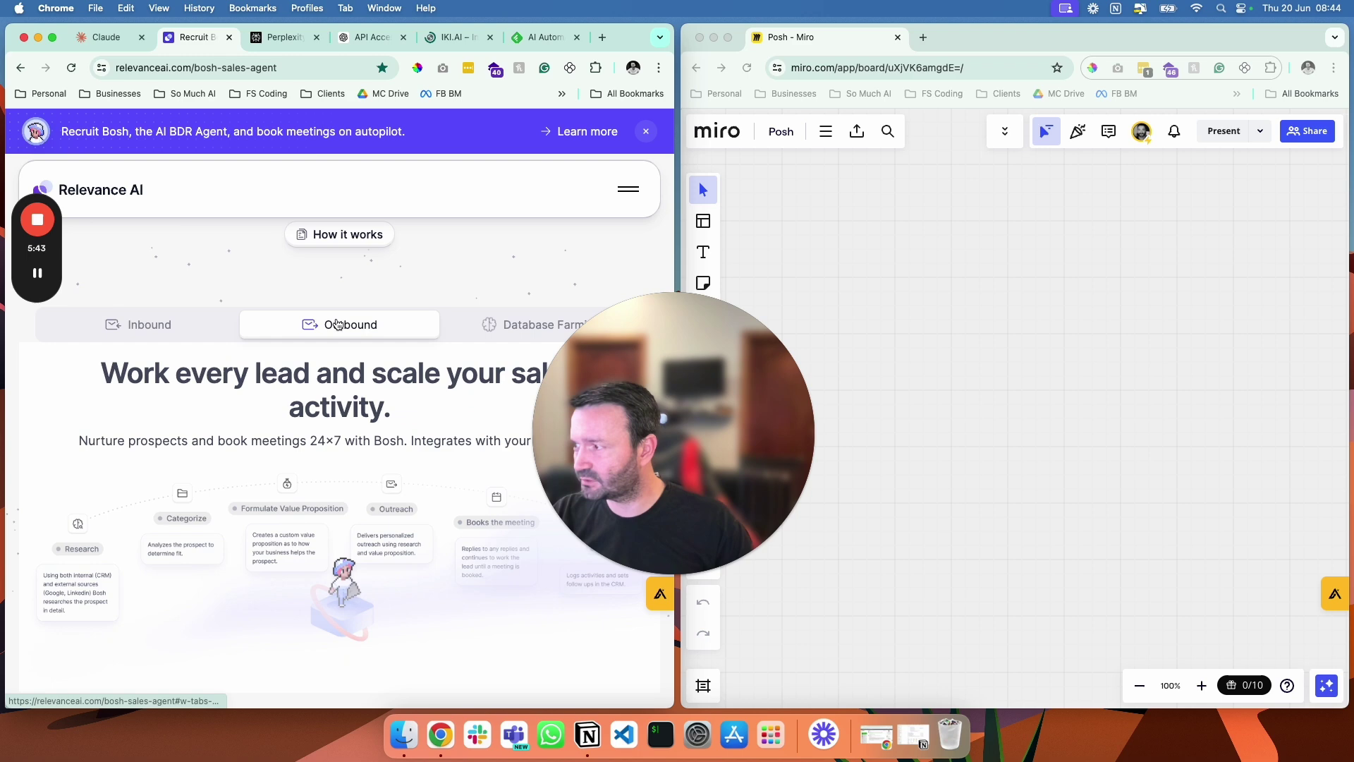
{"action": "scroll", "coordinate": [391, 499], "scroll_direction": "down", "scroll_amount": 5}
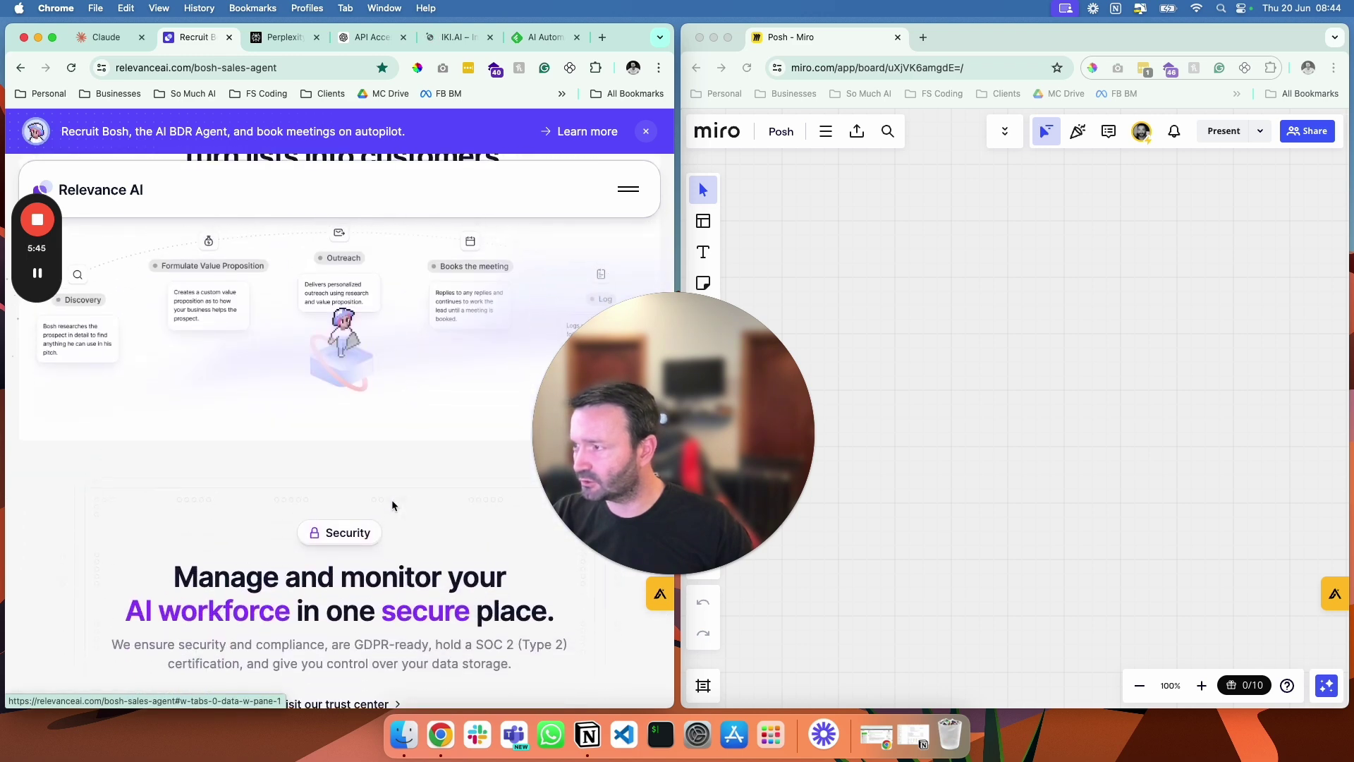
{"action": "scroll", "coordinate": [392, 499], "scroll_direction": "up", "scroll_amount": 5}
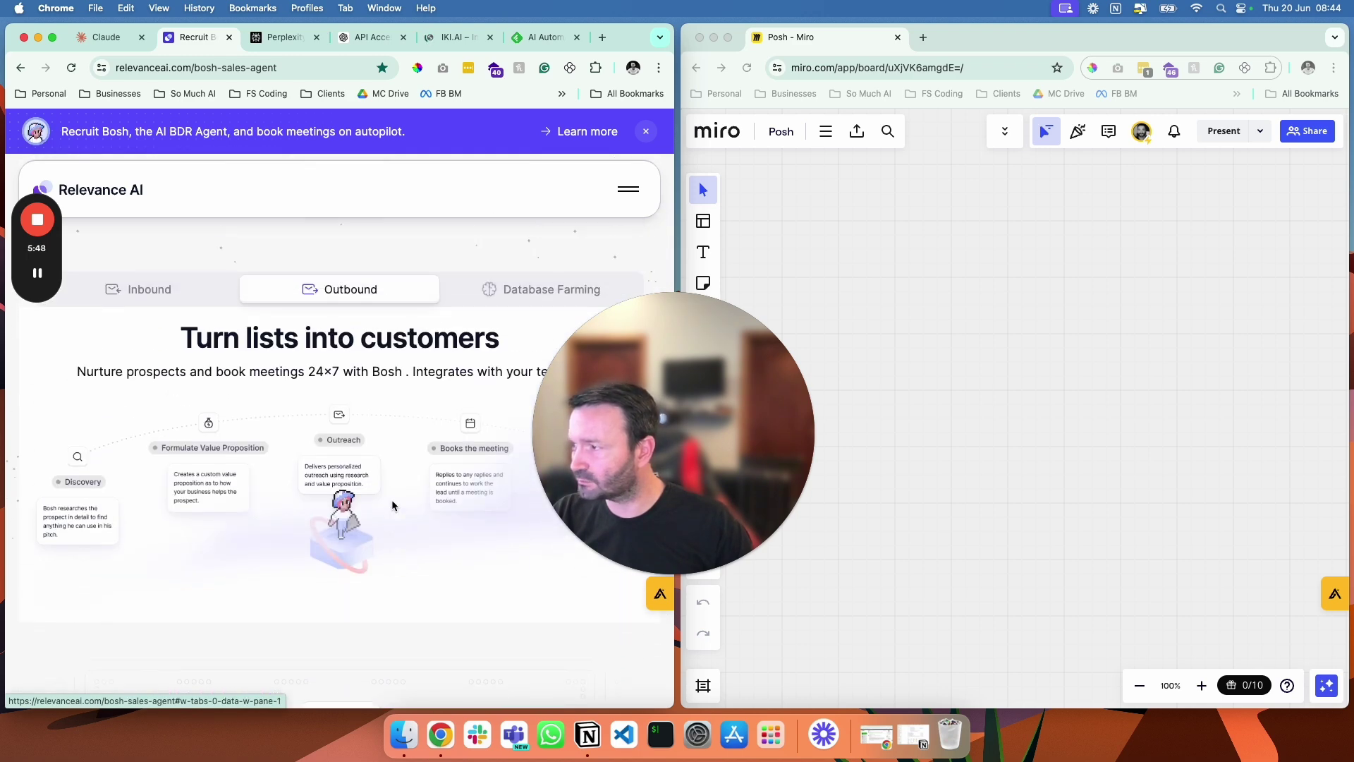
{"action": "left_click", "coordinate": [547, 289]}
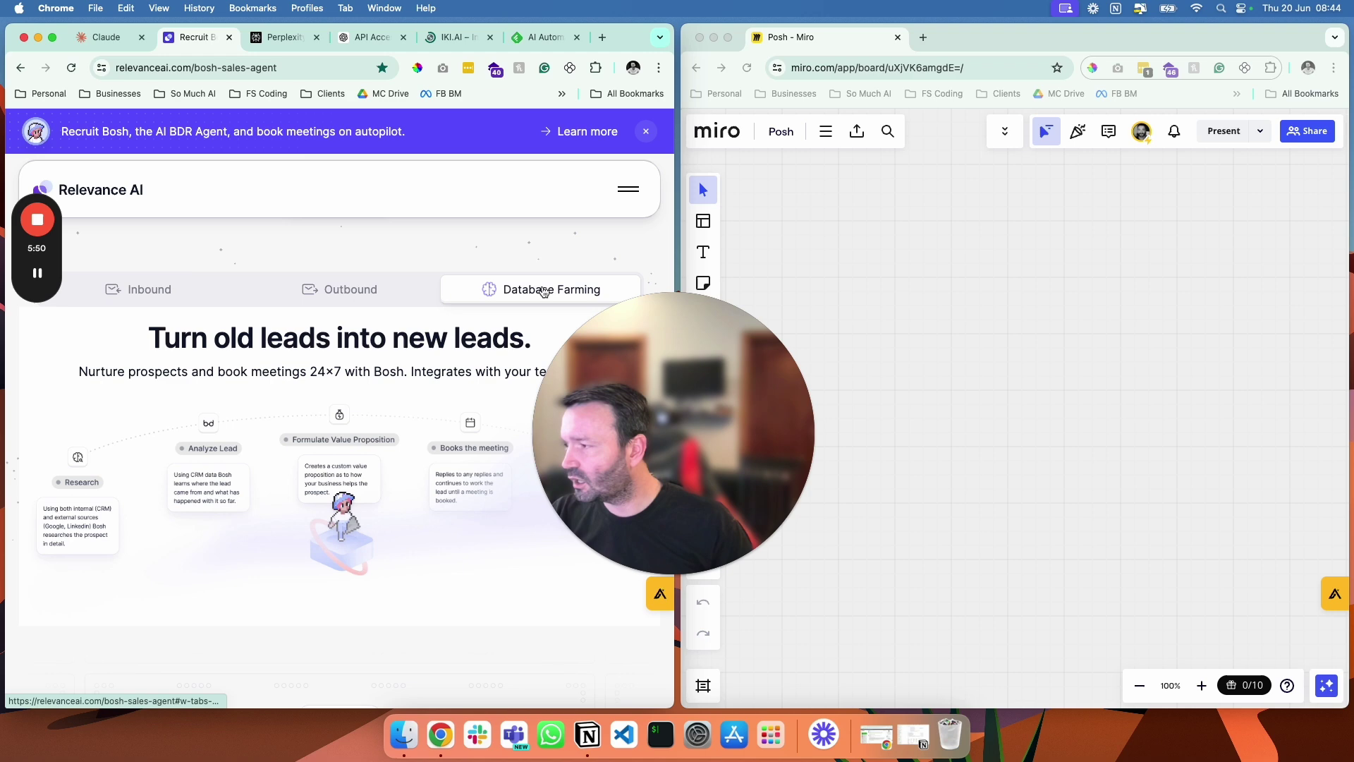
{"action": "scroll", "coordinate": [350, 473], "scroll_direction": "down", "scroll_amount": 2}
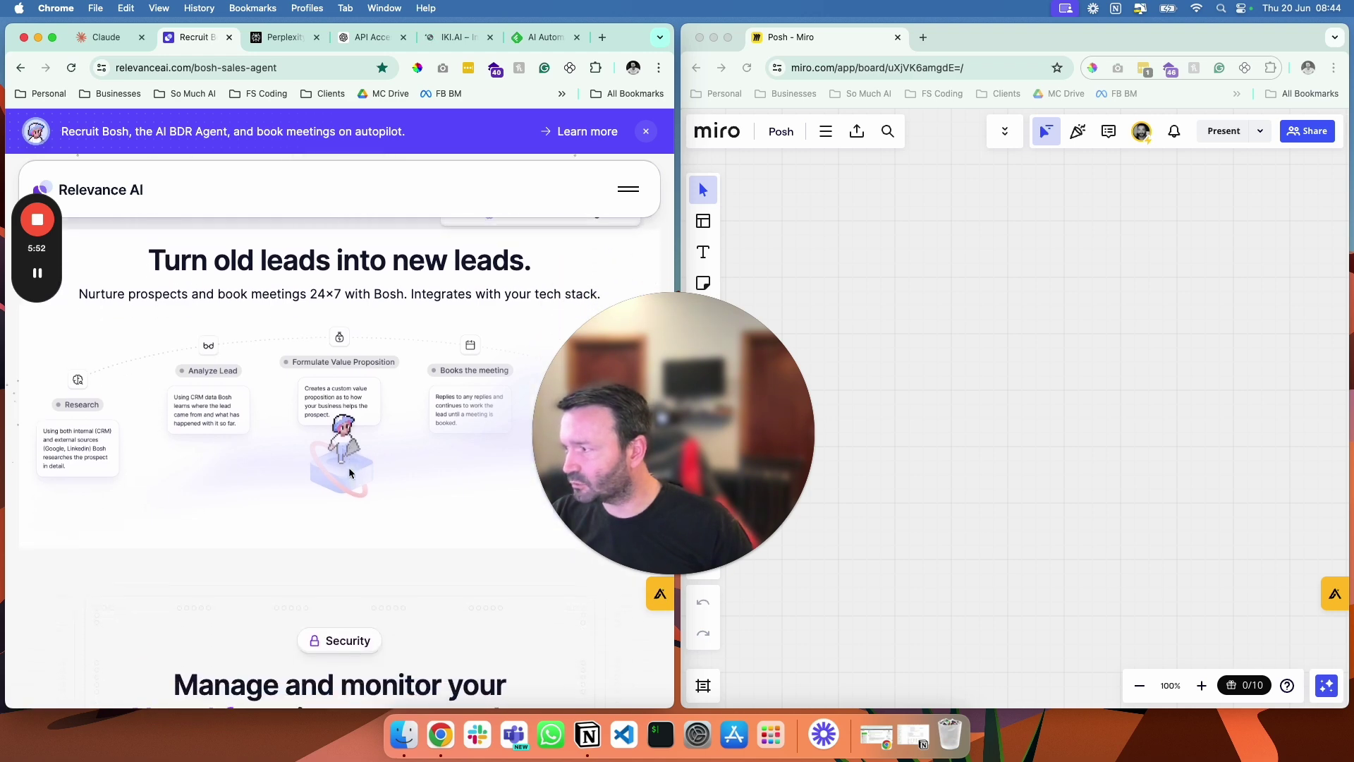
{"action": "scroll", "coordinate": [349, 472], "scroll_direction": "up", "scroll_amount": 3}
{"action": "scroll", "coordinate": [349, 480], "scroll_direction": "down", "scroll_amount": 5}
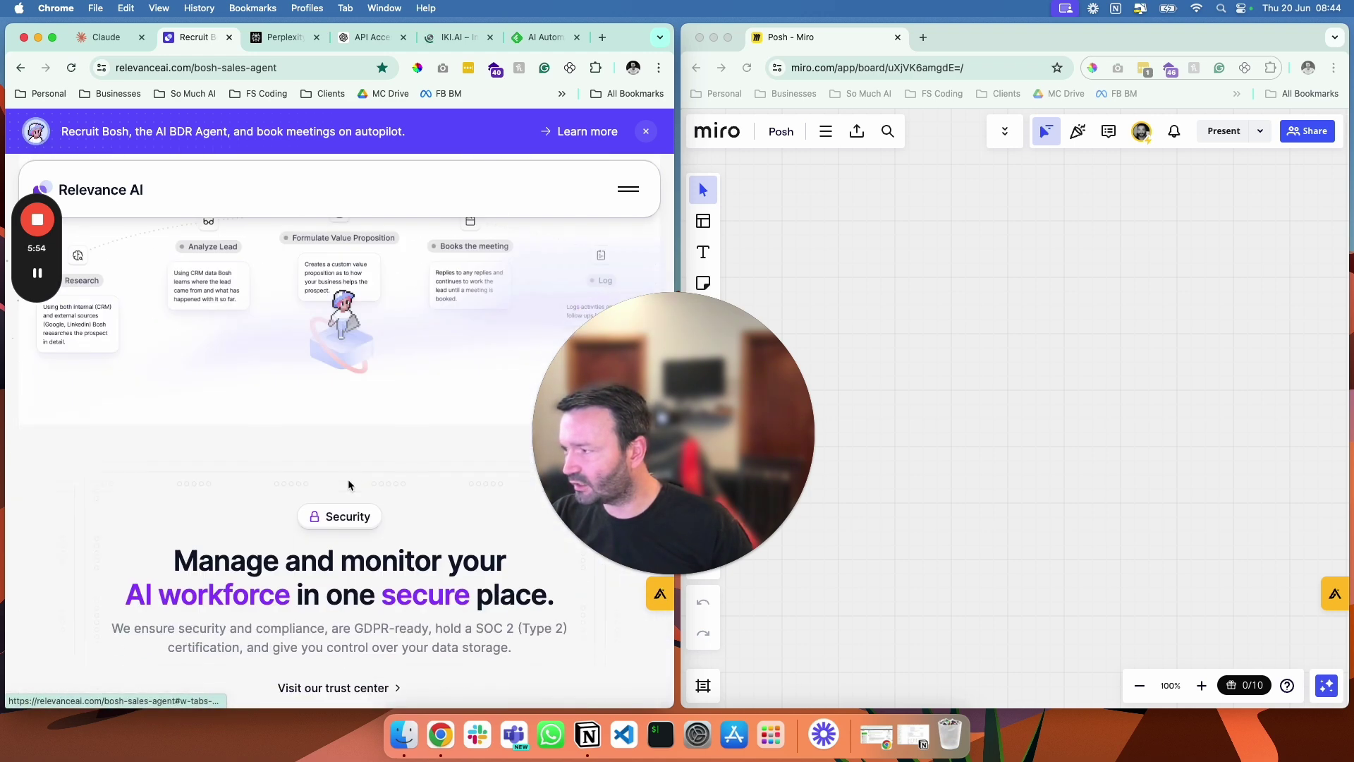
{"action": "scroll", "coordinate": [349, 483], "scroll_direction": "up", "scroll_amount": 2}
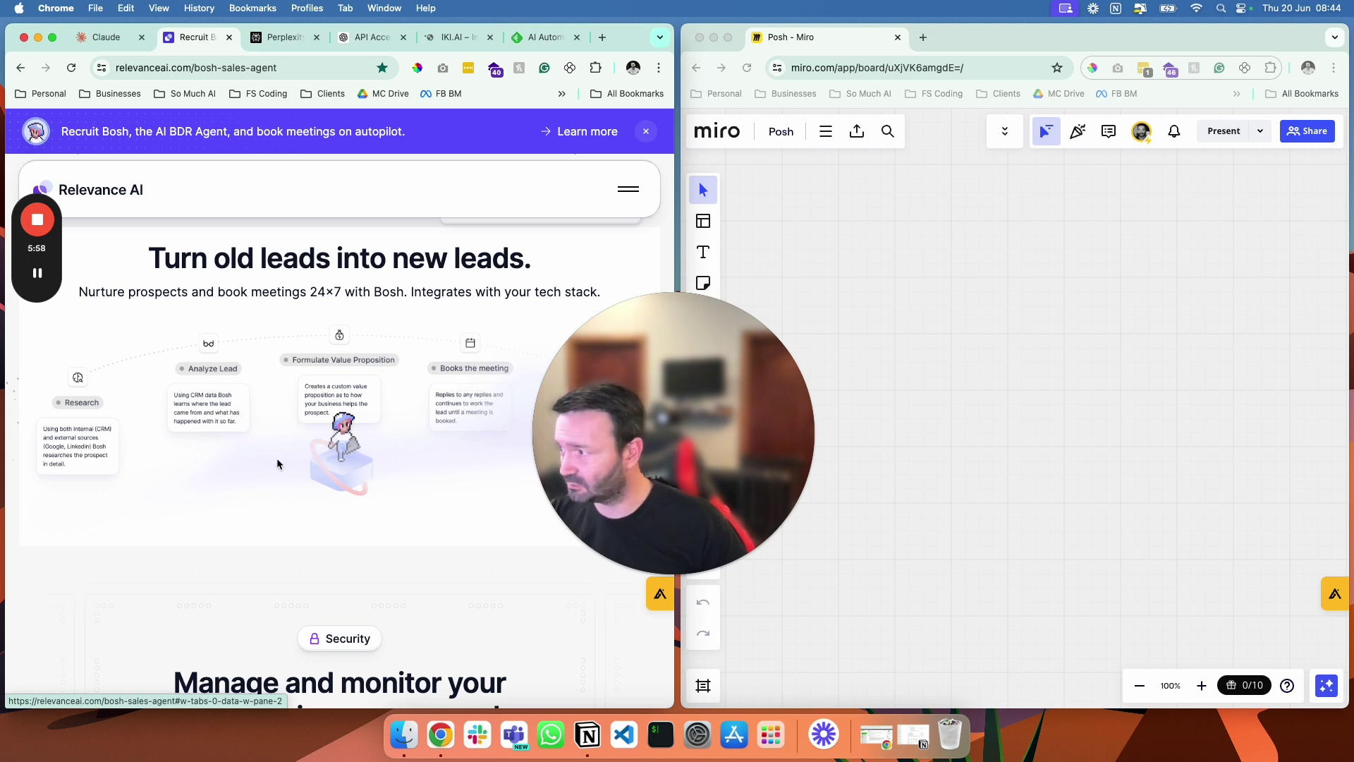
{"action": "scroll", "coordinate": [90, 463], "scroll_direction": "down", "scroll_amount": 3}
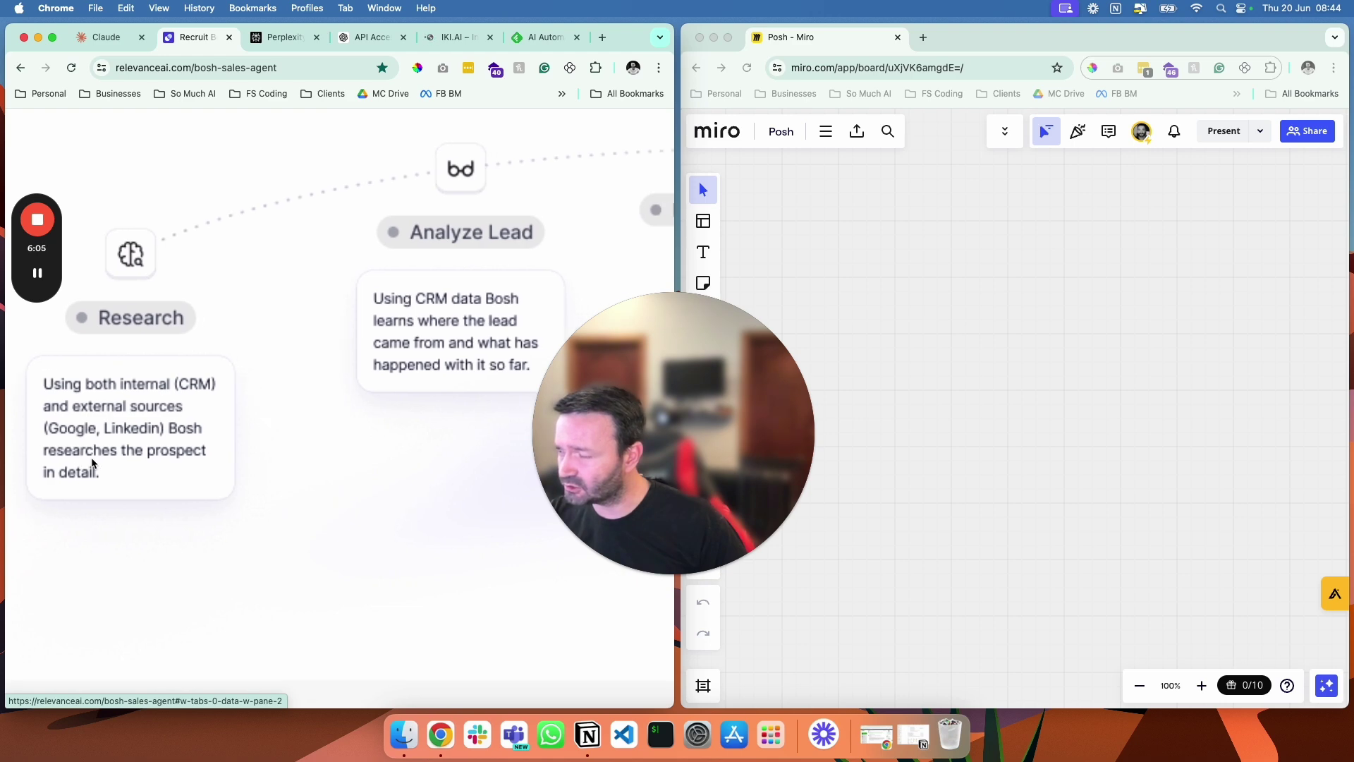
{"action": "scroll", "coordinate": [91, 463], "scroll_direction": "down", "scroll_amount": 3}
{"action": "scroll", "coordinate": [92, 463], "scroll_direction": "down", "scroll_amount": 5}
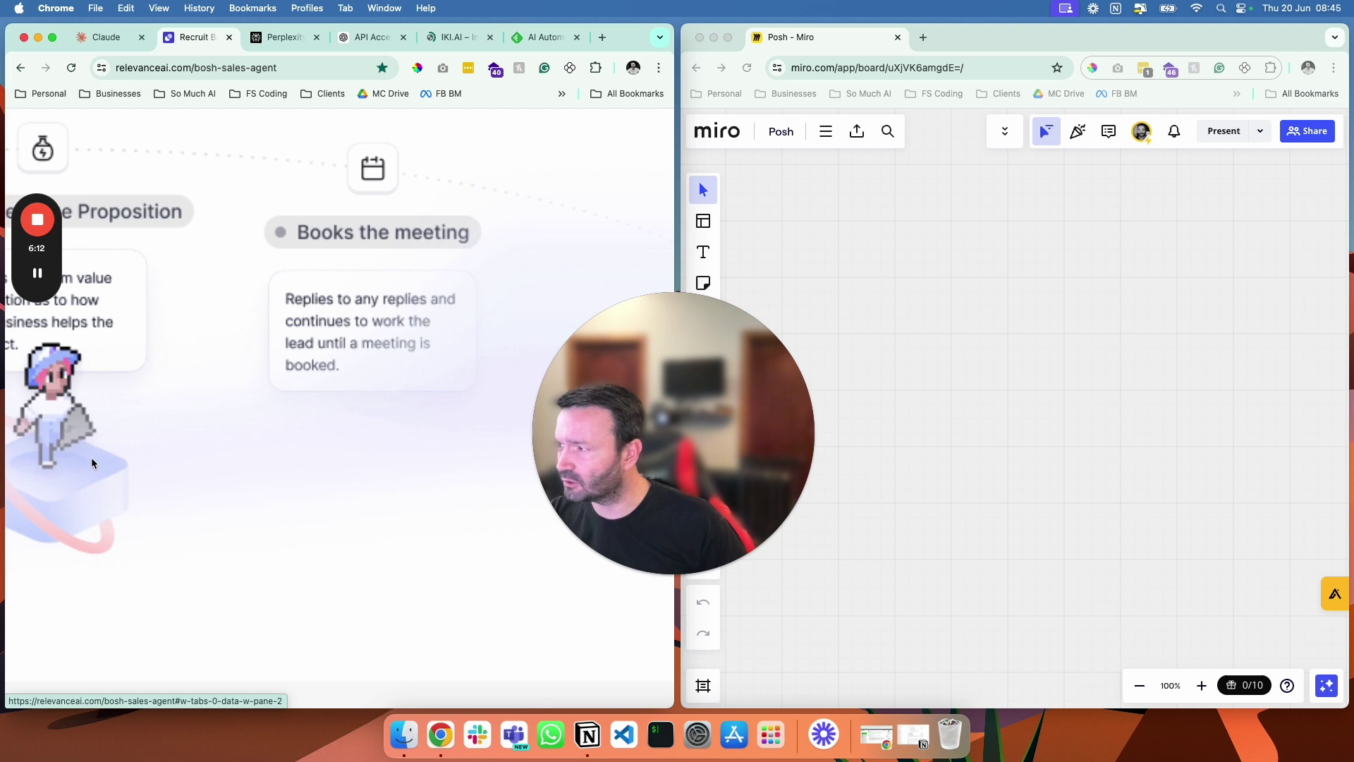
{"action": "scroll", "coordinate": [91, 457], "scroll_direction": "down", "scroll_amount": 3}
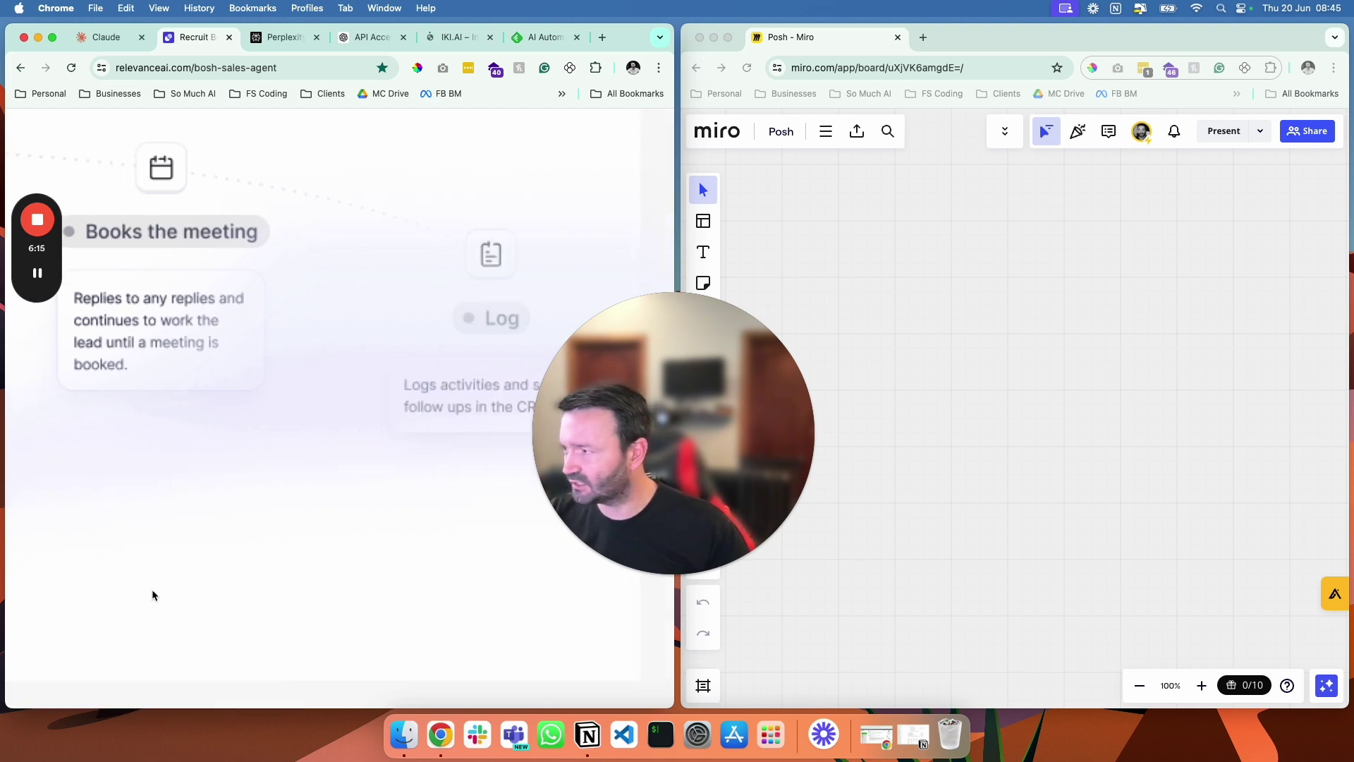
{"action": "scroll", "coordinate": [151, 589], "scroll_direction": "up", "scroll_amount": 5}
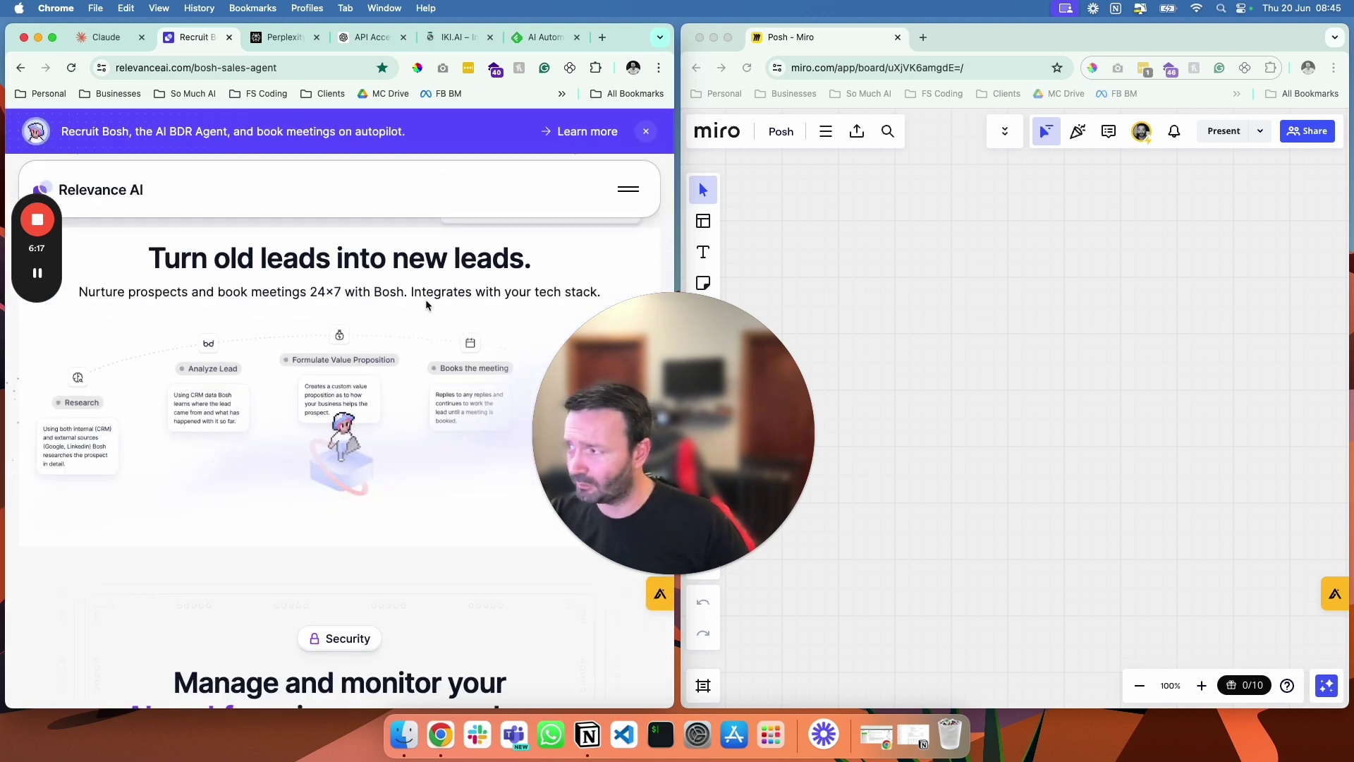
{"action": "scroll", "coordinate": [285, 356], "scroll_direction": "down", "scroll_amount": 8}
{"action": "scroll", "coordinate": [284, 356], "scroll_direction": "up", "scroll_amount": 3}
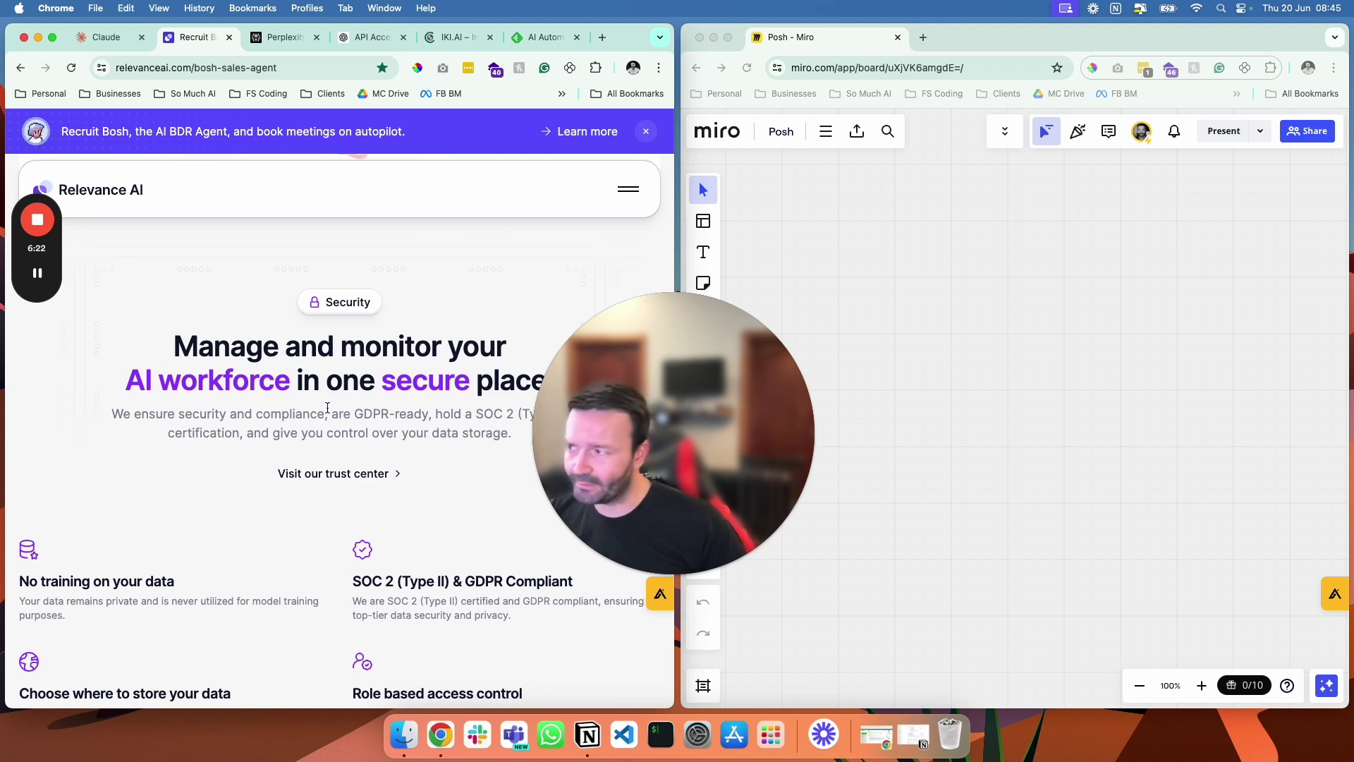
{"action": "scroll", "coordinate": [289, 297], "scroll_direction": "up", "scroll_amount": 8}
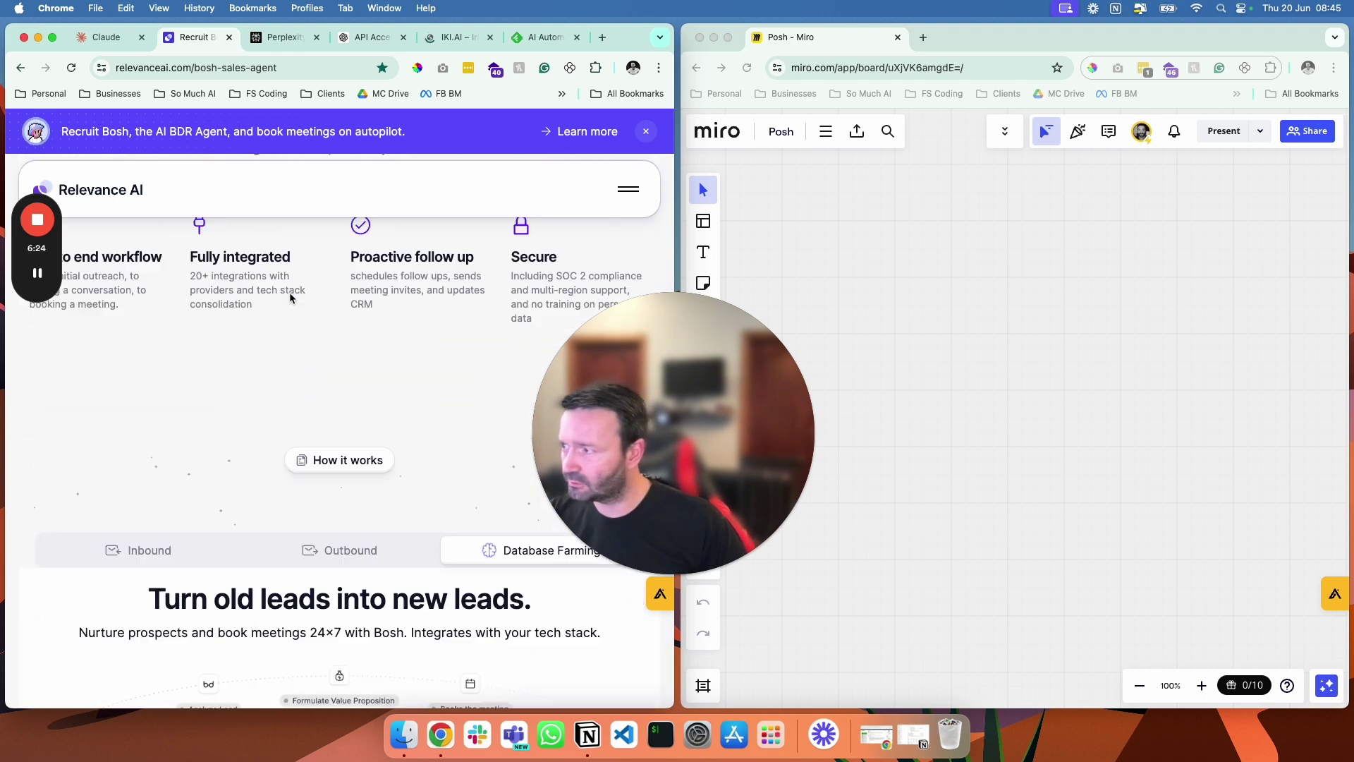
Compare the Outbound and Database Farming workflows again, then show the Inbound workflow.
{"action": "left_click", "coordinate": [345, 486]}
{"action": "scroll", "coordinate": [494, 394], "scroll_direction": "down", "scroll_amount": 2}
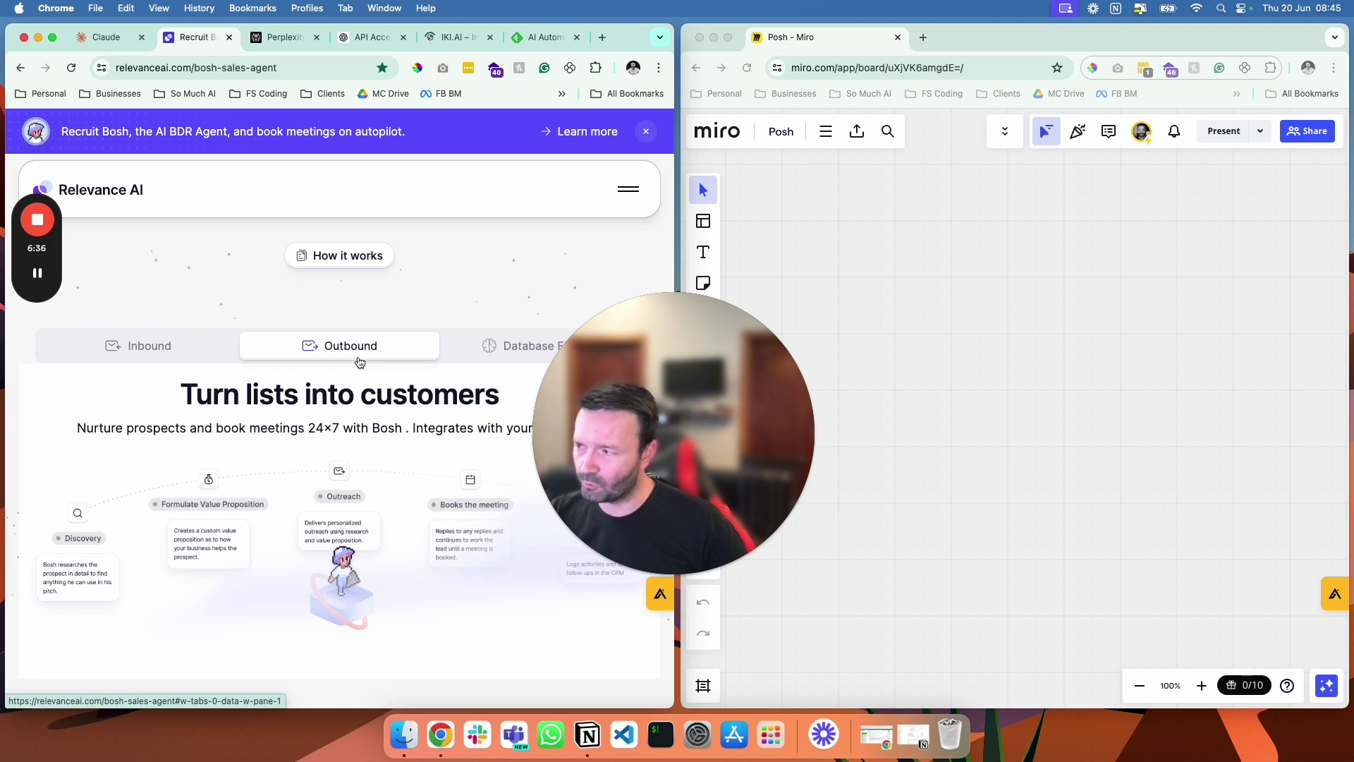
{"action": "left_click", "coordinate": [521, 345]}
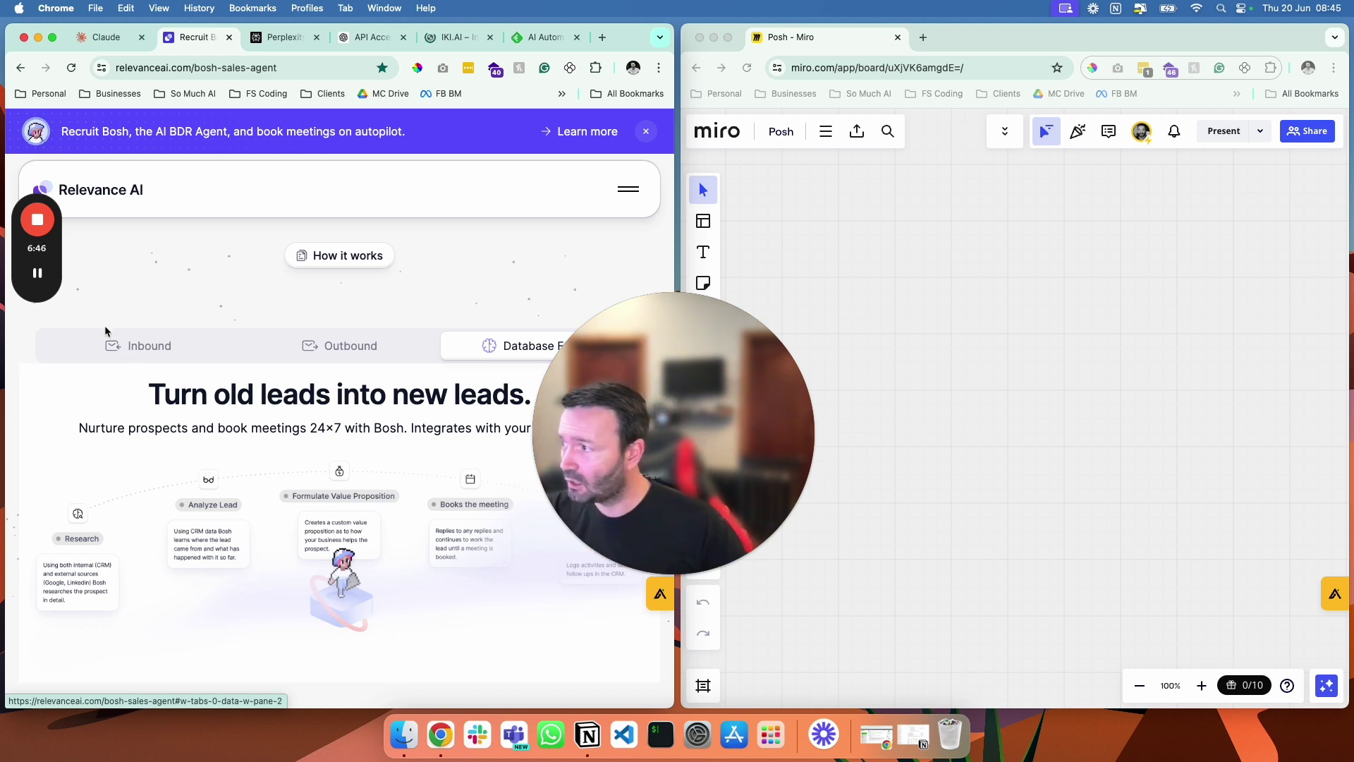
{"action": "left_click", "coordinate": [113, 342]}
{"action": "scroll", "coordinate": [217, 522], "scroll_direction": "down", "scroll_amount": 1}
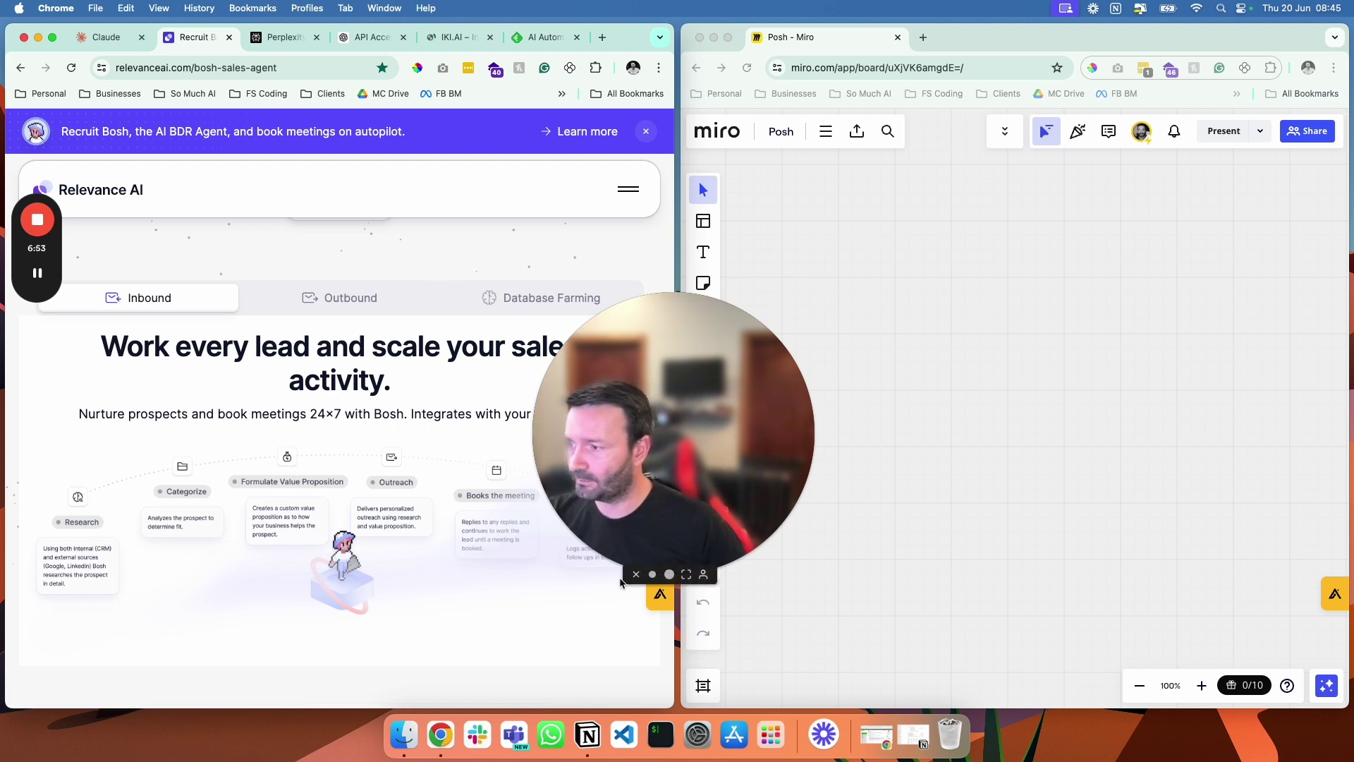
Draw a circle shape below the Inbound heading on the Posh board.
{"action": "left_click", "coordinate": [627, 577]}
{"action": "left_click_drag", "start_coordinate": [644, 503], "coordinate": [139, 589]}
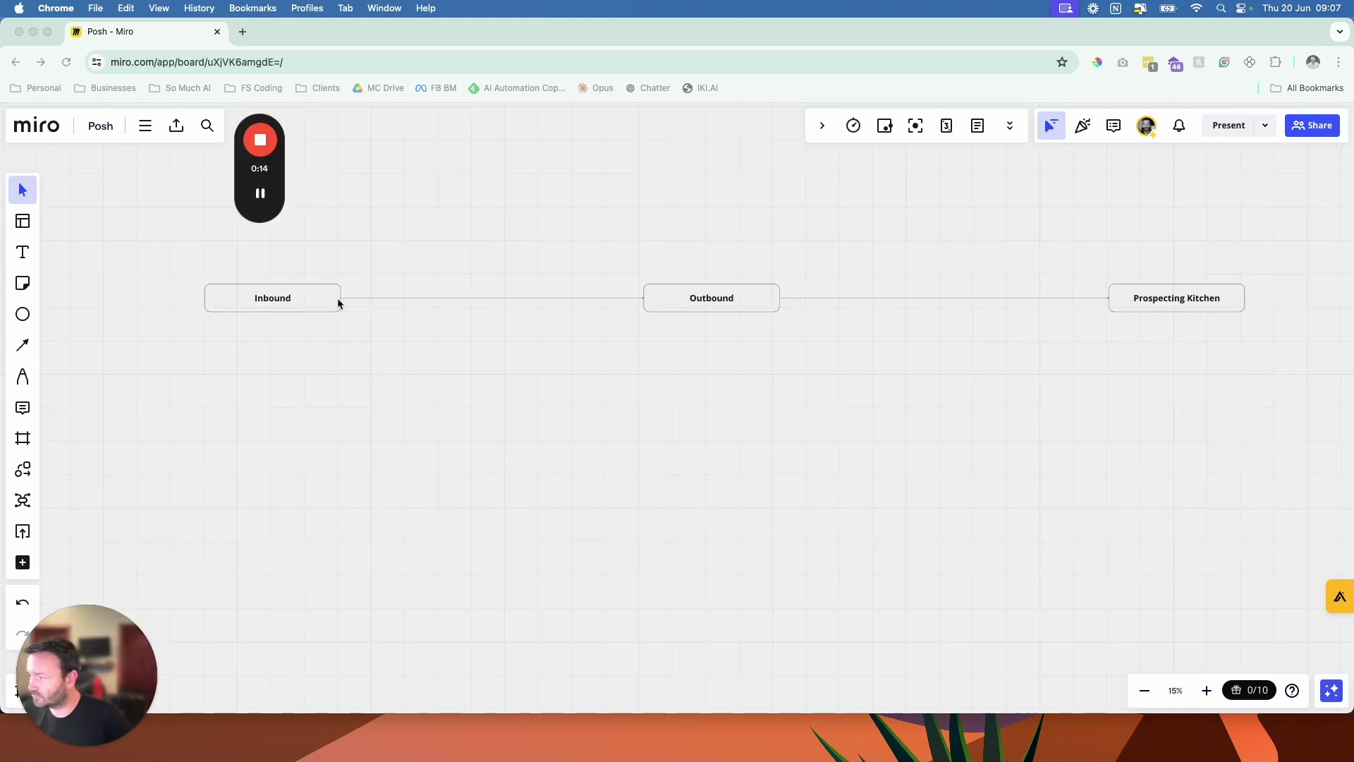
{"action": "left_click", "coordinate": [22, 314]}
{"action": "left_click", "coordinate": [126, 318]}
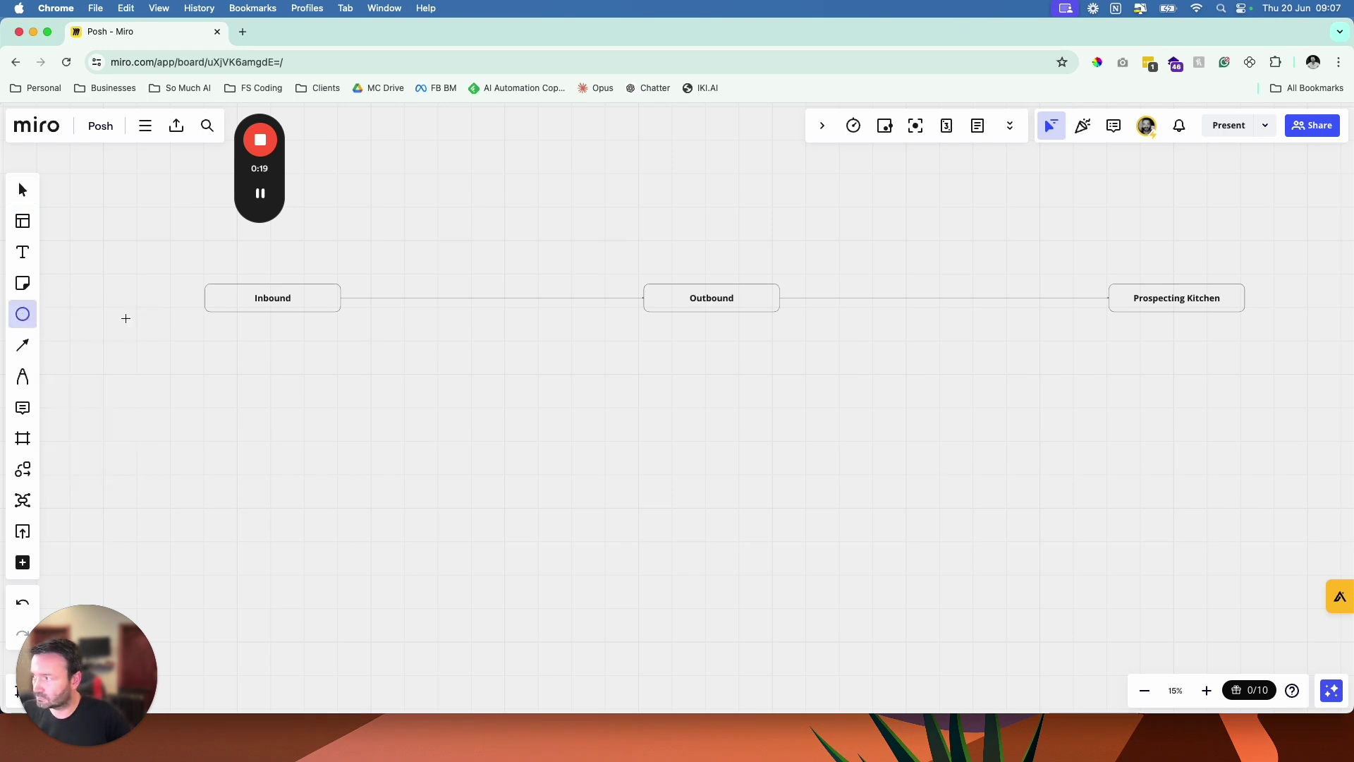
{"action": "left_click_drag", "start_coordinate": [234, 338], "coordinate": [316, 421]}
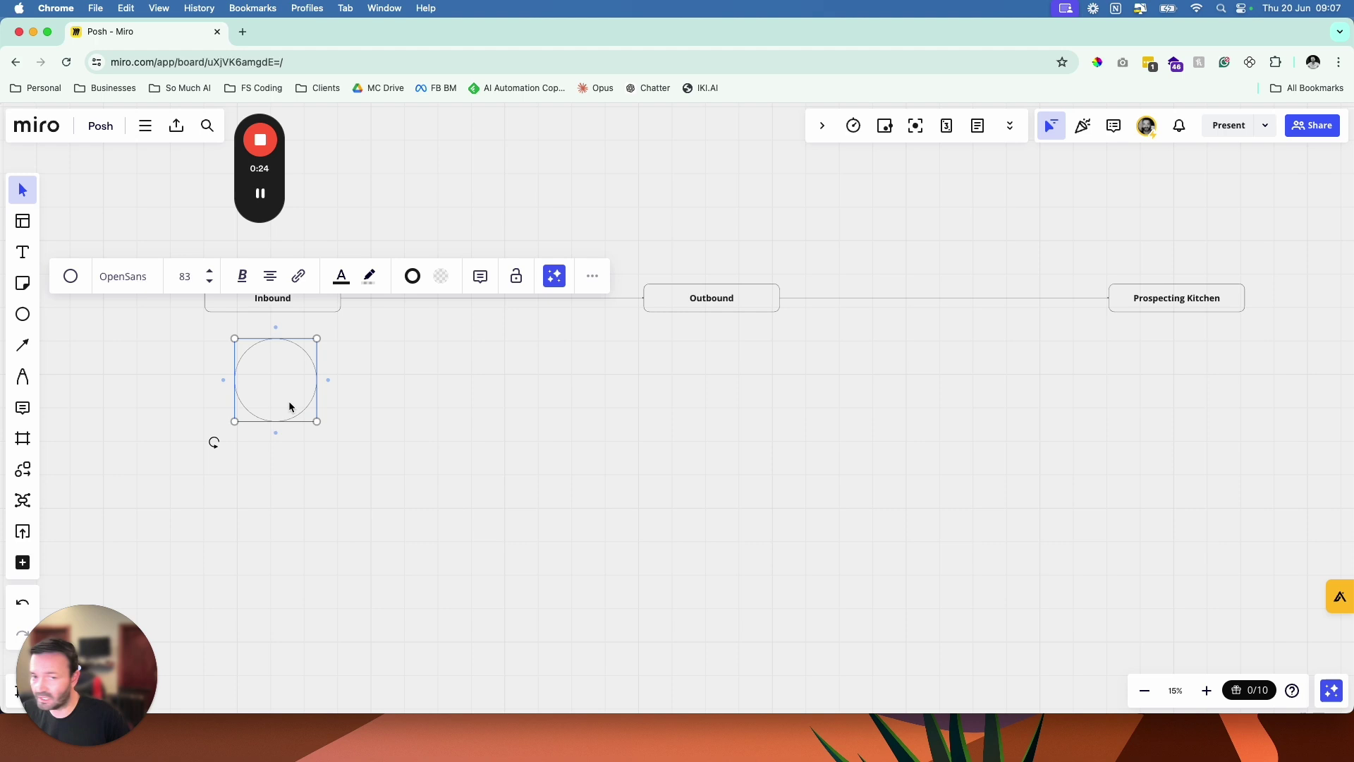
Label the new circle 'Research:', fixing the typo.
{"action": "type", "text": "Researfch"}
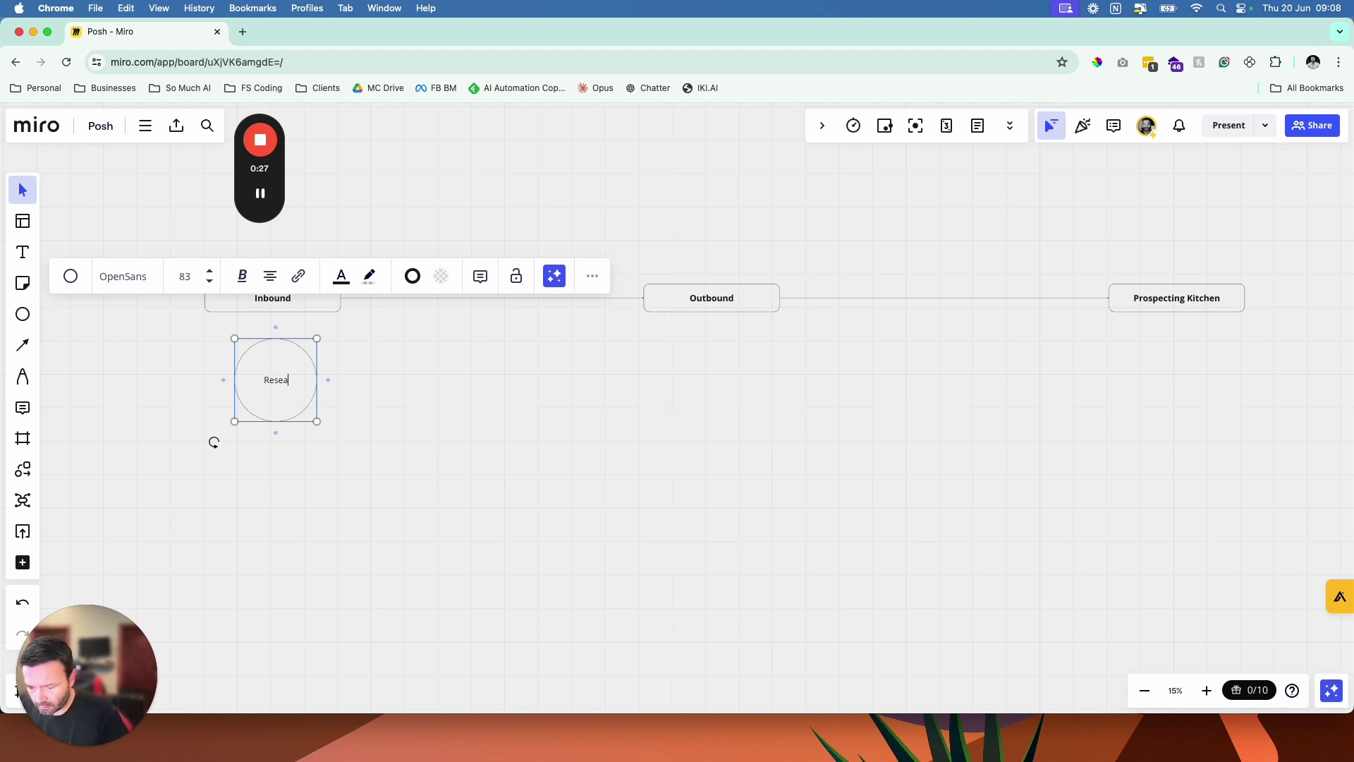
{"action": "key", "text": "BackSpace"}
{"action": "key", "text": "BackSpace"}
{"action": "key", "text": "BackSpace"}
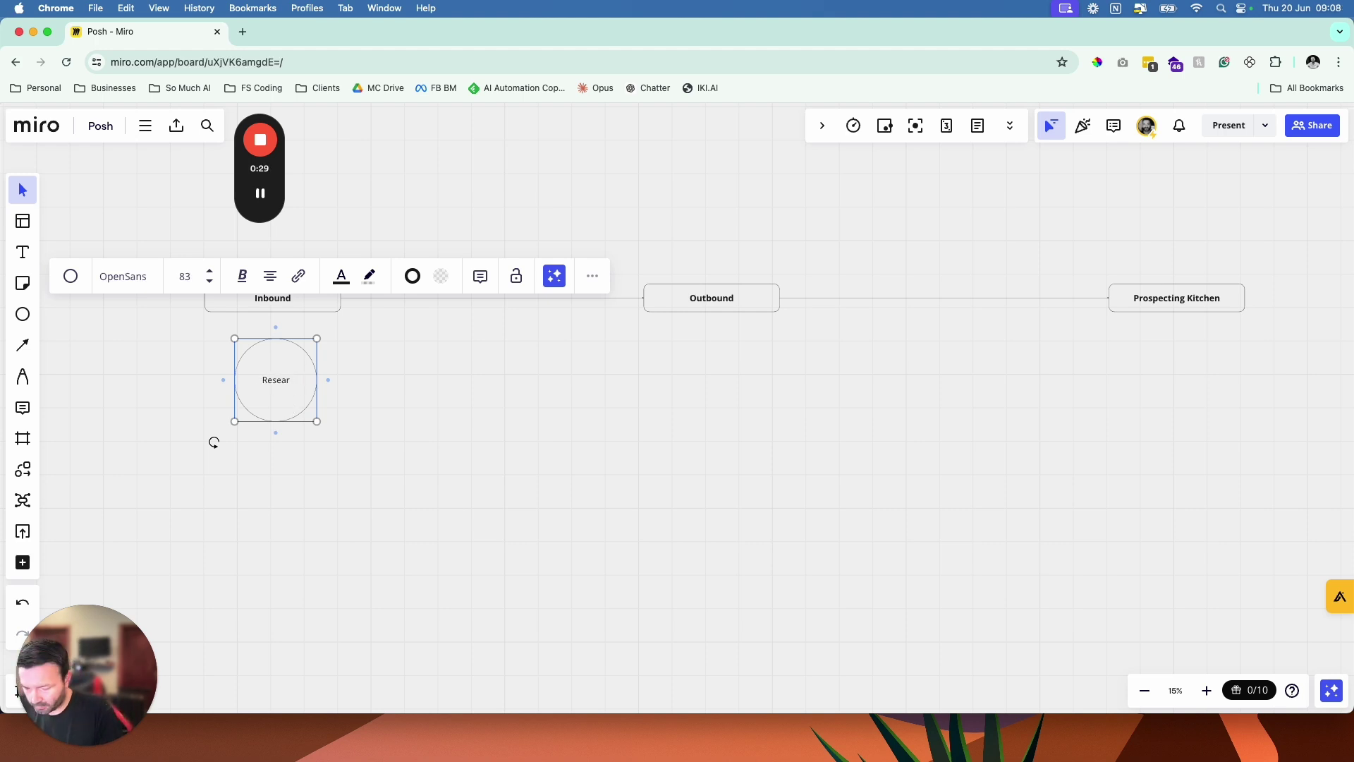
{"action": "type", "text": "ch:"}
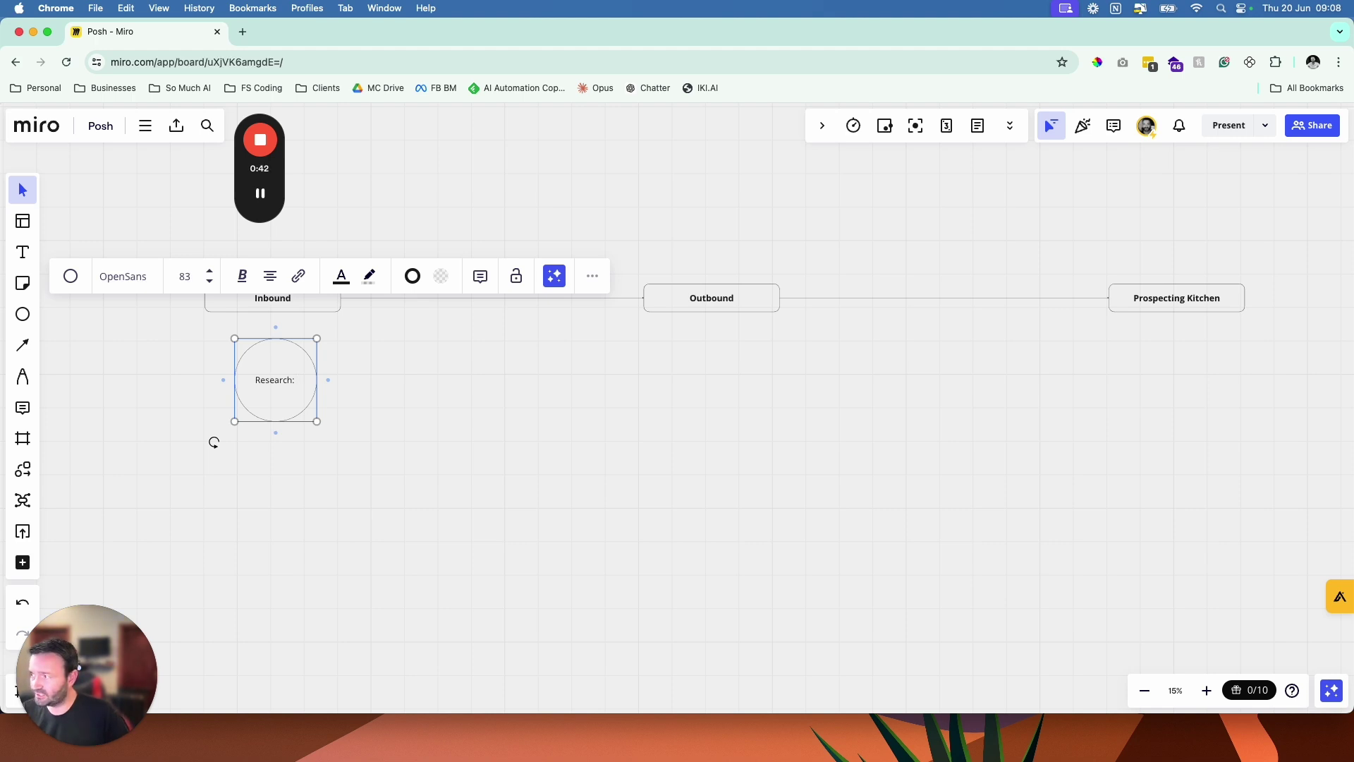
Centre the Research circle directly beneath the Inbound heading.
{"action": "left_click", "coordinate": [387, 381]}
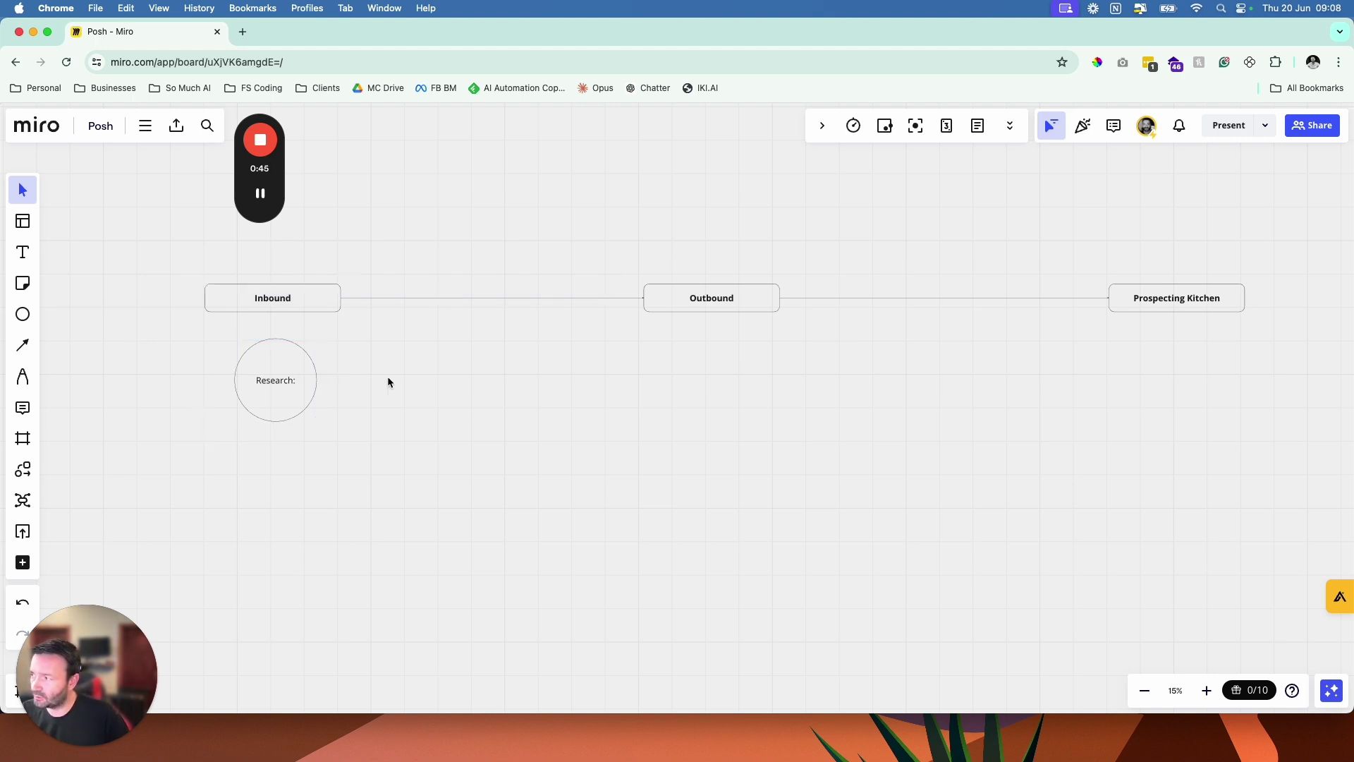
{"action": "left_click", "coordinate": [282, 301]}
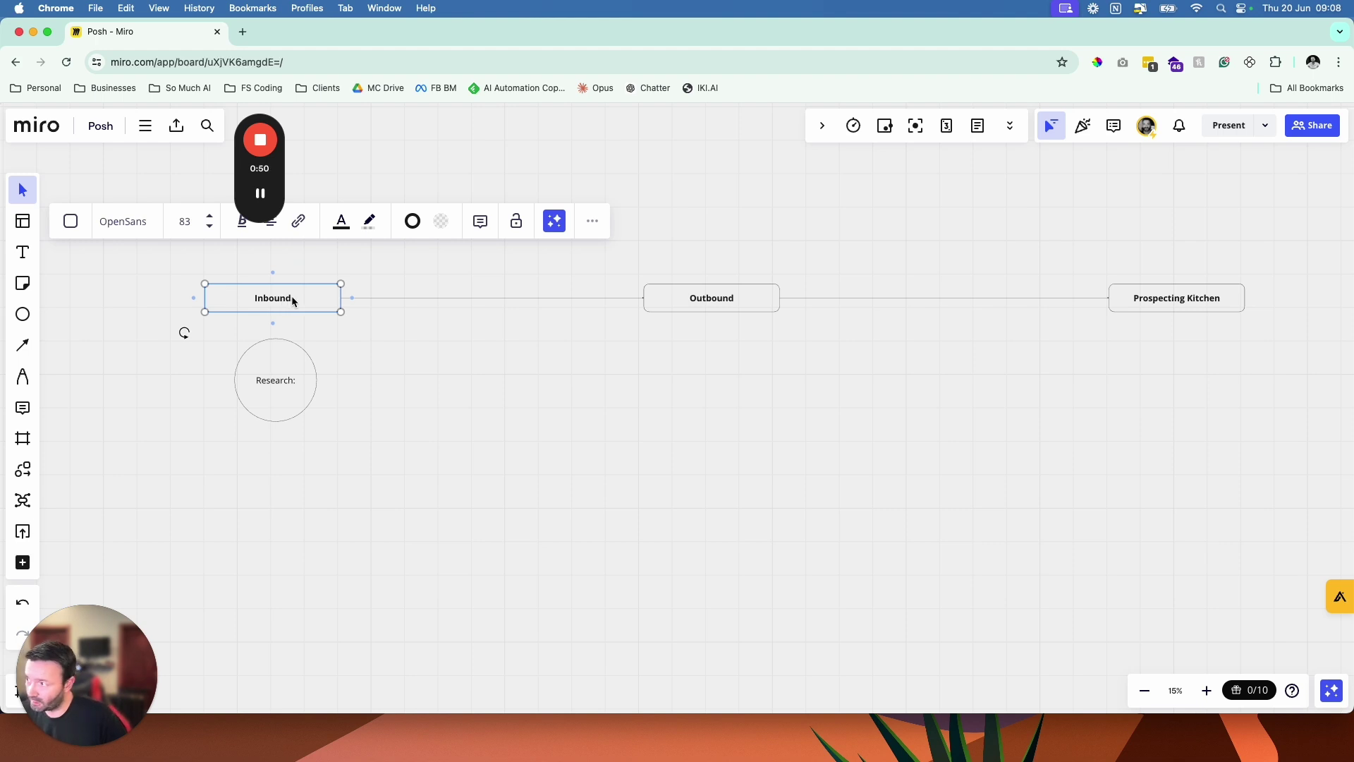
{"action": "left_click", "coordinate": [296, 374]}
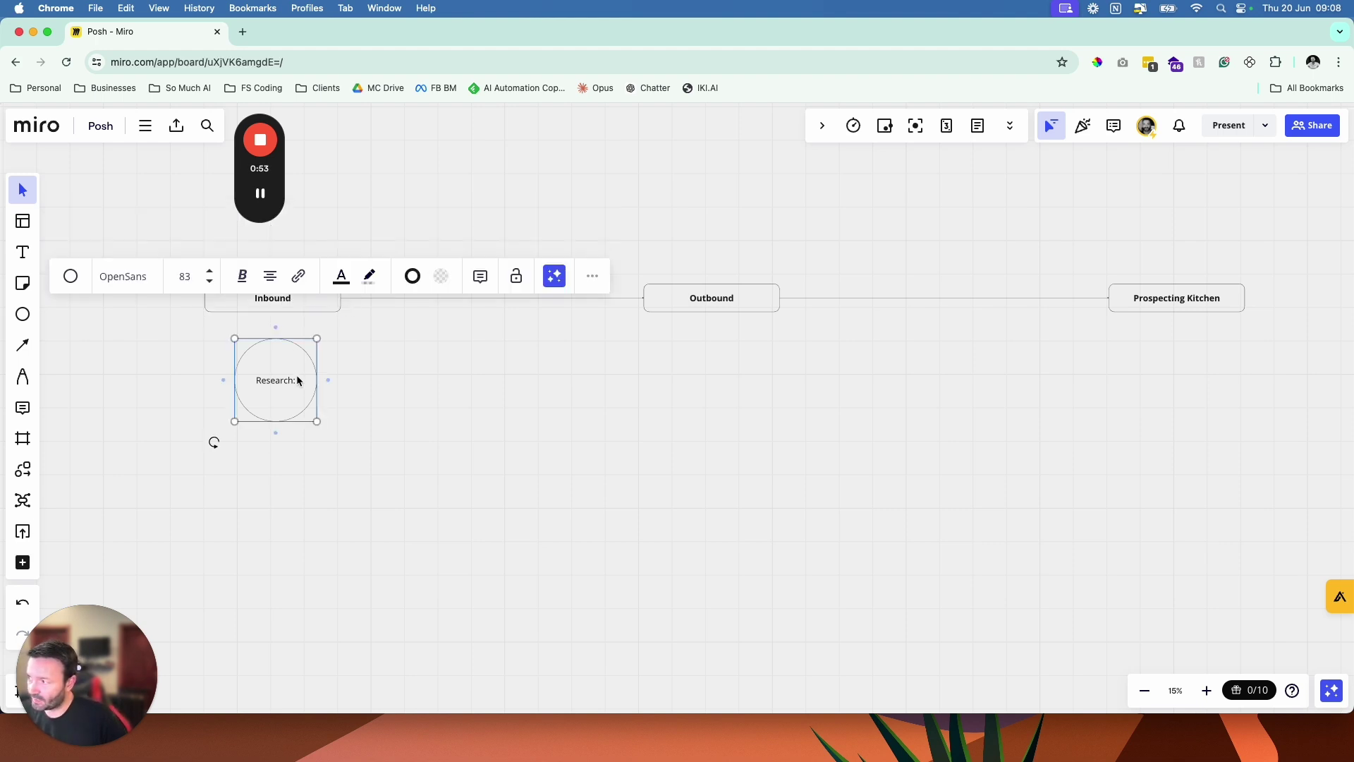
{"action": "left_click_drag", "start_coordinate": [296, 374], "coordinate": [295, 383]}
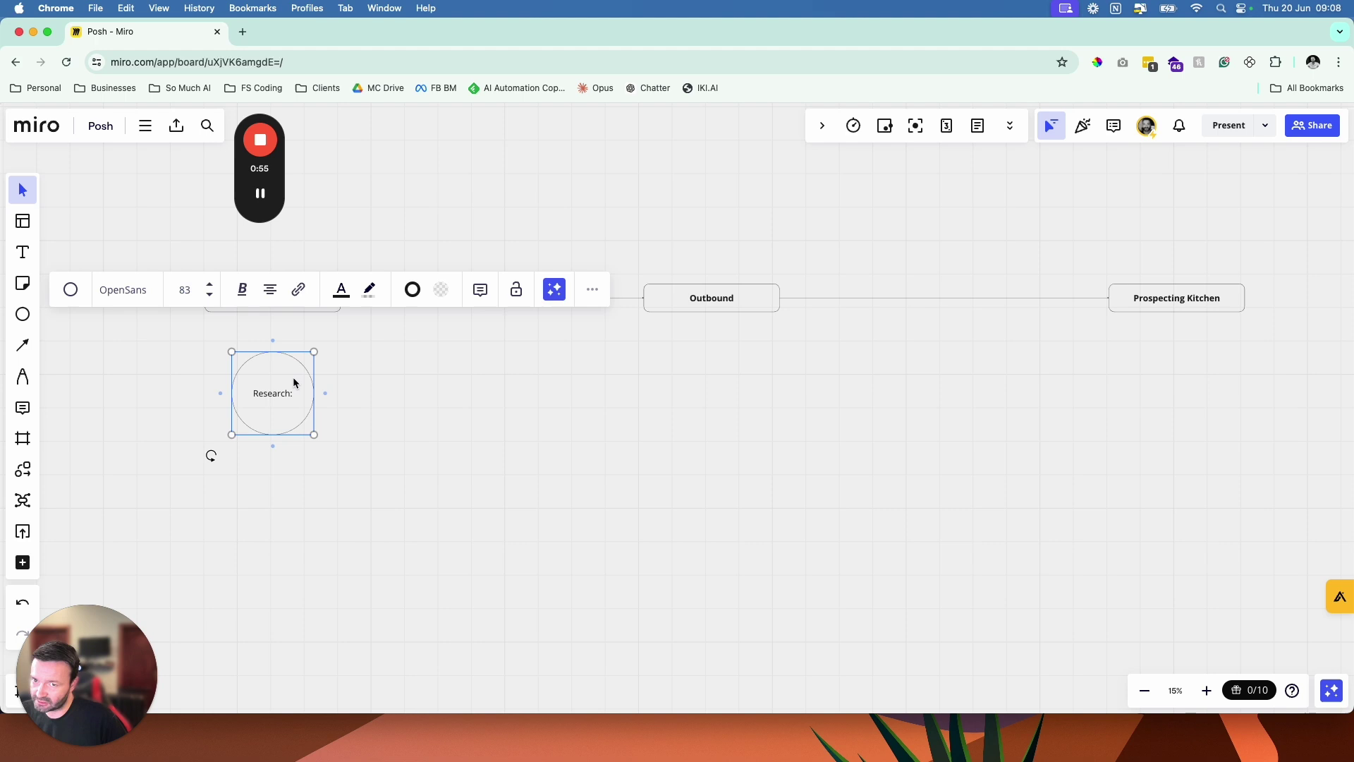
{"action": "key", "text": "Escape"}
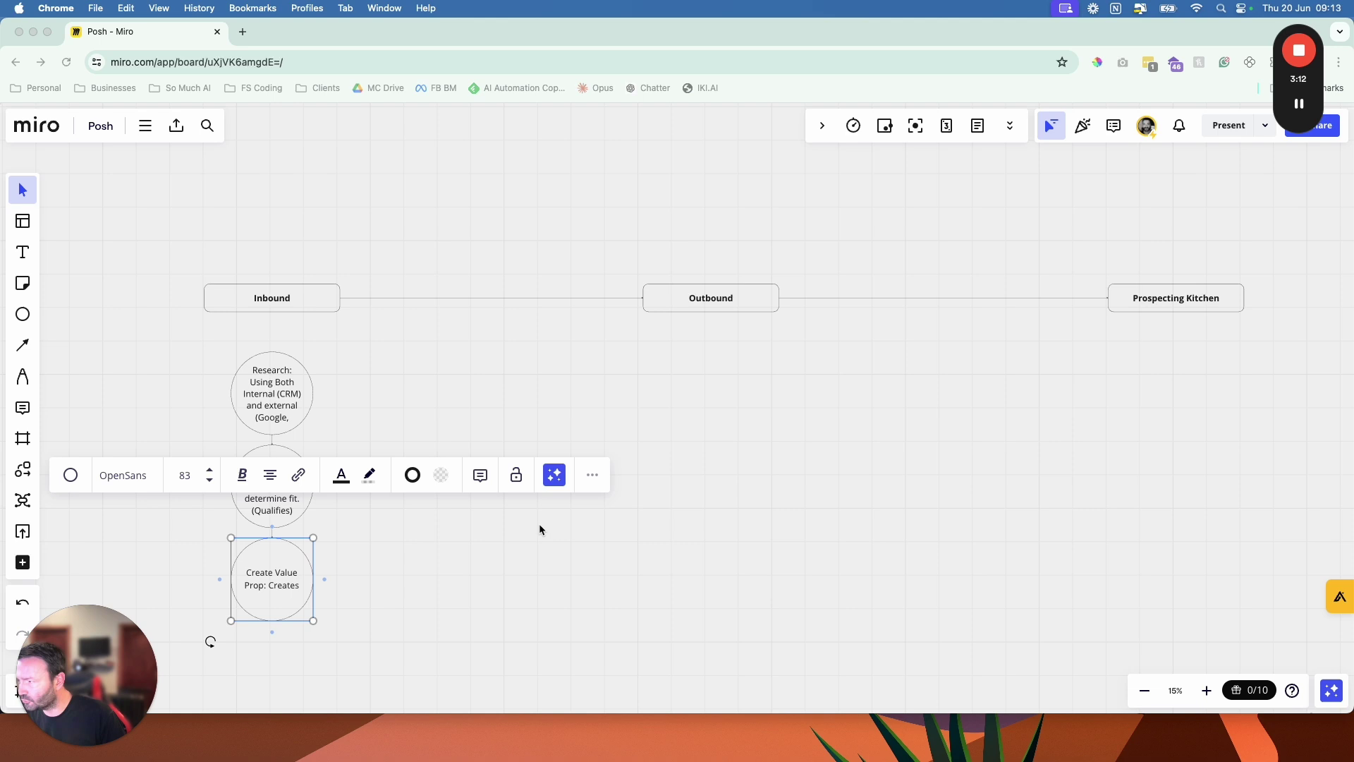
Edit the text of the Create Value Prop circle around the word 'Creates'.
{"action": "double_click", "coordinate": [289, 586]}
{"action": "left_click", "coordinate": [300, 587]}
{"action": "double_click", "coordinate": [297, 586]}
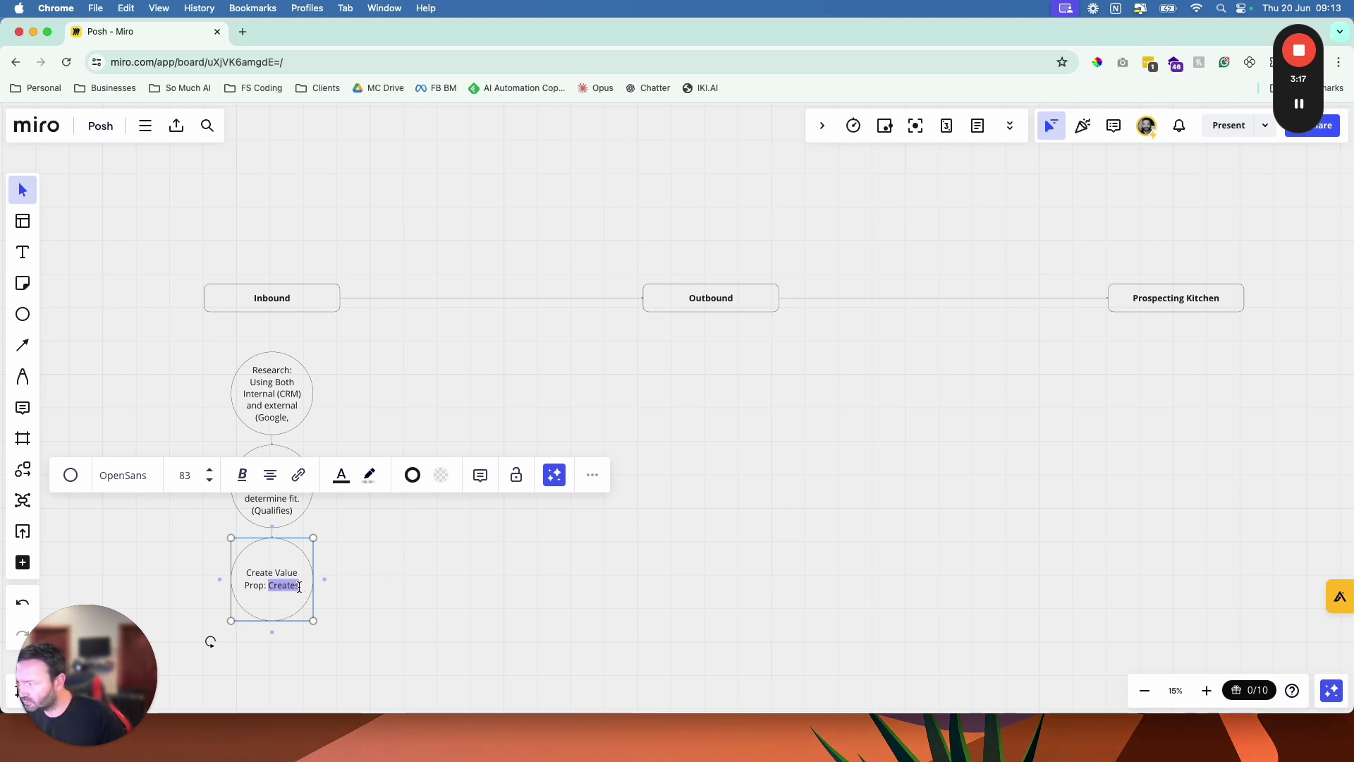
{"action": "left_click", "coordinate": [294, 585]}
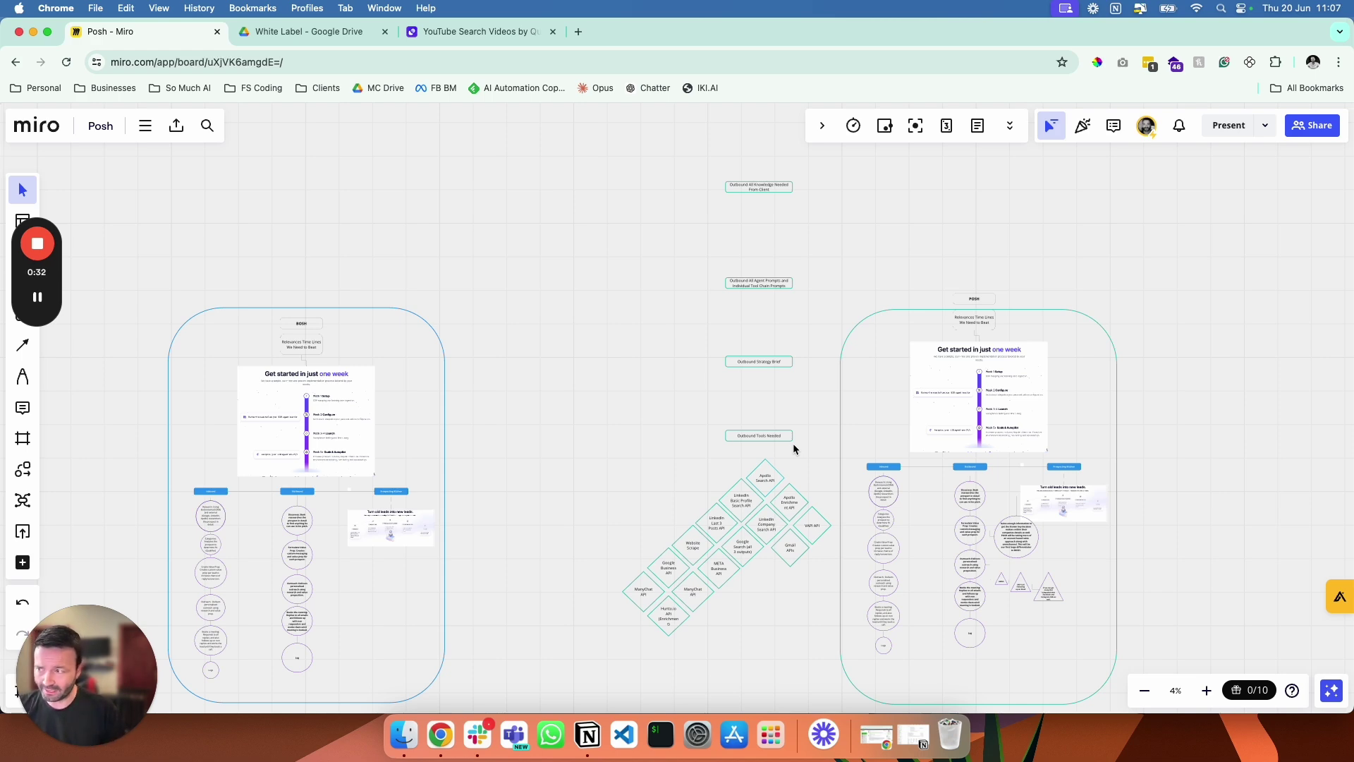
Pan around the Posh board to review outbound headings, step circles and API diamonds.
{"action": "scroll", "coordinate": [769, 381], "scroll_direction": "up", "scroll_amount": 5}
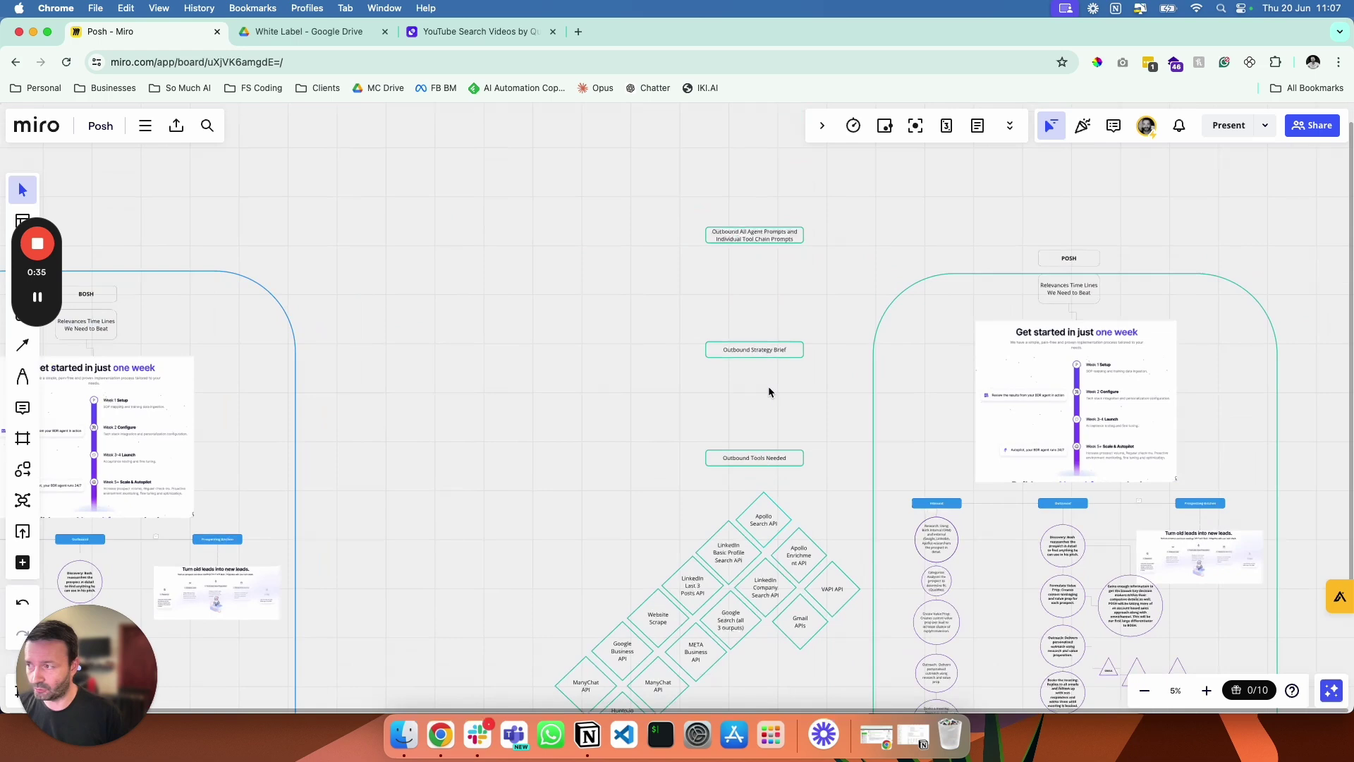
{"action": "scroll", "coordinate": [768, 391], "scroll_direction": "up", "scroll_amount": 5}
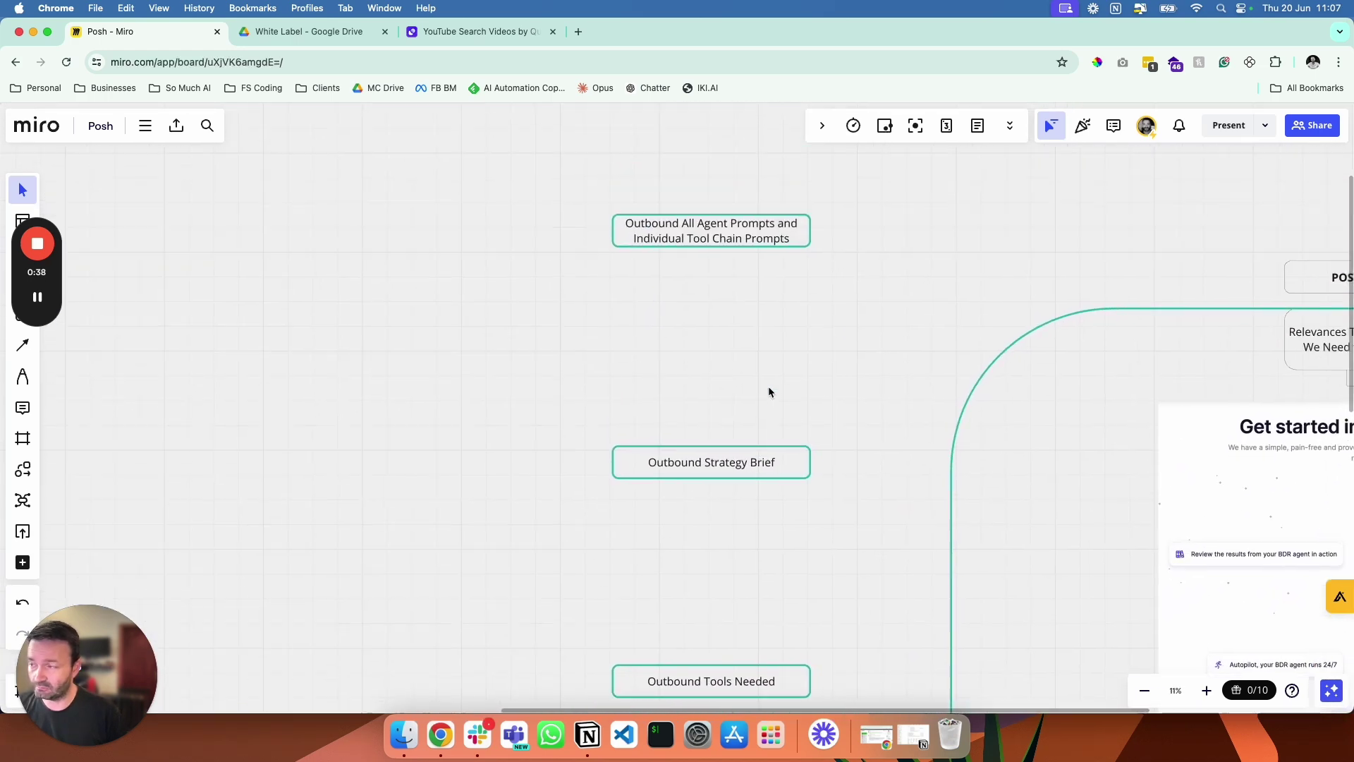
{"action": "scroll", "coordinate": [769, 391], "scroll_direction": "up", "scroll_amount": 5}
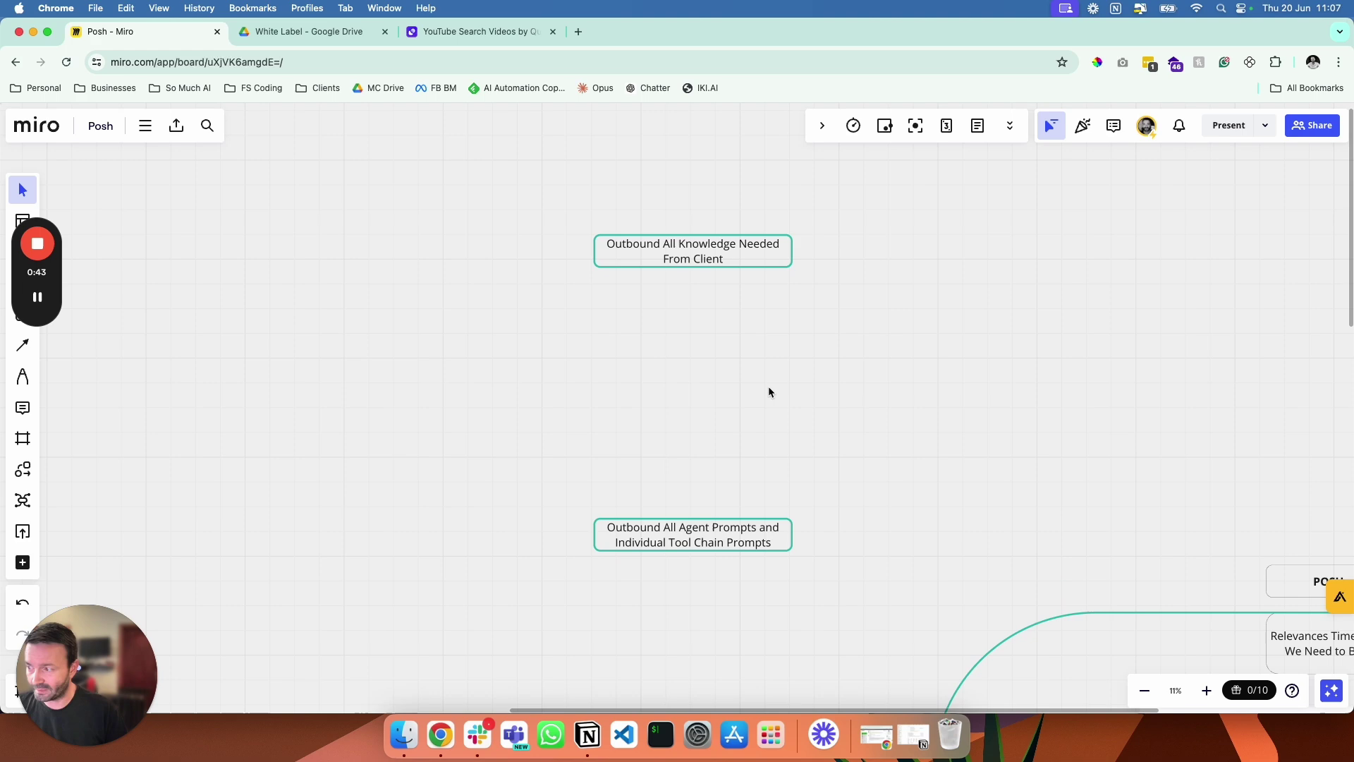
{"action": "scroll", "coordinate": [769, 392], "scroll_direction": "down", "scroll_amount": 5}
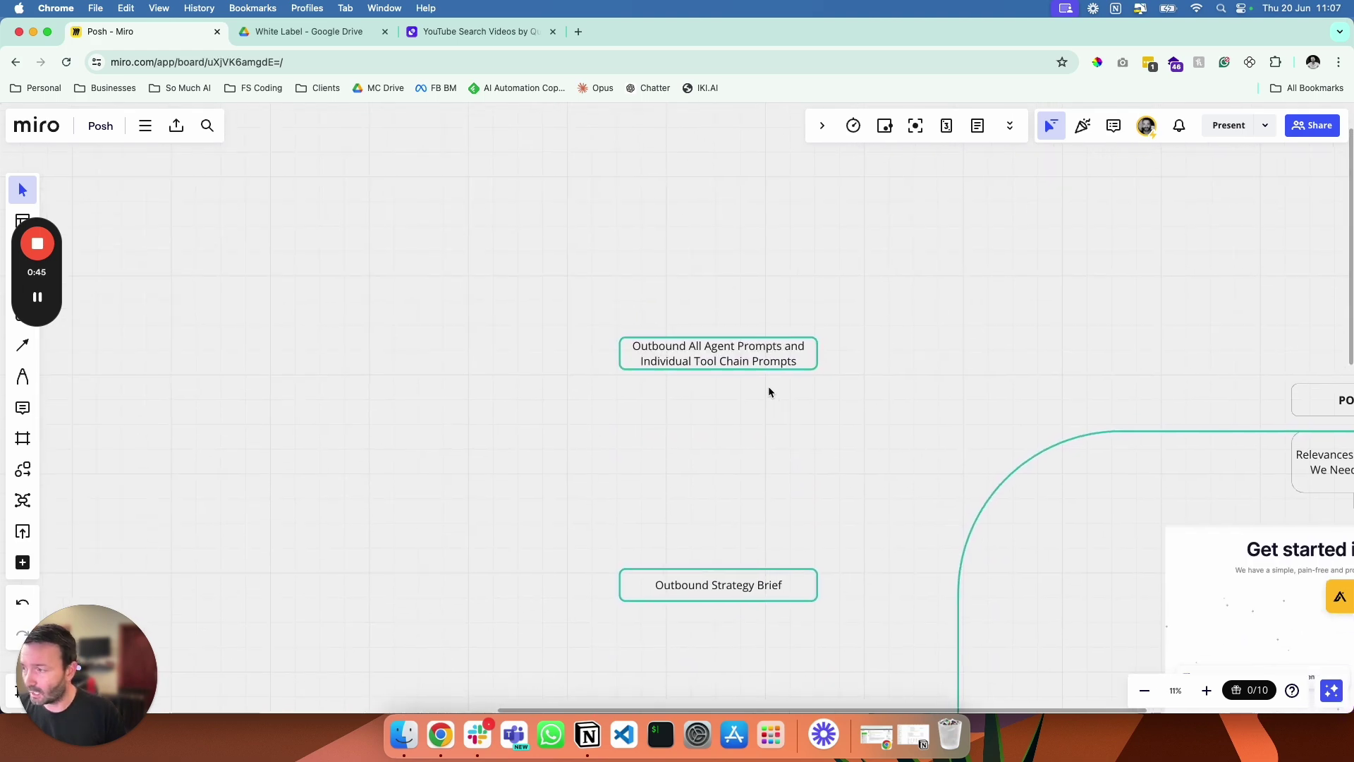
{"action": "scroll", "coordinate": [772, 382], "scroll_direction": "down", "scroll_amount": 5}
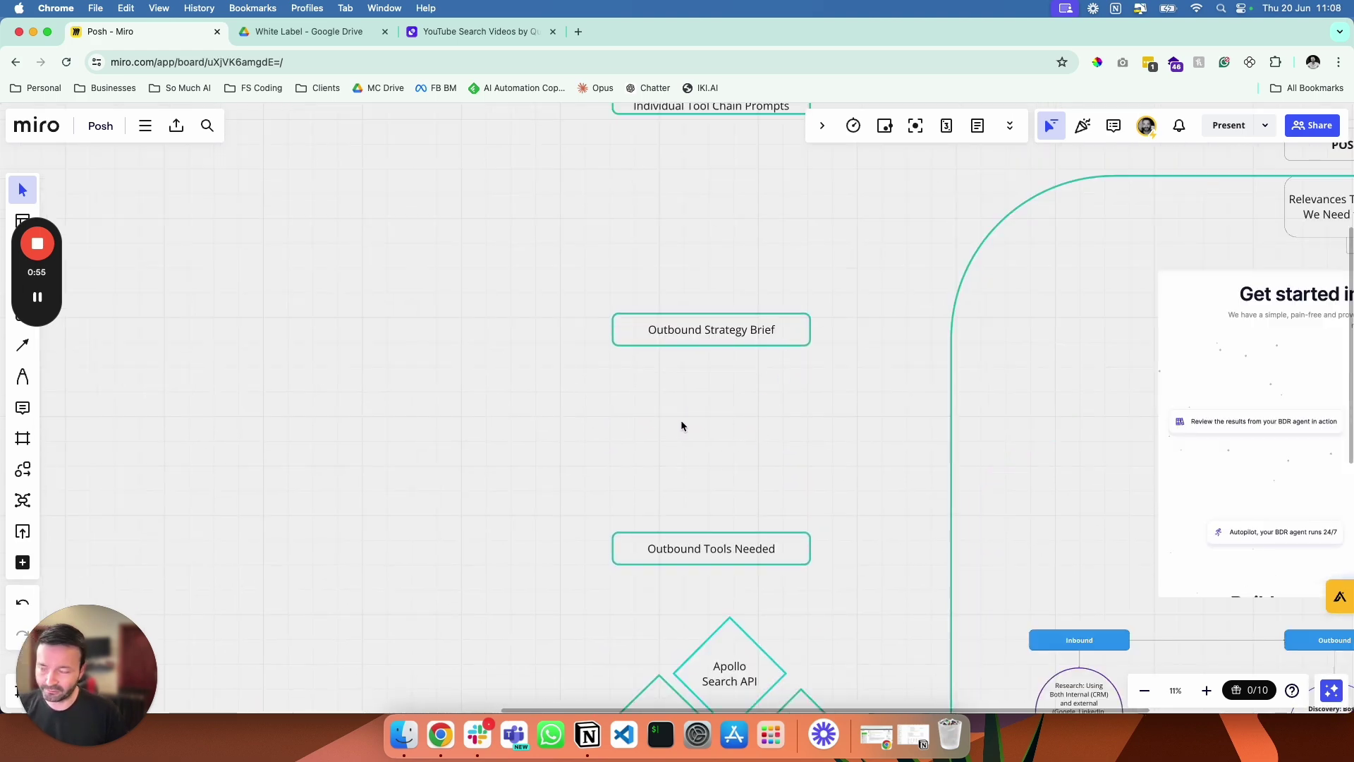
{"action": "scroll", "coordinate": [680, 420], "scroll_direction": "right", "scroll_amount": 10}
{"action": "scroll", "coordinate": [680, 420], "scroll_direction": "down", "scroll_amount": 6}
{"action": "scroll", "coordinate": [745, 474], "scroll_direction": "right", "scroll_amount": 4}
{"action": "scroll", "coordinate": [744, 474], "scroll_direction": "down", "scroll_amount": 2}
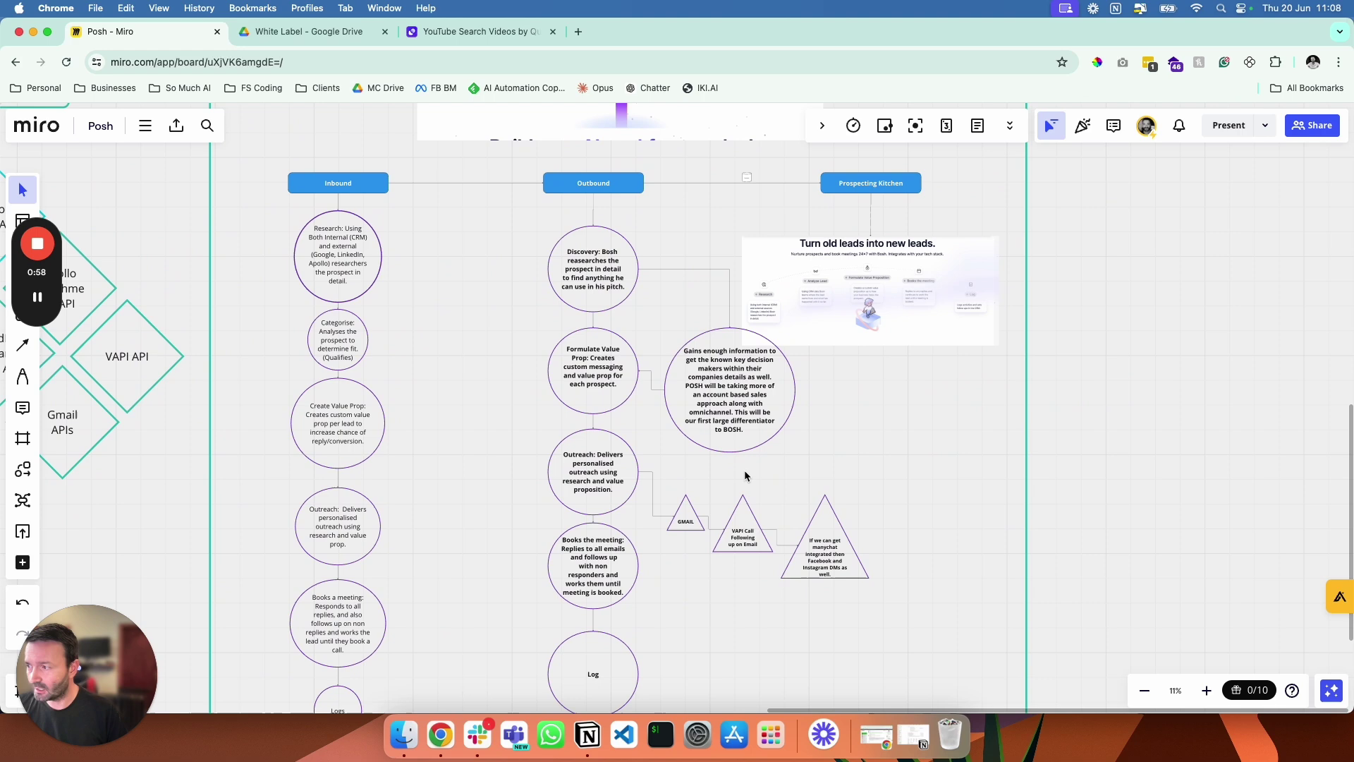
{"action": "scroll", "coordinate": [745, 473], "scroll_direction": "up", "scroll_amount": 5}
{"action": "scroll", "coordinate": [586, 522], "scroll_direction": "down", "scroll_amount": 2}
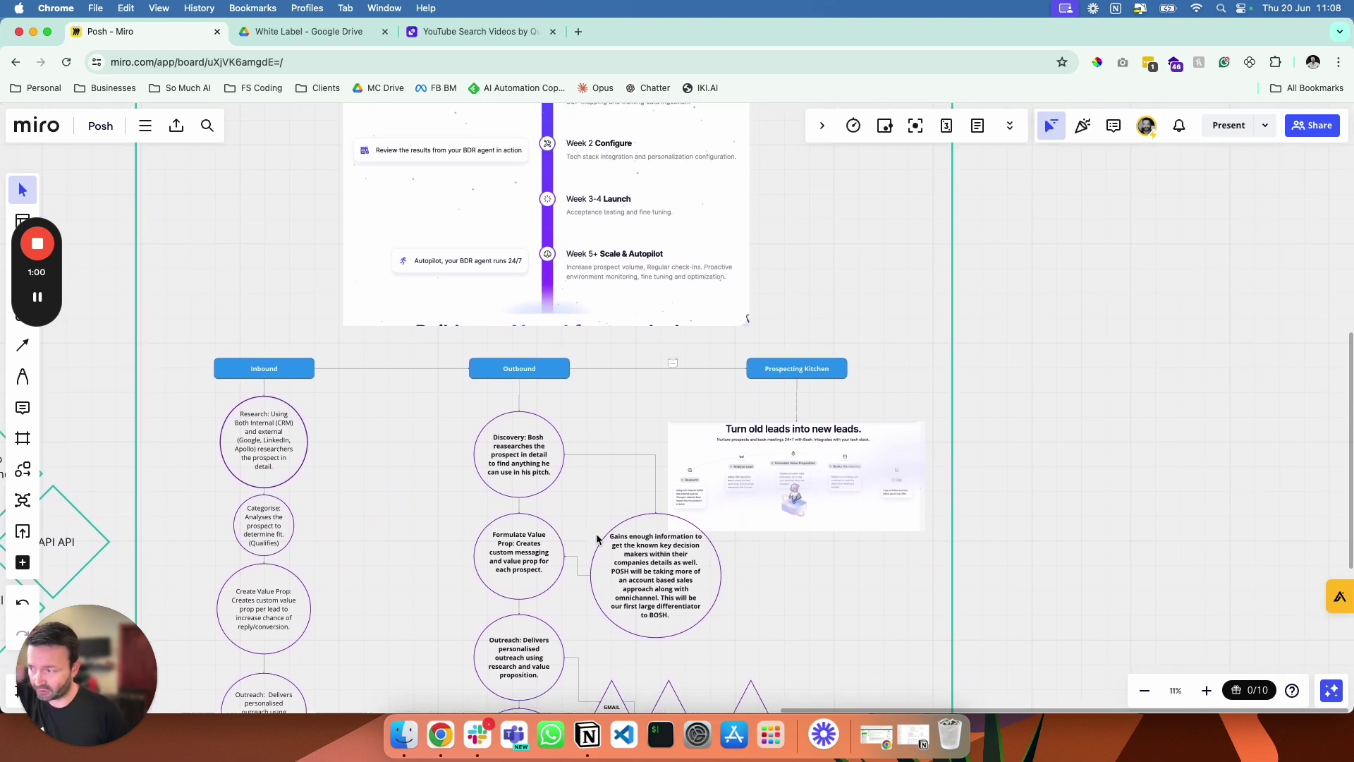
{"action": "scroll", "coordinate": [490, 417], "scroll_direction": "up", "scroll_amount": 3}
{"action": "scroll", "coordinate": [489, 418], "scroll_direction": "up", "scroll_amount": 3}
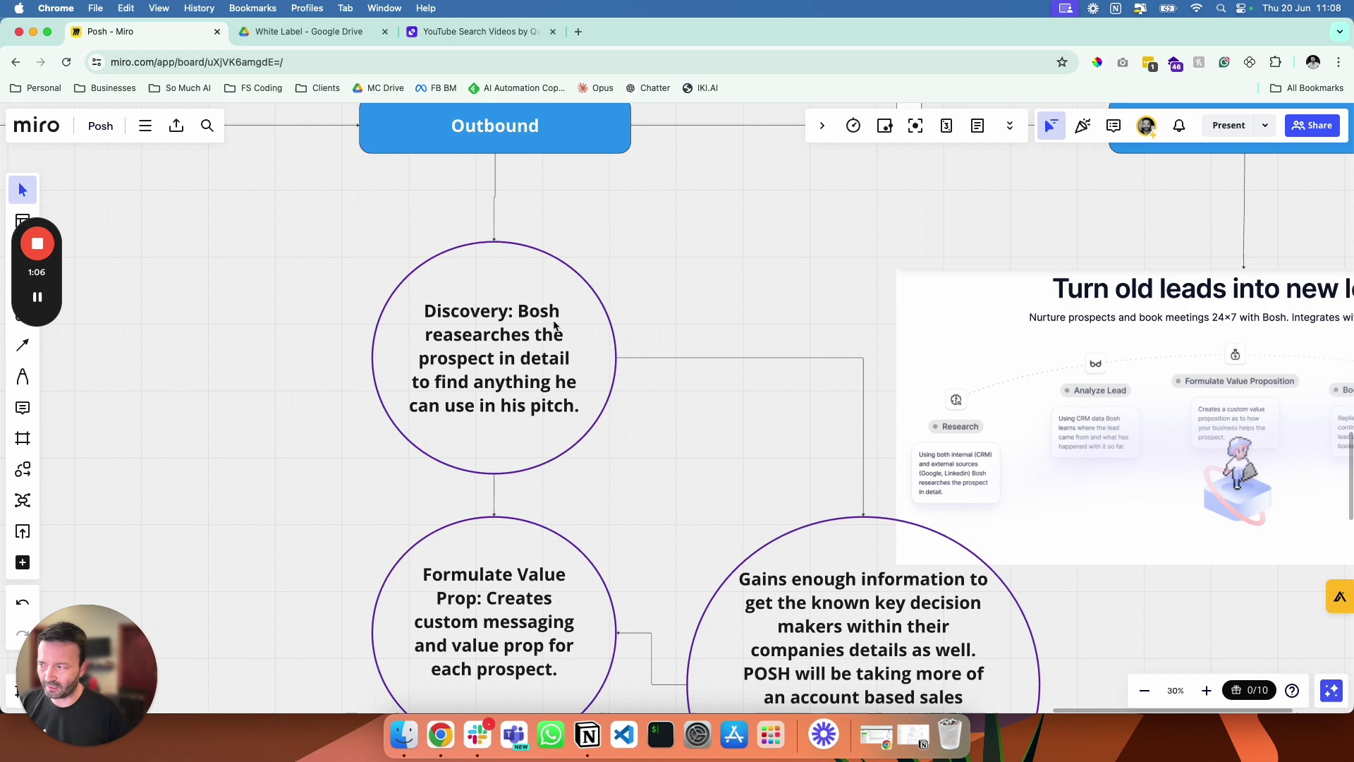
{"action": "scroll", "coordinate": [439, 452], "scroll_direction": "left", "scroll_amount": 8}
{"action": "scroll", "coordinate": [440, 452], "scroll_direction": "down", "scroll_amount": 2}
{"action": "scroll", "coordinate": [439, 452], "scroll_direction": "down", "scroll_amount": 3}
{"action": "scroll", "coordinate": [438, 452], "scroll_direction": "left", "scroll_amount": 12}
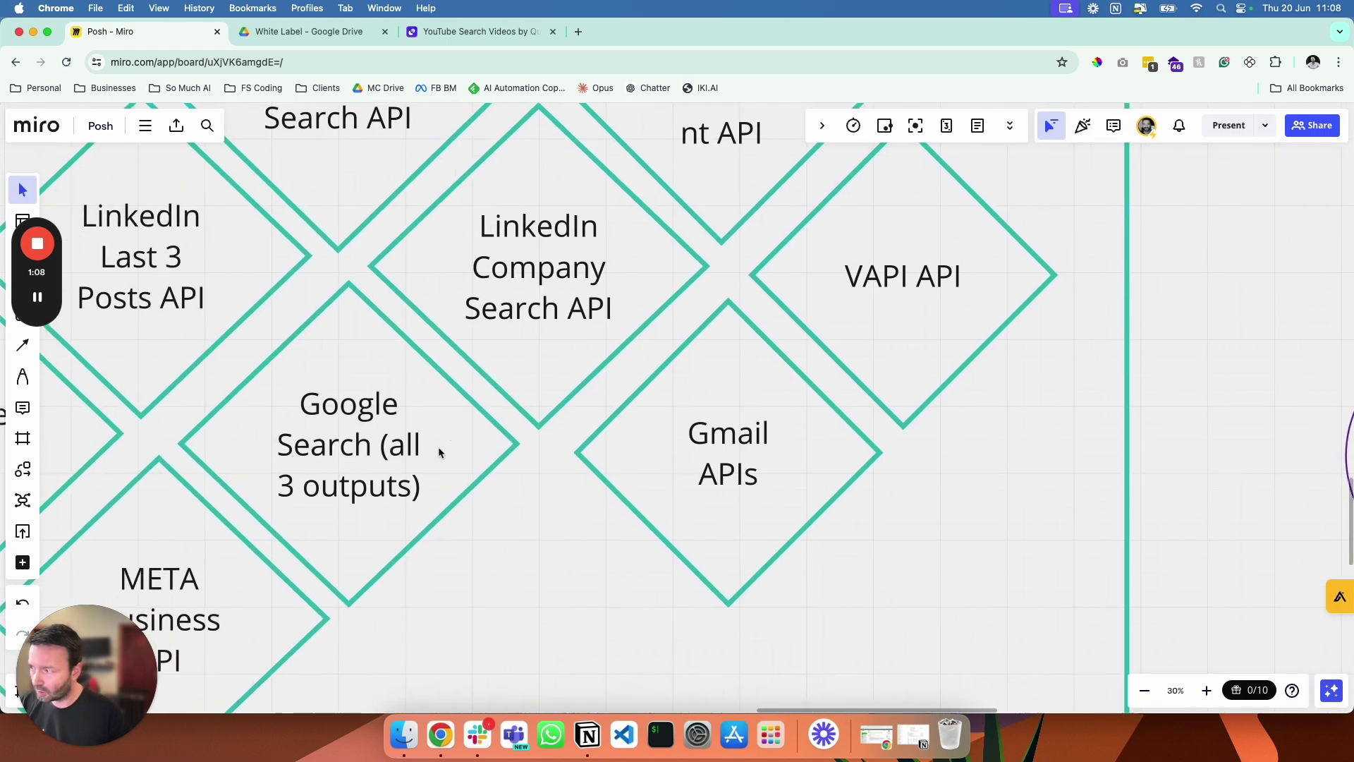
{"action": "scroll", "coordinate": [439, 452], "scroll_direction": "left", "scroll_amount": 5}
{"action": "scroll", "coordinate": [439, 452], "scroll_direction": "down", "scroll_amount": 2}
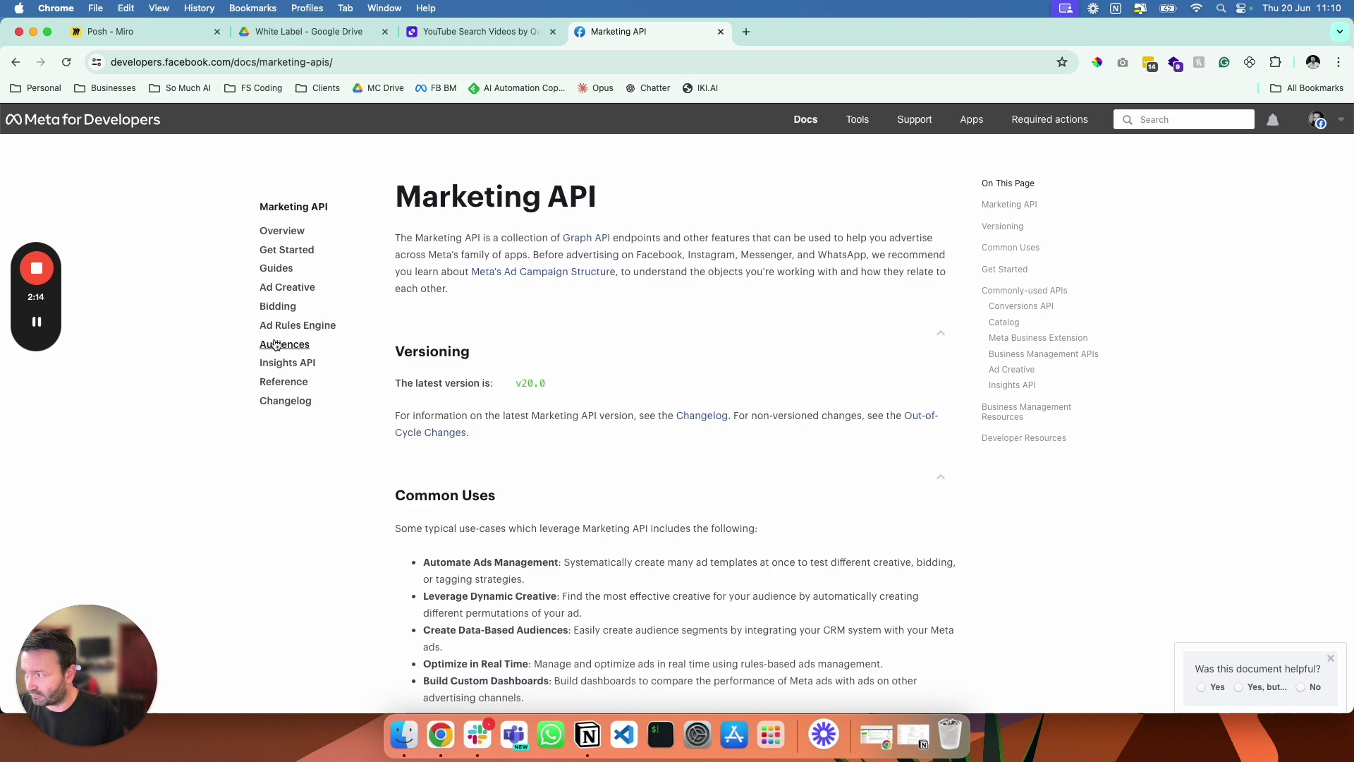
Open the Insights API documentation page and read through it.
{"action": "left_click", "coordinate": [283, 363]}
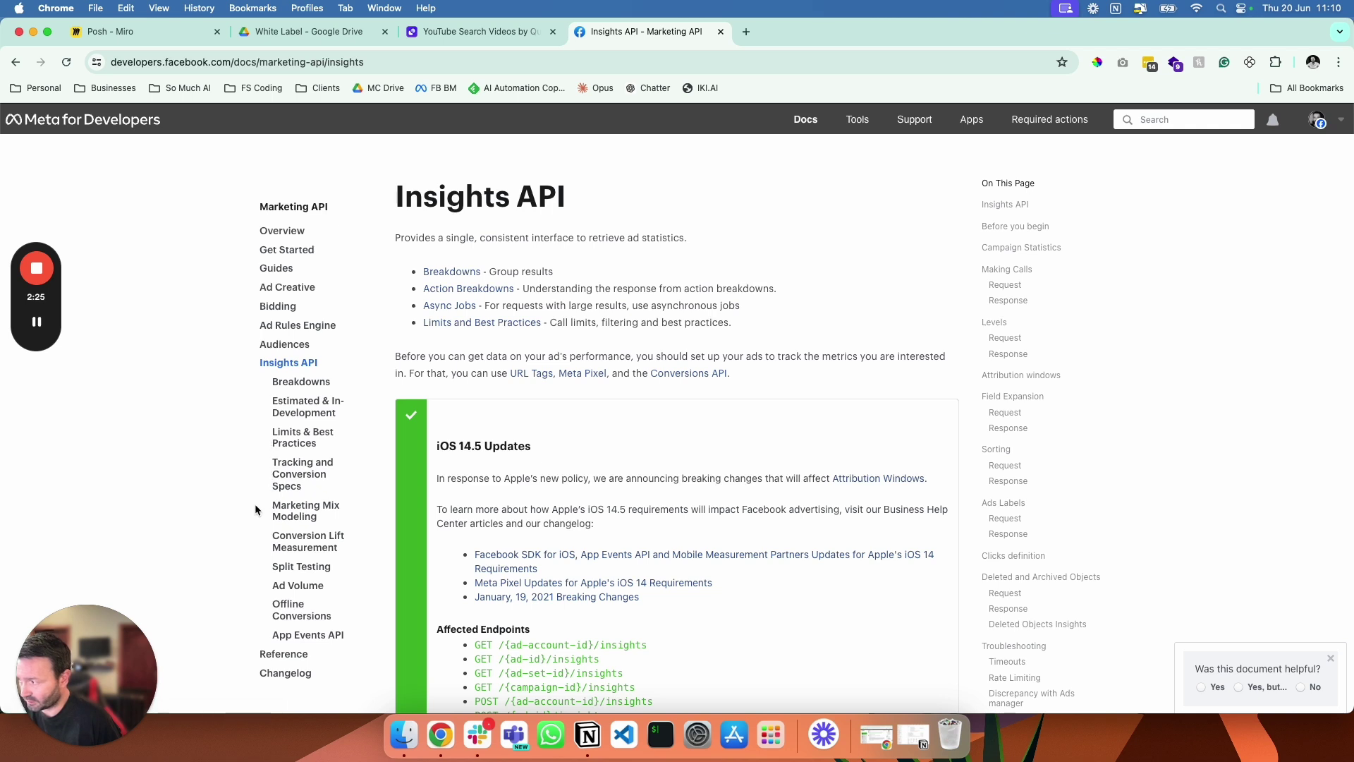
{"action": "scroll", "coordinate": [258, 516], "scroll_direction": "down", "scroll_amount": 3}
{"action": "scroll", "coordinate": [258, 520], "scroll_direction": "down", "scroll_amount": 1}
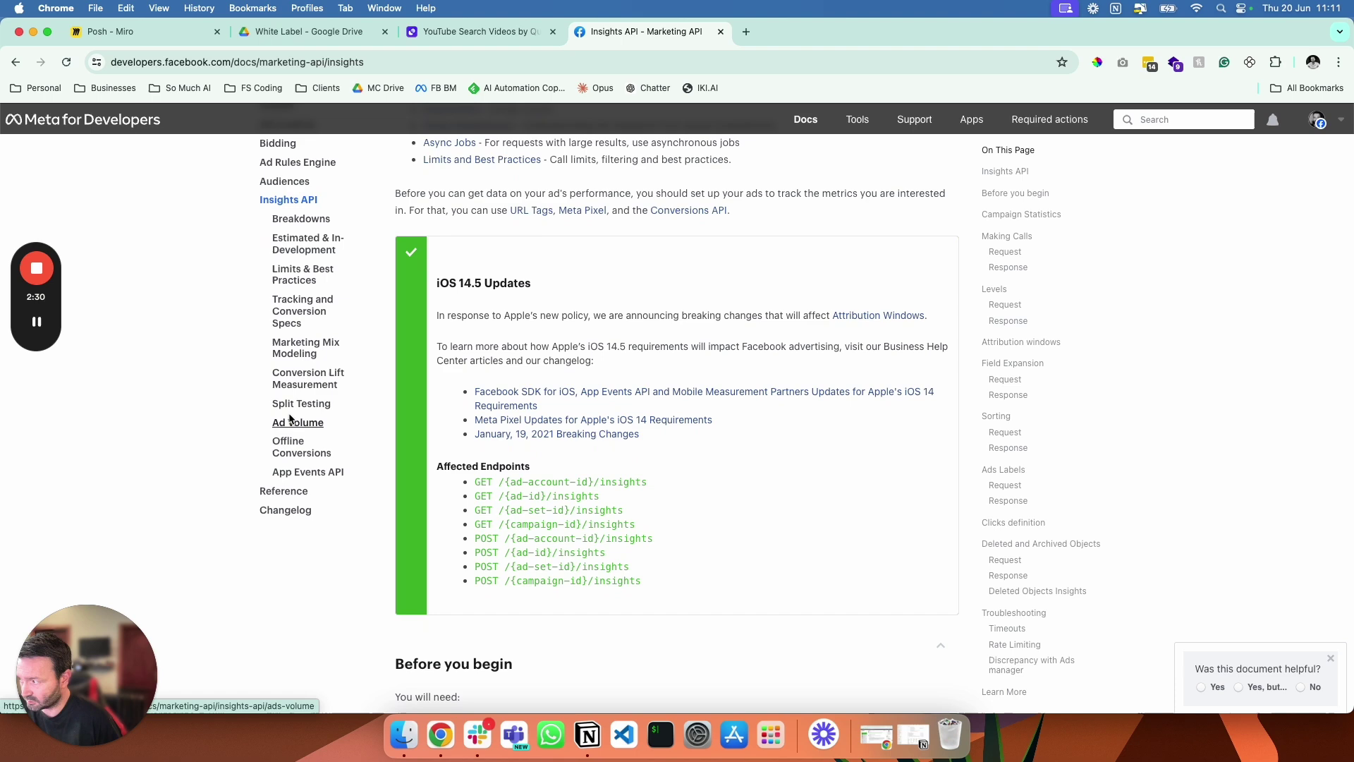
{"action": "scroll", "coordinate": [282, 423], "scroll_direction": "up", "scroll_amount": 4}
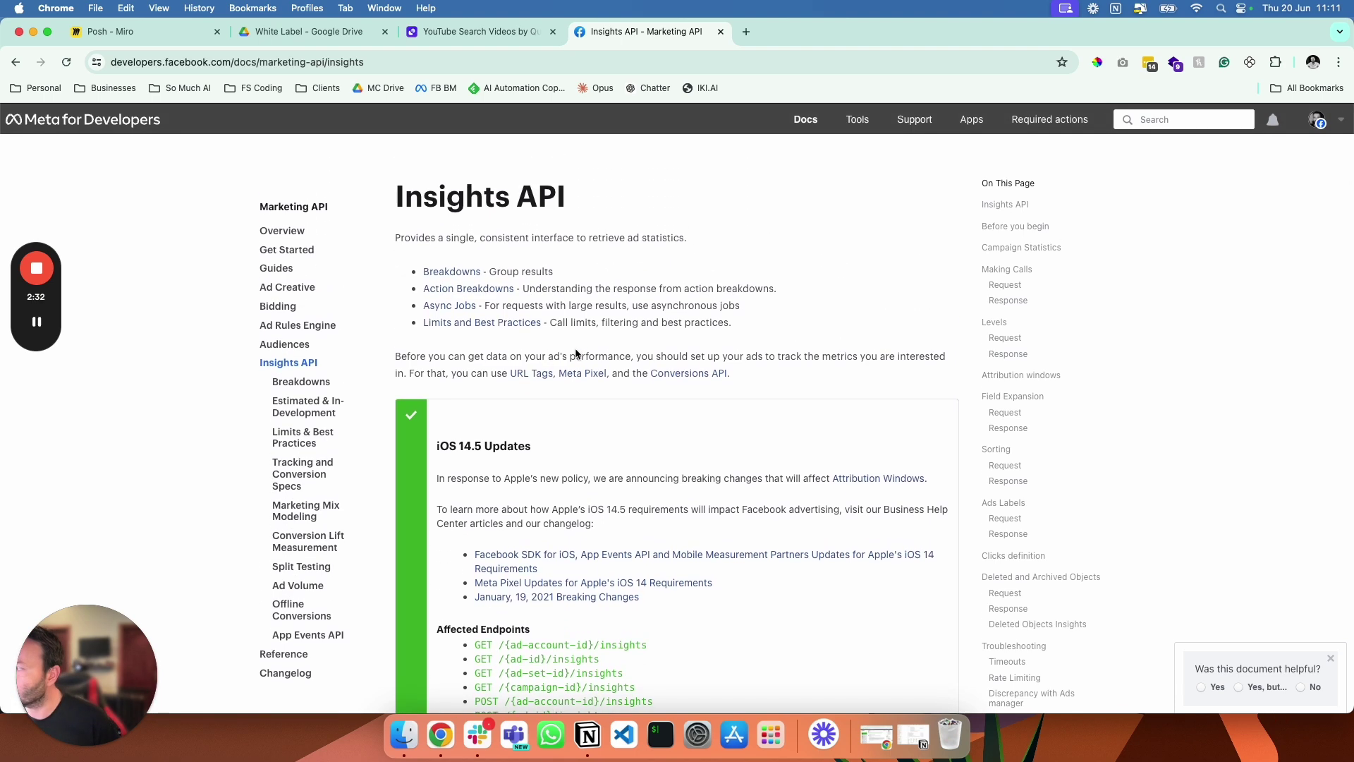
{"action": "scroll", "coordinate": [504, 457], "scroll_direction": "down", "scroll_amount": 15}
{"action": "scroll", "coordinate": [505, 461], "scroll_direction": "down", "scroll_amount": 20}
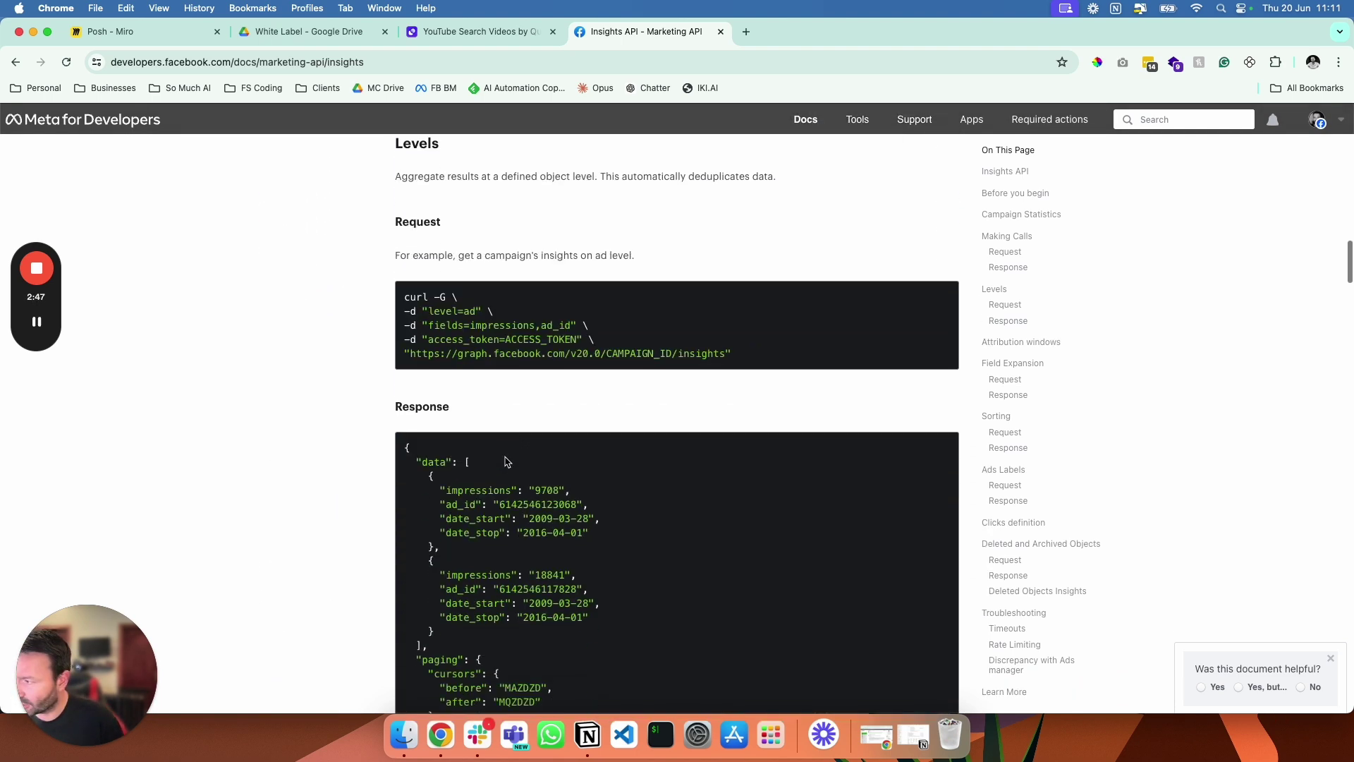
{"action": "scroll", "coordinate": [505, 461], "scroll_direction": "down", "scroll_amount": 15}
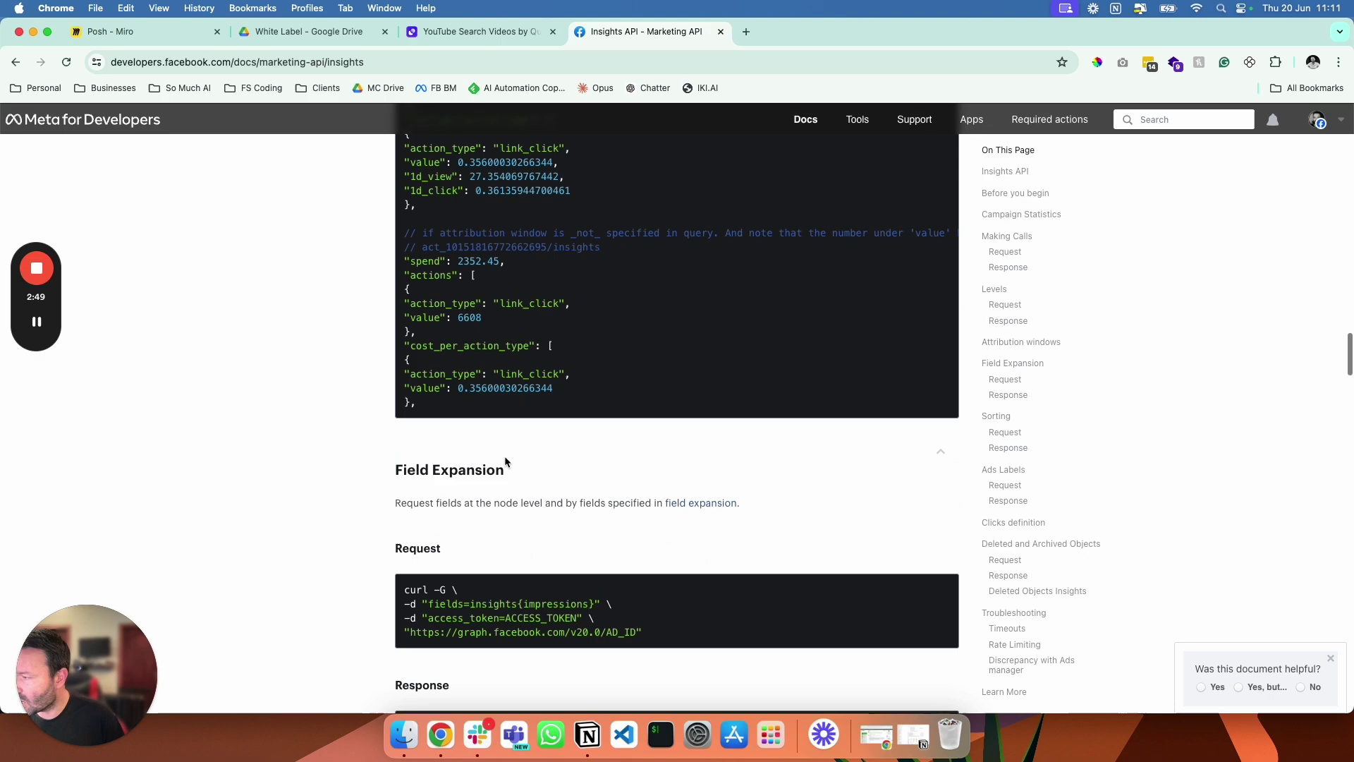
{"action": "scroll", "coordinate": [505, 461], "scroll_direction": "down", "scroll_amount": 15}
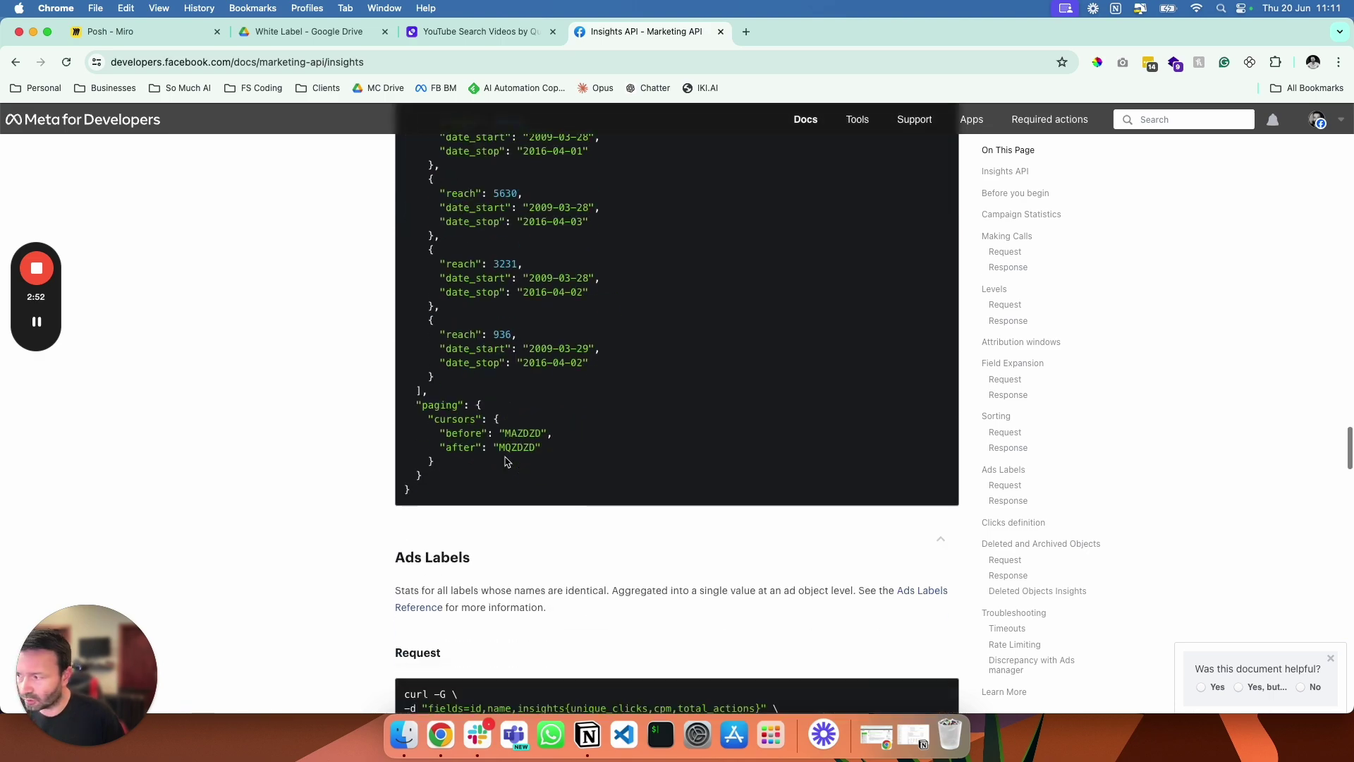
{"action": "scroll", "coordinate": [505, 461], "scroll_direction": "up", "scroll_amount": 20}
{"action": "scroll", "coordinate": [507, 462], "scroll_direction": "up", "scroll_amount": 20}
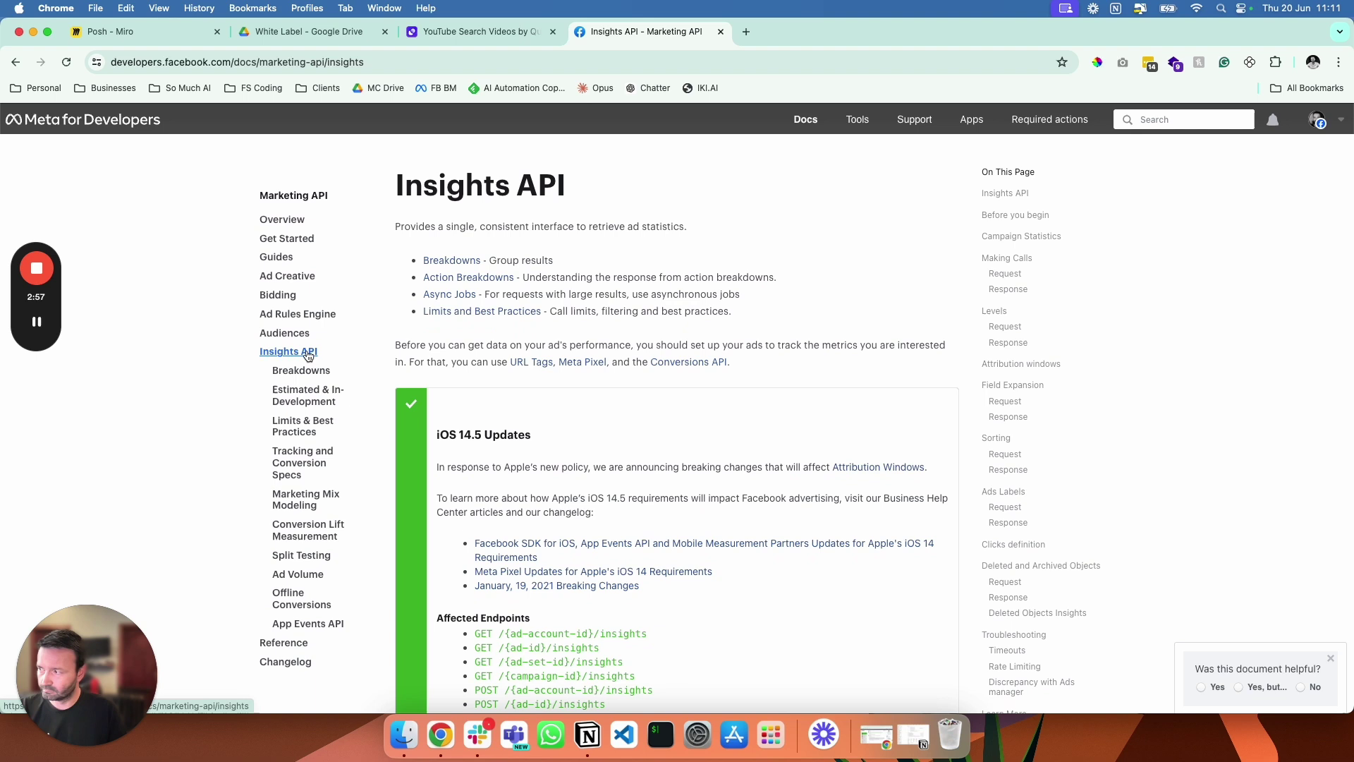
{"action": "scroll", "coordinate": [308, 356], "scroll_direction": "up", "scroll_amount": 1}
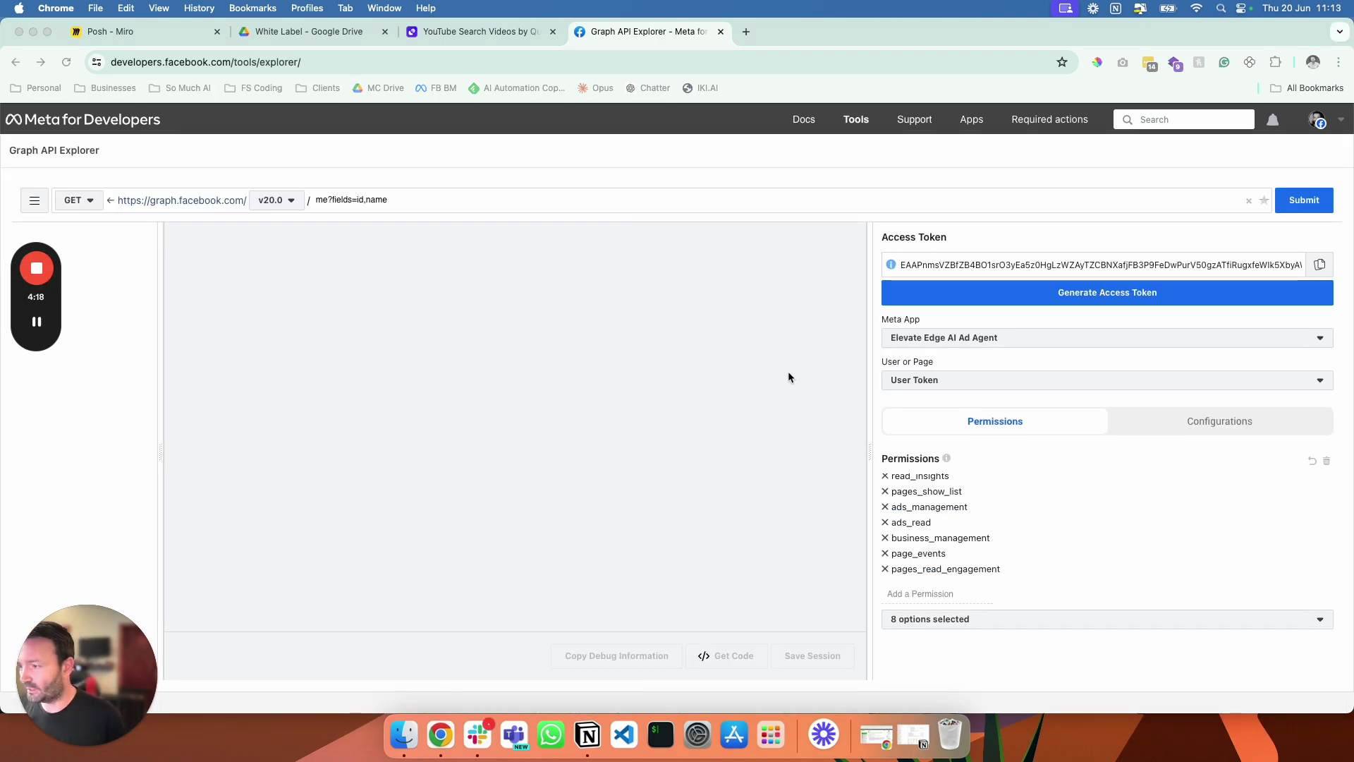
Check the recently visited docs list, then go to the Meta for Developers home page.
{"action": "left_click", "coordinate": [806, 120]}
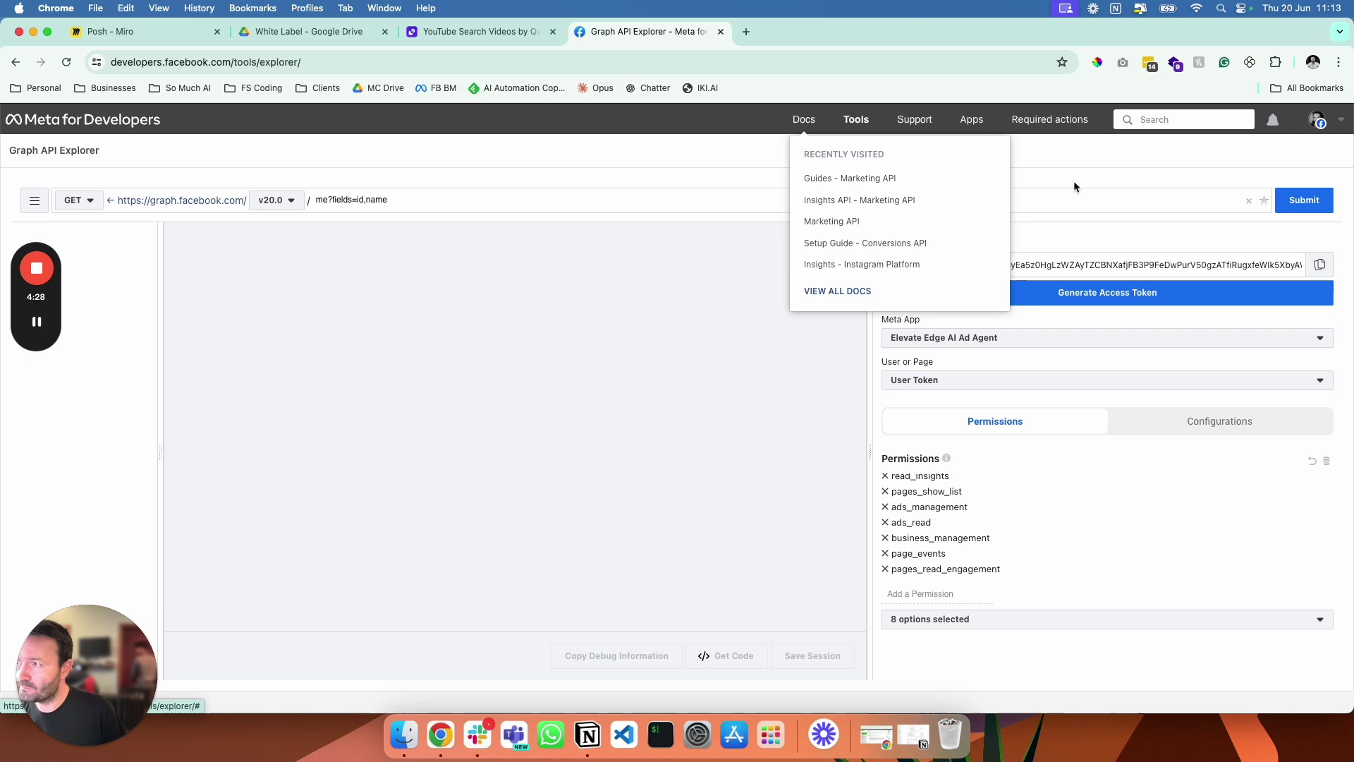
{"action": "left_click", "coordinate": [776, 160]}
{"action": "left_click", "coordinate": [100, 126]}
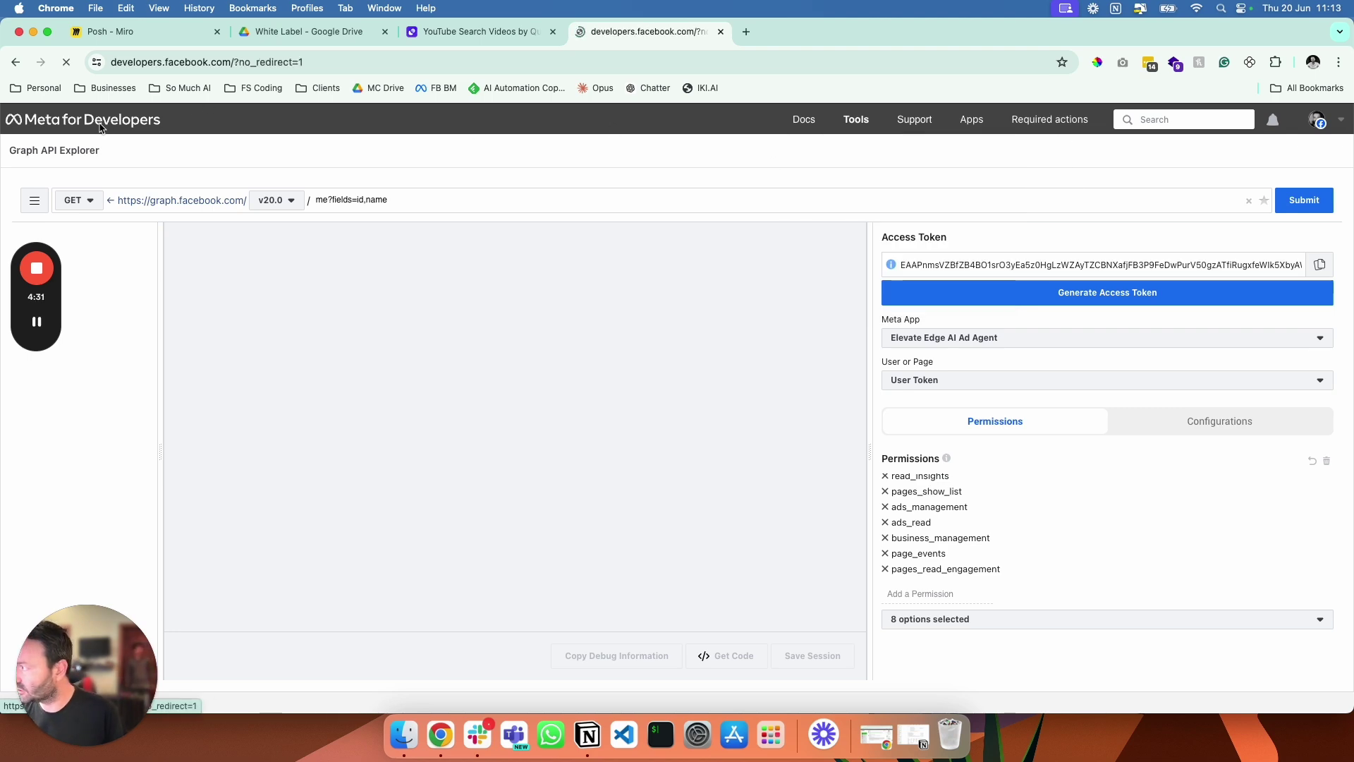
Scroll the developer homepage down to the footer and back up.
{"action": "scroll", "coordinate": [381, 362], "scroll_direction": "down", "scroll_amount": 5}
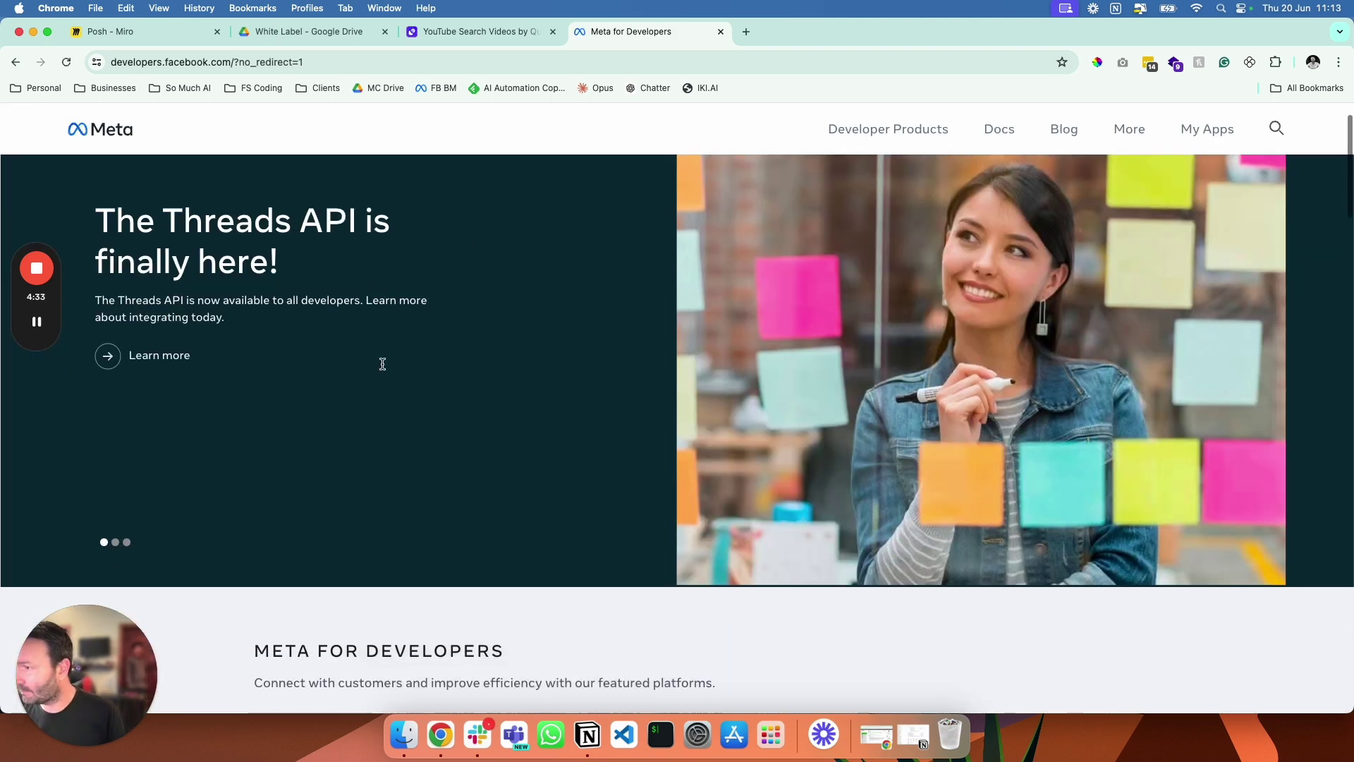
{"action": "scroll", "coordinate": [382, 367], "scroll_direction": "down", "scroll_amount": 5}
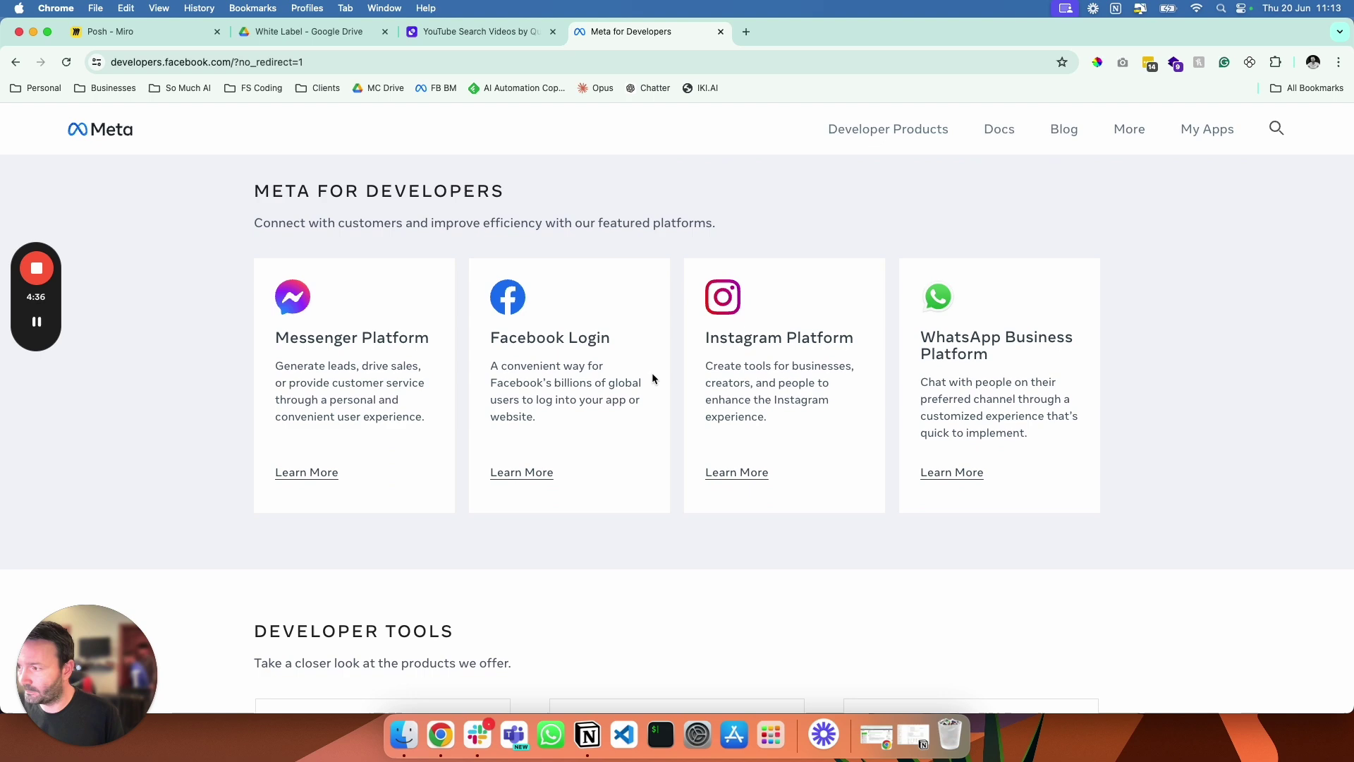
{"action": "scroll", "coordinate": [646, 375], "scroll_direction": "down", "scroll_amount": 7}
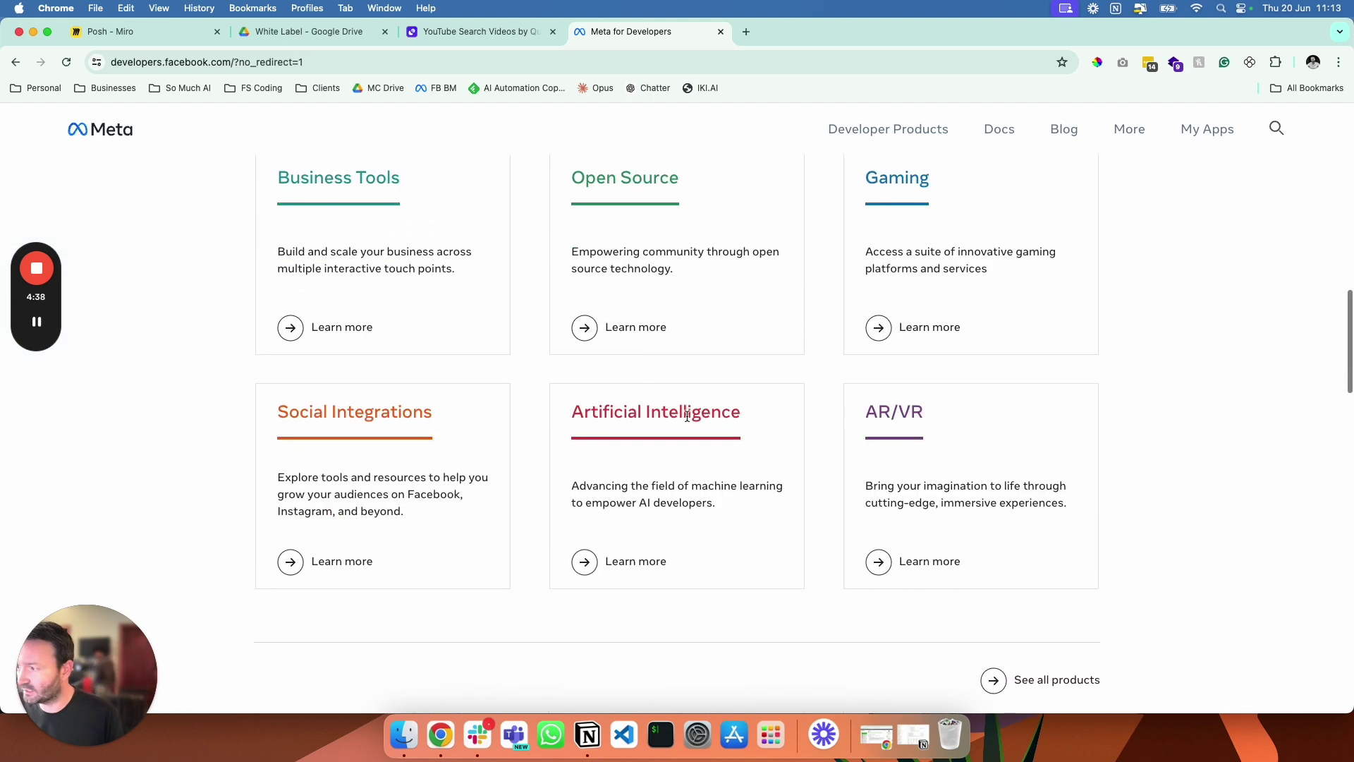
{"action": "scroll", "coordinate": [632, 406], "scroll_direction": "up", "scroll_amount": 1}
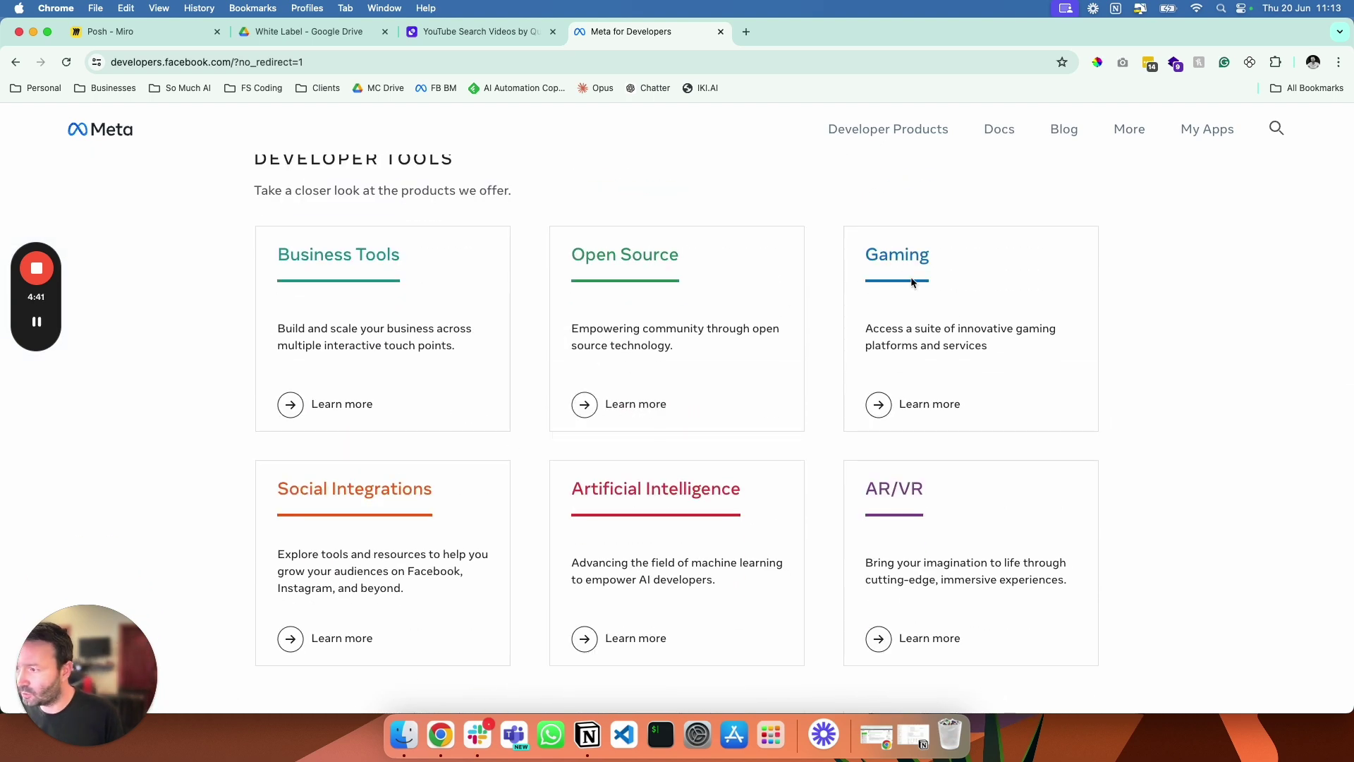
{"action": "scroll", "coordinate": [395, 451], "scroll_direction": "up", "scroll_amount": 1}
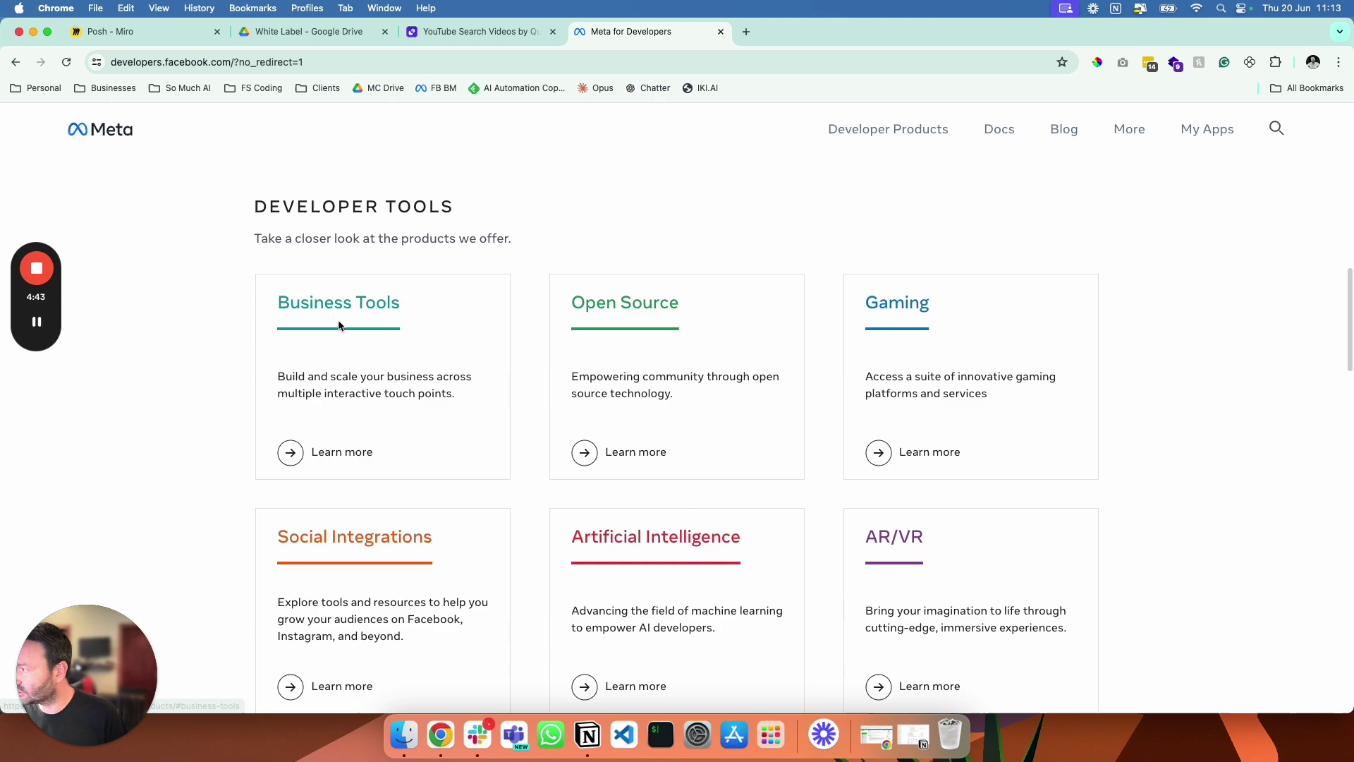
{"action": "scroll", "coordinate": [329, 472], "scroll_direction": "down", "scroll_amount": 10}
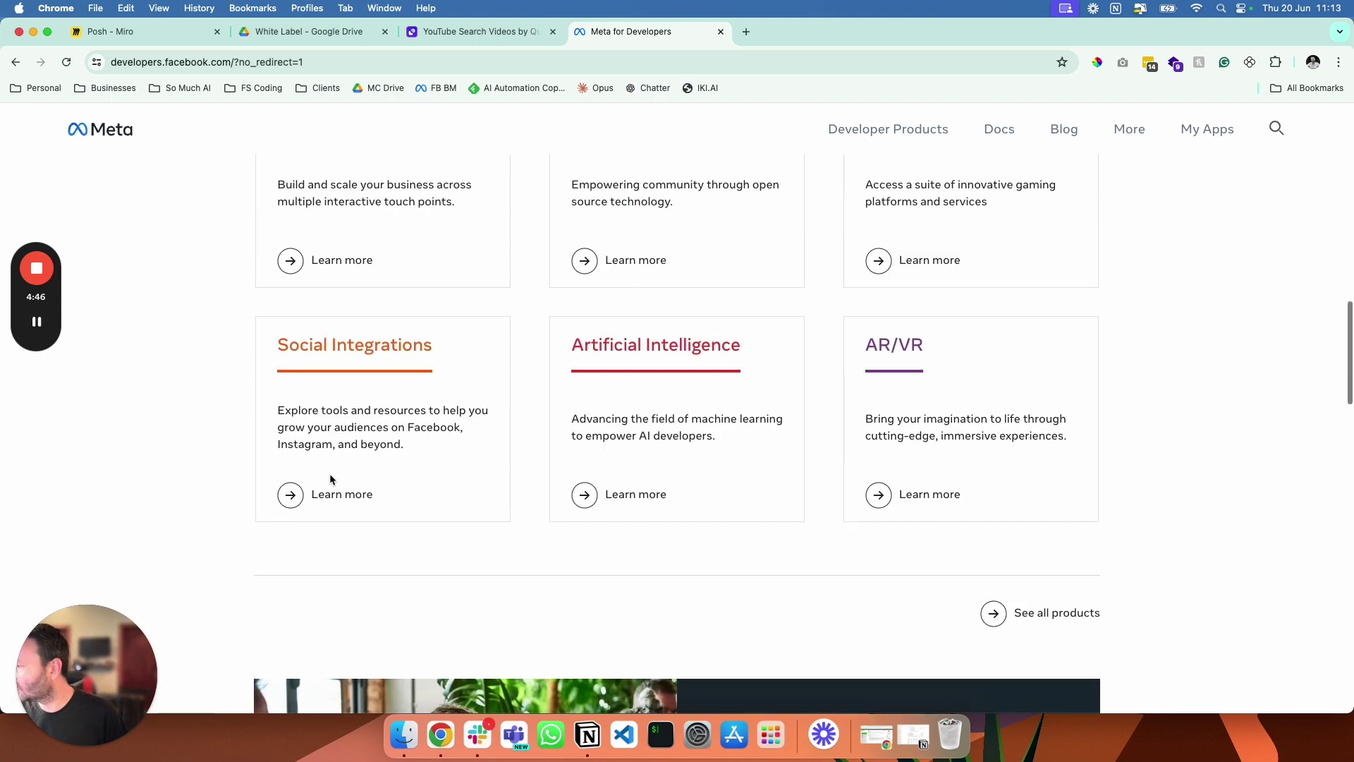
{"action": "scroll", "coordinate": [328, 472], "scroll_direction": "down", "scroll_amount": 10}
{"action": "scroll", "coordinate": [329, 472], "scroll_direction": "up", "scroll_amount": 2}
{"action": "scroll", "coordinate": [330, 476], "scroll_direction": "down", "scroll_amount": 8}
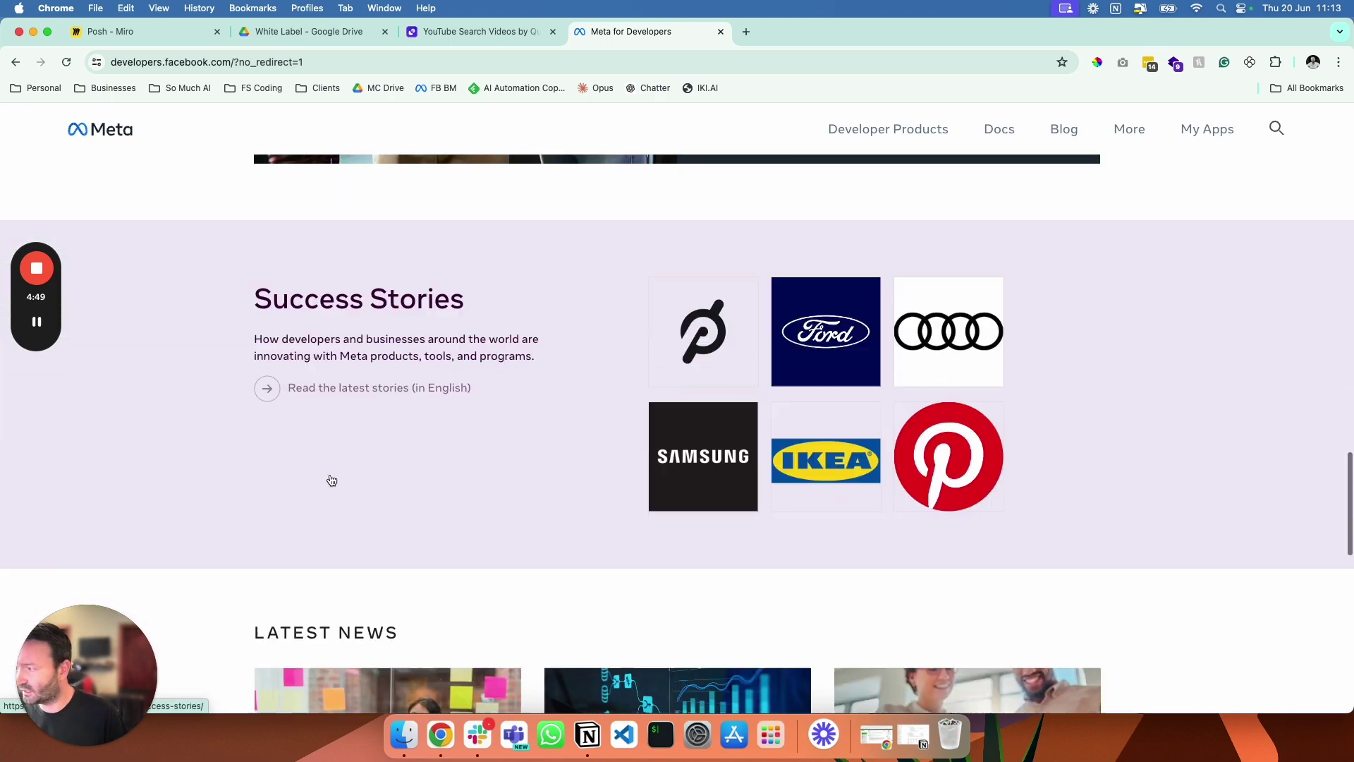
{"action": "scroll", "coordinate": [332, 480], "scroll_direction": "down", "scroll_amount": 6}
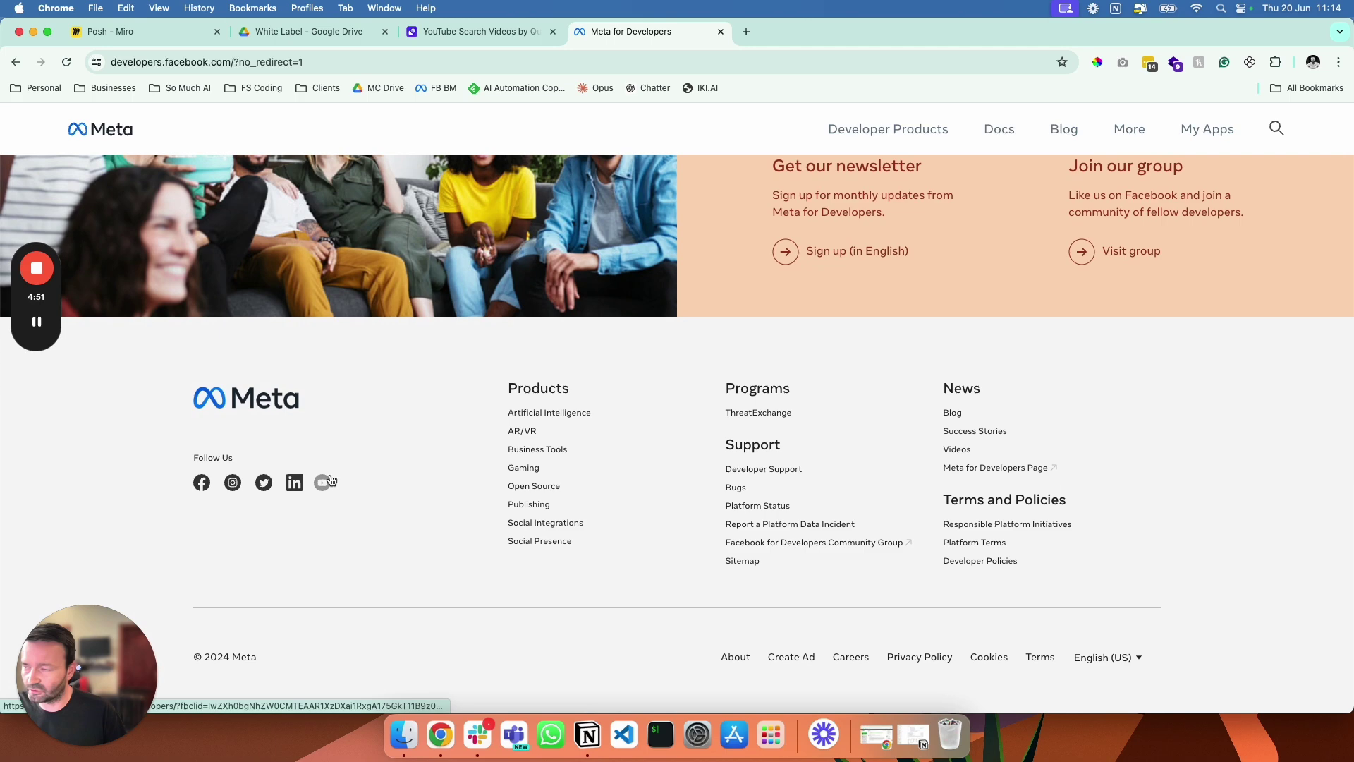
{"action": "scroll", "coordinate": [330, 481], "scroll_direction": "up", "scroll_amount": 6}
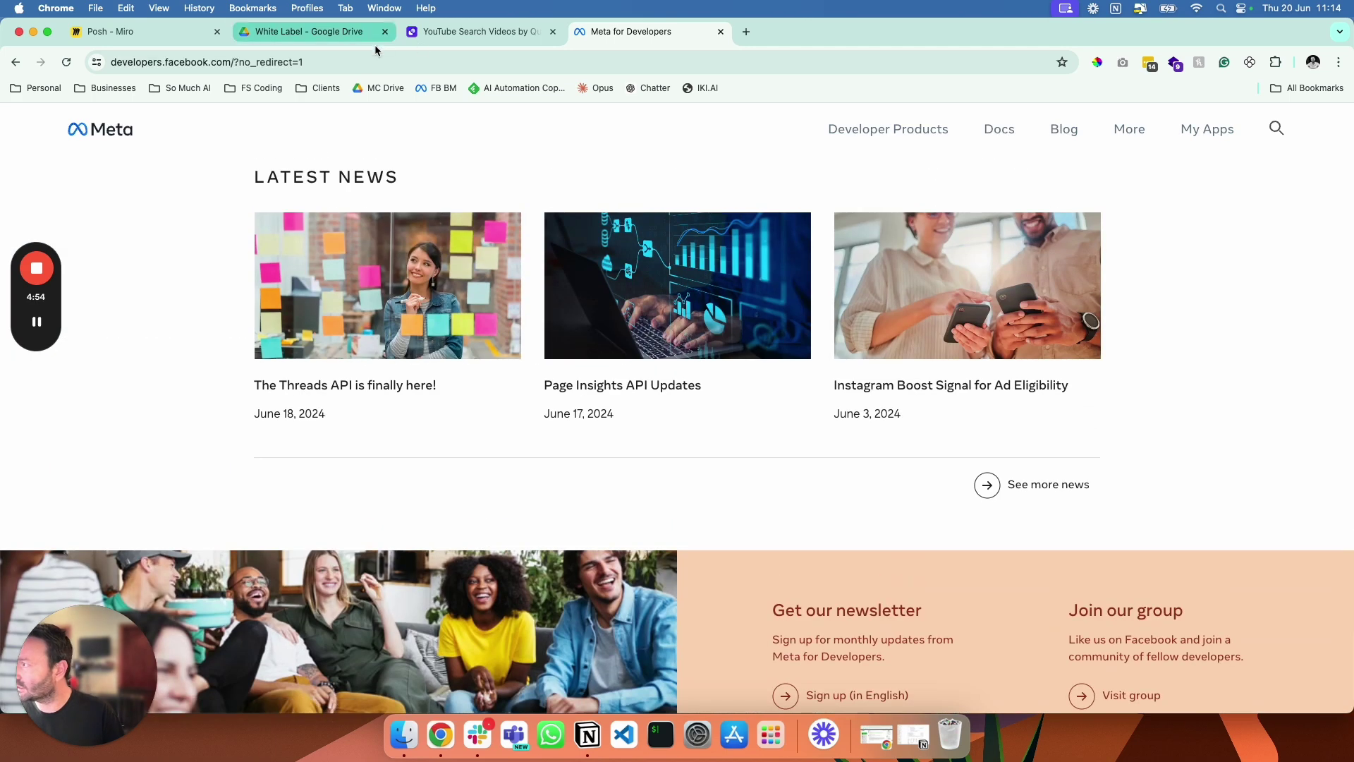
Return to the Posh board in Miro and inspect the ManyChat API diamond.
{"action": "left_click", "coordinate": [318, 33]}
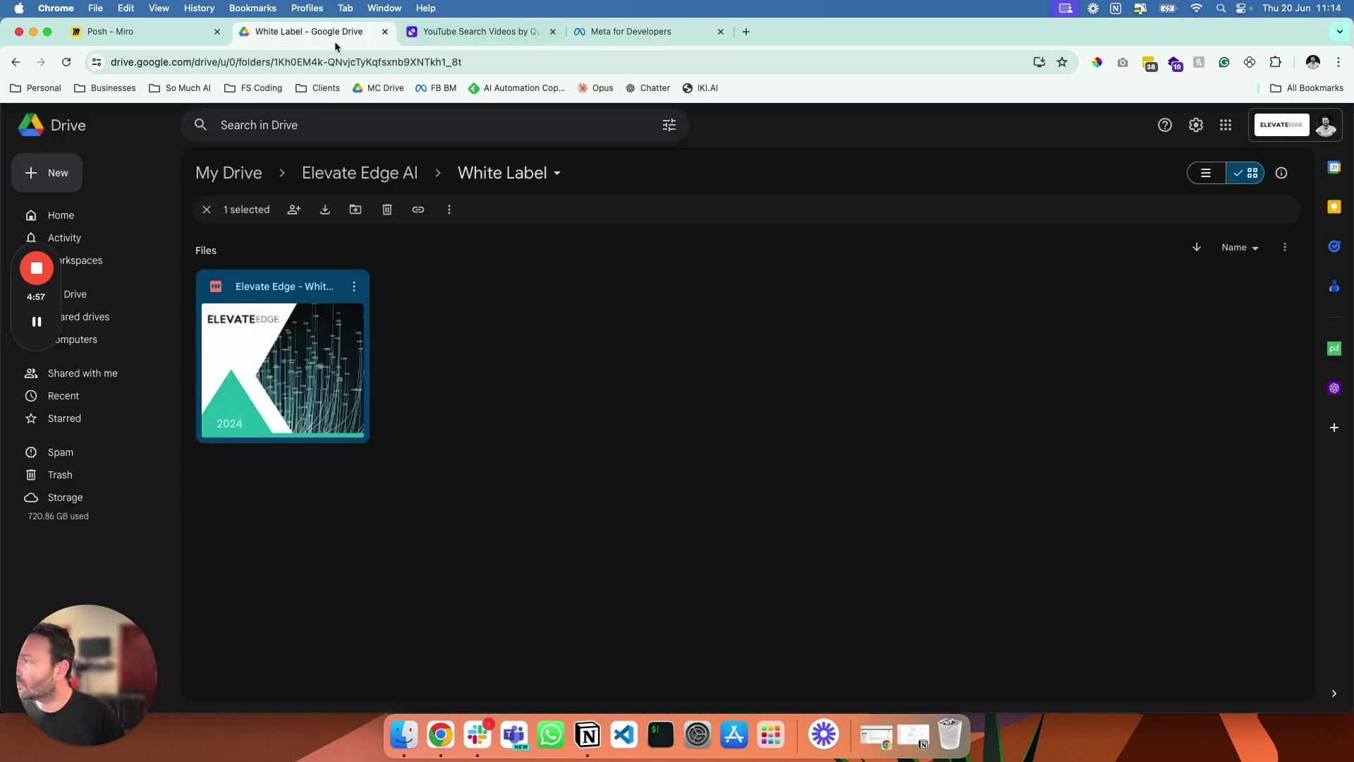
{"action": "left_click", "coordinate": [189, 33]}
{"action": "scroll", "coordinate": [473, 497], "scroll_direction": "down", "scroll_amount": 1}
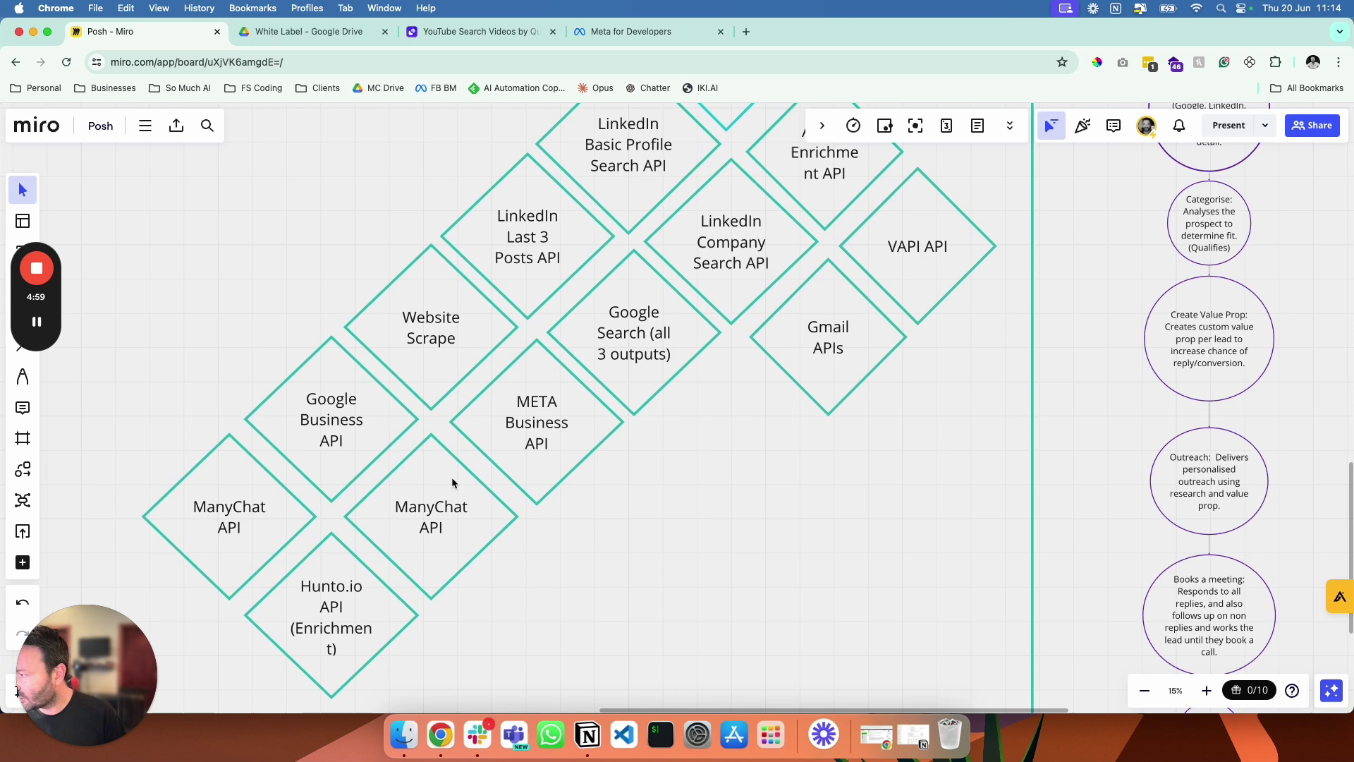
{"action": "left_click", "coordinate": [425, 517]}
{"action": "left_click", "coordinate": [607, 531]}
Inspect the VAPI and Apollo Enrichment API diamonds.
{"action": "scroll", "coordinate": [700, 399], "scroll_direction": "right", "scroll_amount": 3}
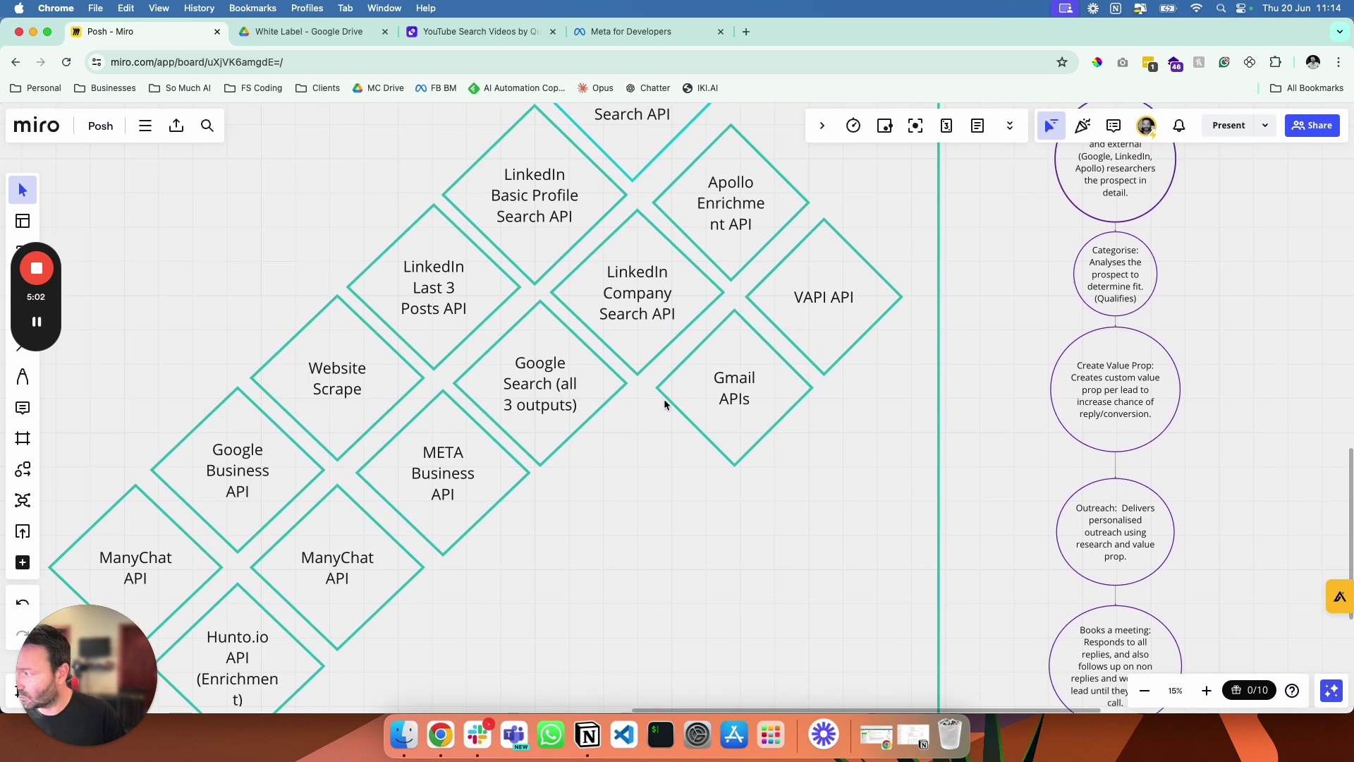
{"action": "scroll", "coordinate": [654, 398], "scroll_direction": "right", "scroll_amount": 3}
{"action": "scroll", "coordinate": [654, 398], "scroll_direction": "up", "scroll_amount": 2}
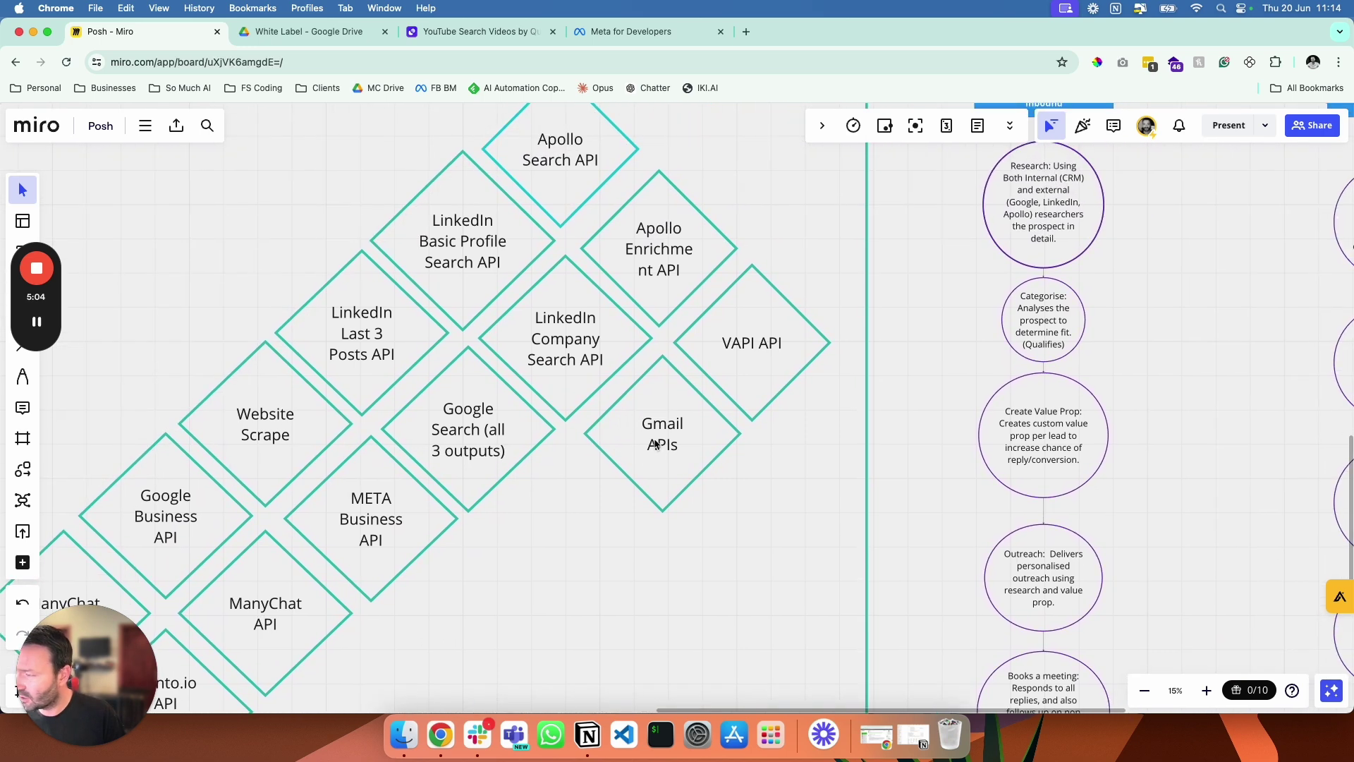
{"action": "left_click", "coordinate": [740, 342]}
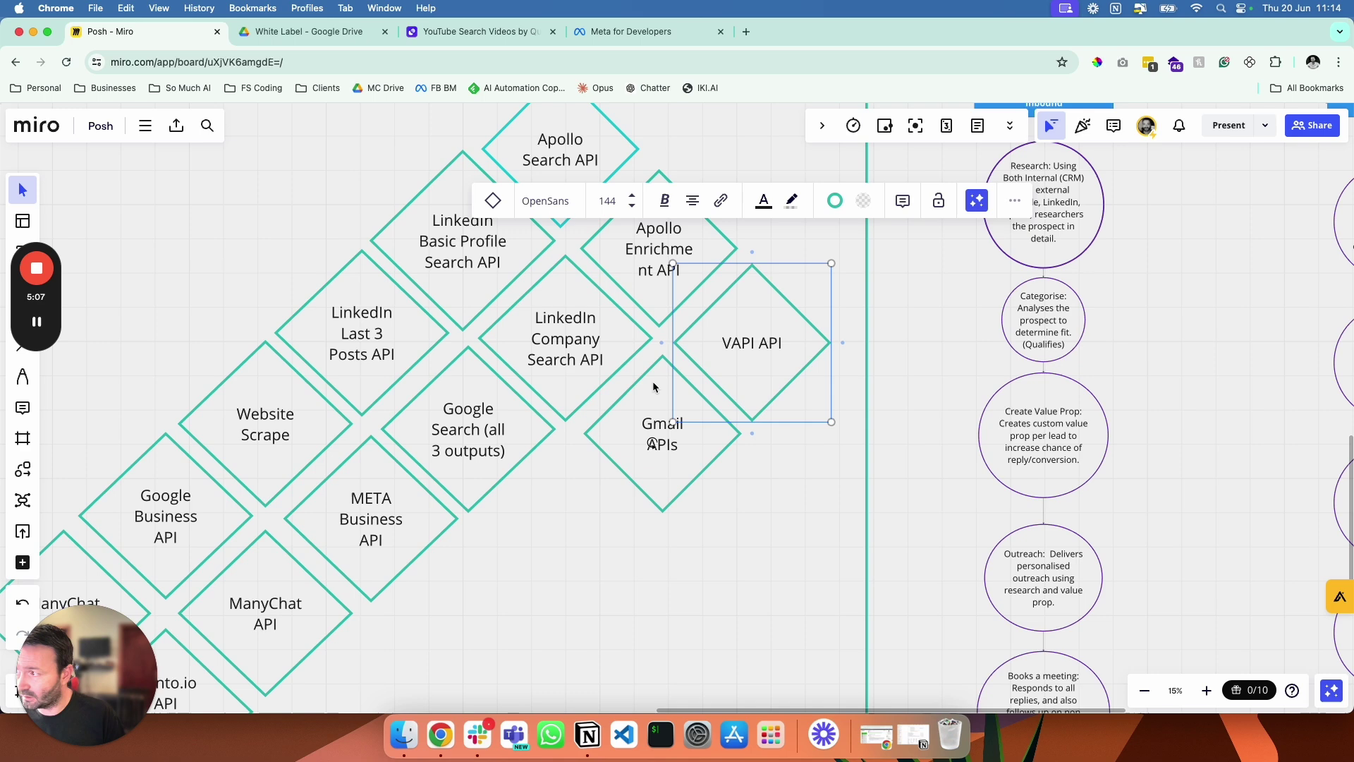
{"action": "left_click", "coordinate": [566, 496]}
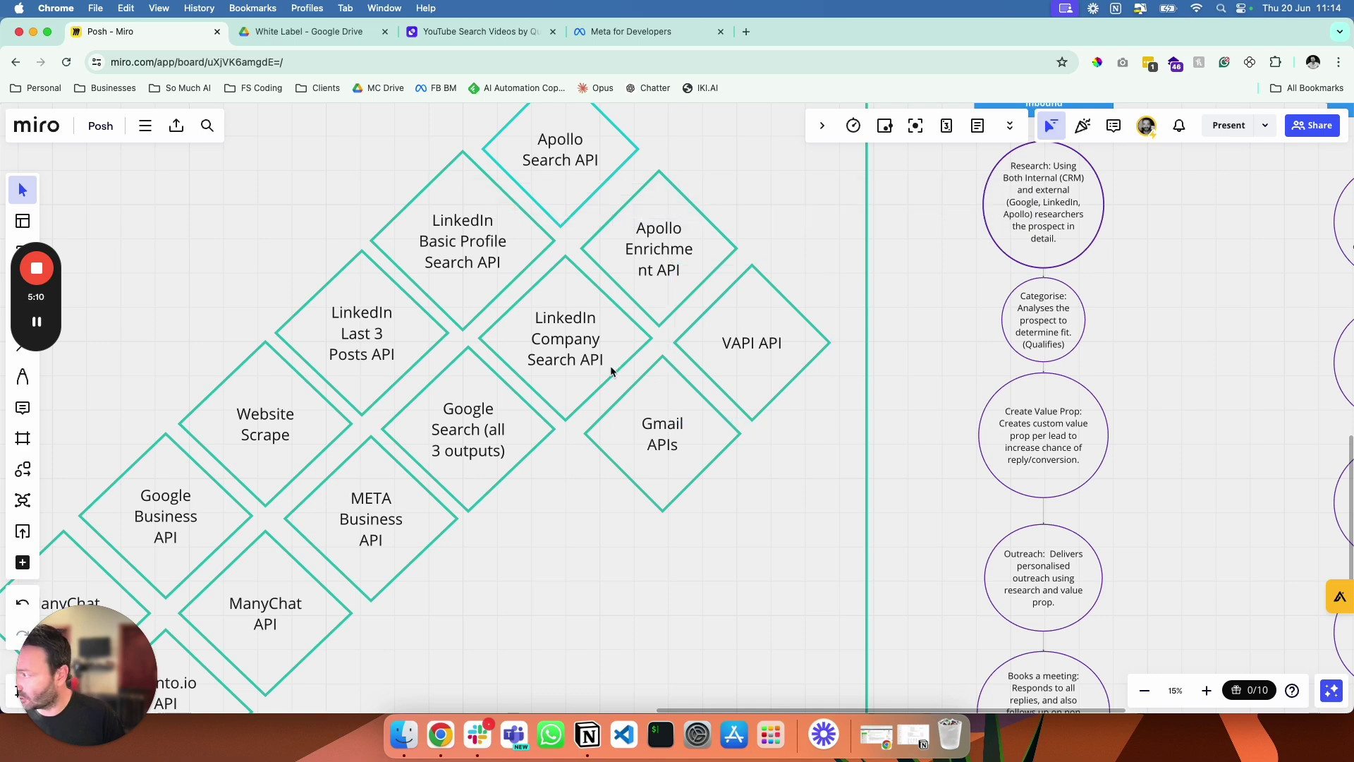
{"action": "scroll", "coordinate": [612, 360], "scroll_direction": "right", "scroll_amount": 3}
{"action": "scroll", "coordinate": [612, 359], "scroll_direction": "up", "scroll_amount": 3}
{"action": "left_click", "coordinate": [556, 333]}
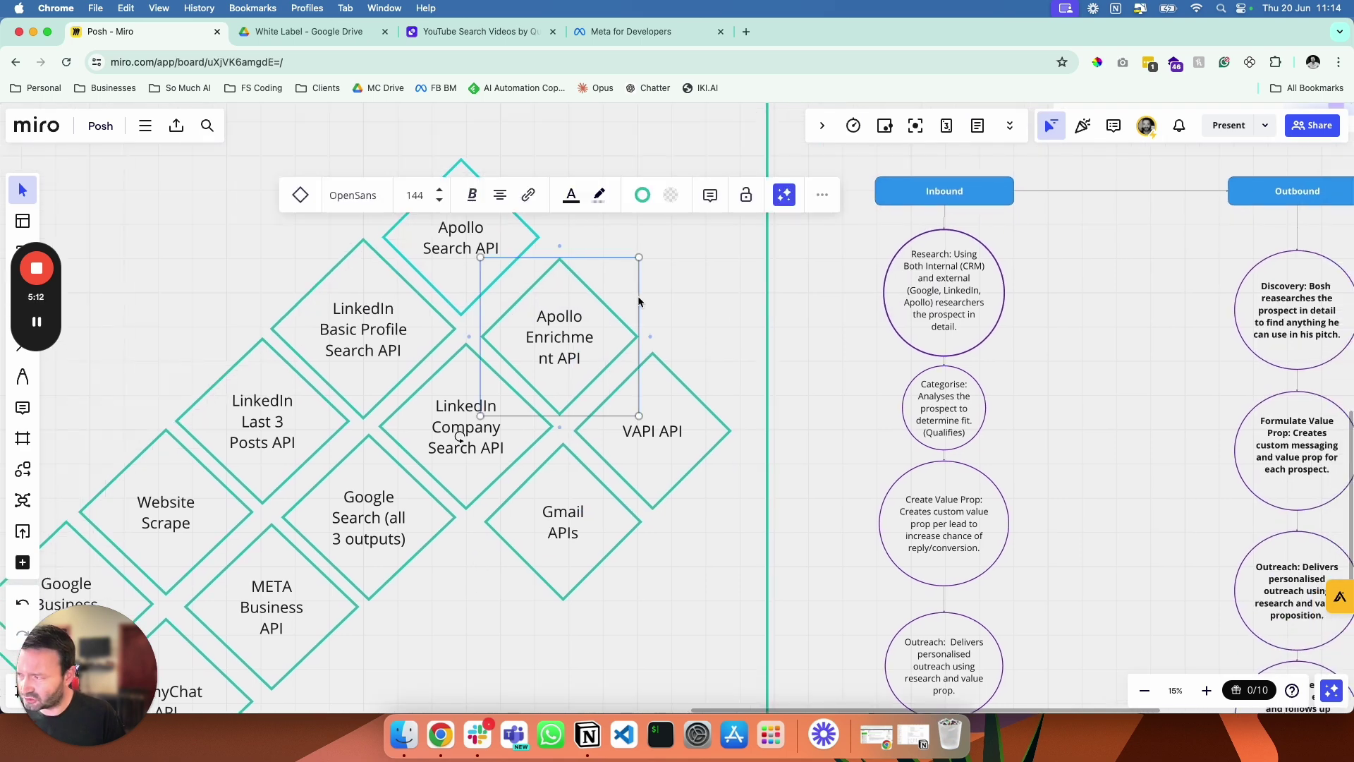
{"action": "left_click", "coordinate": [670, 287]}
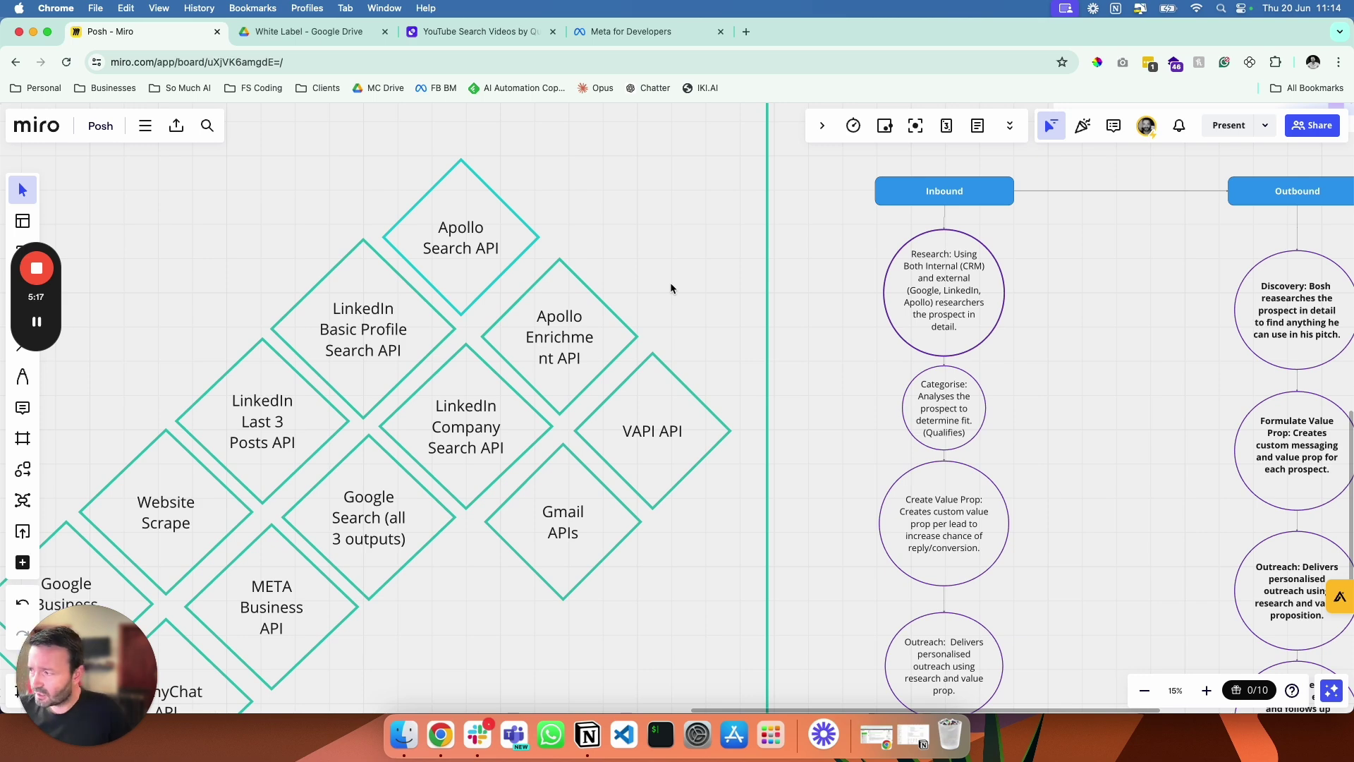
Inspect the Hunto.io API diamond, then pan right to the Inbound and Outbound columns.
{"action": "scroll", "coordinate": [671, 288], "scroll_direction": "down", "scroll_amount": 2}
{"action": "scroll", "coordinate": [670, 288], "scroll_direction": "down", "scroll_amount": 5}
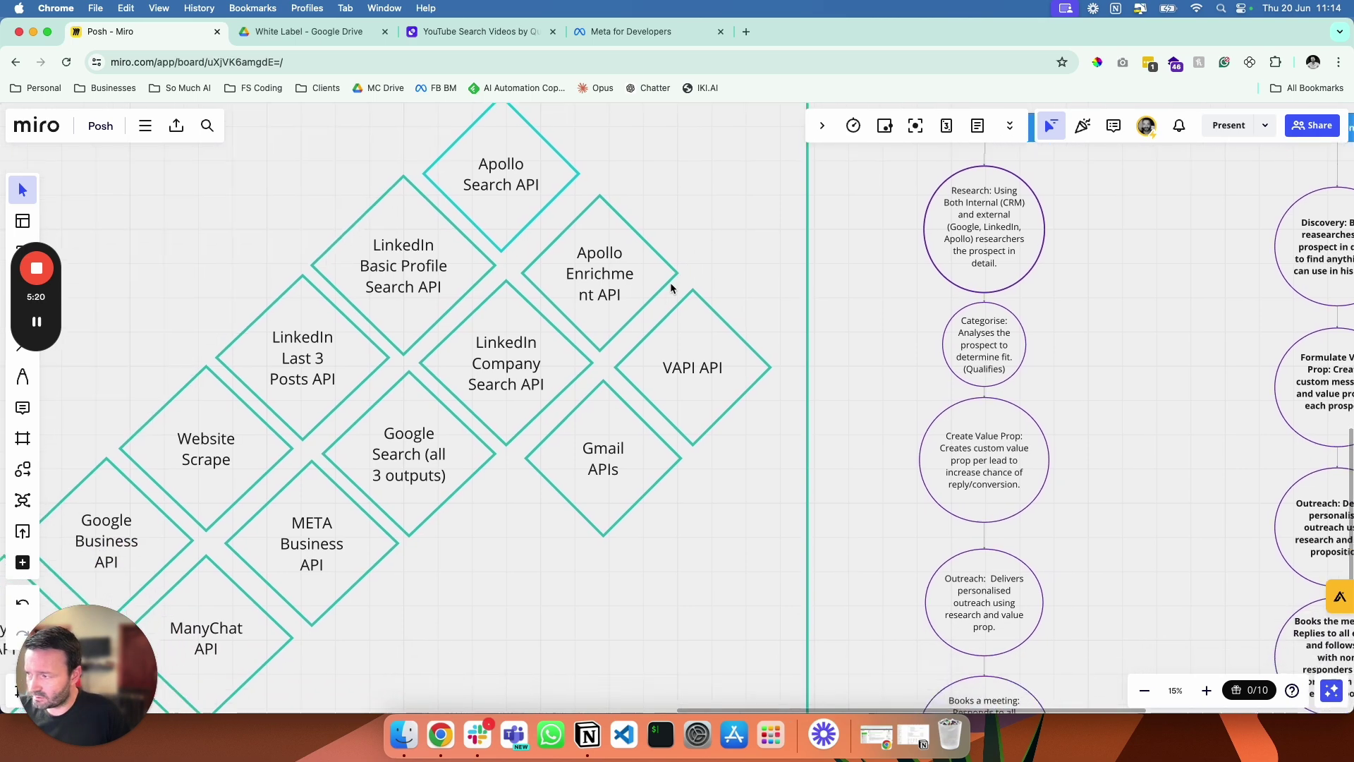
{"action": "scroll", "coordinate": [671, 288], "scroll_direction": "down", "scroll_amount": 3}
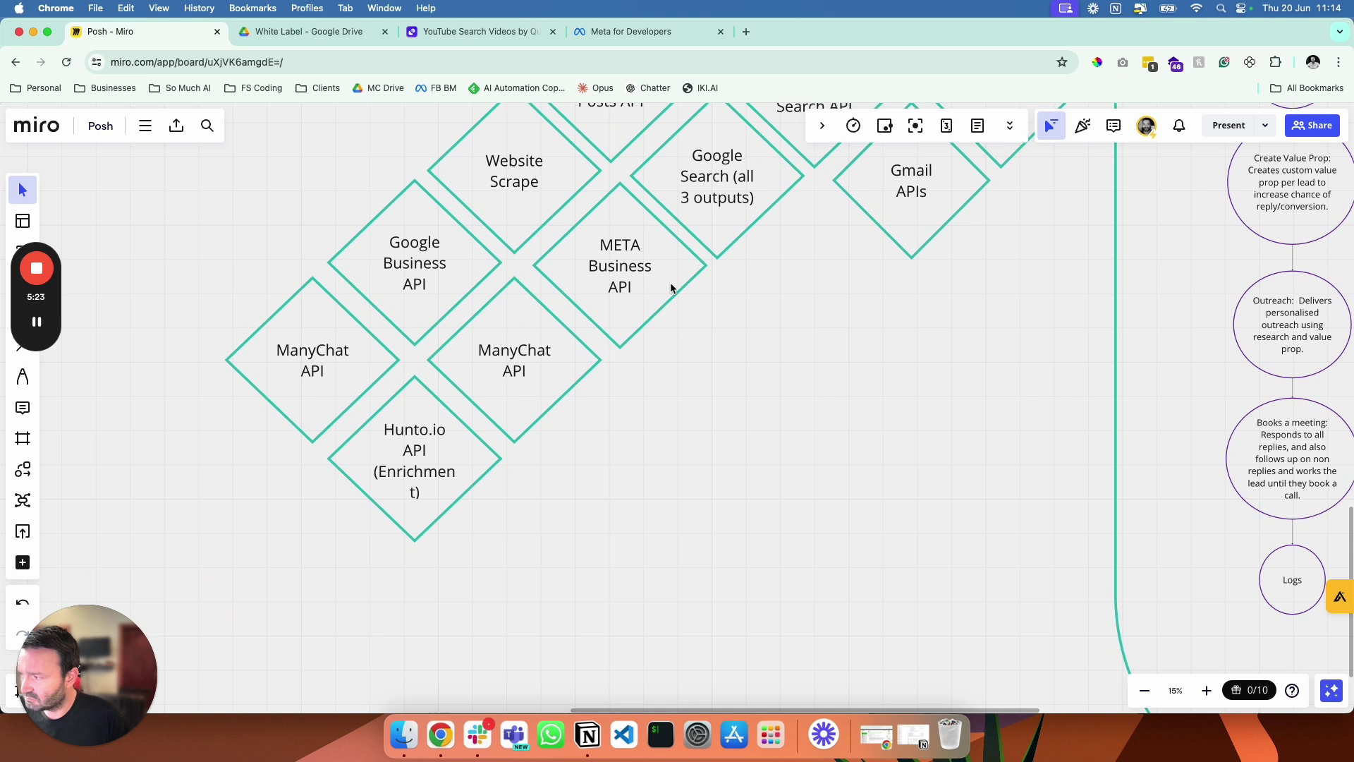
{"action": "left_click", "coordinate": [446, 421]}
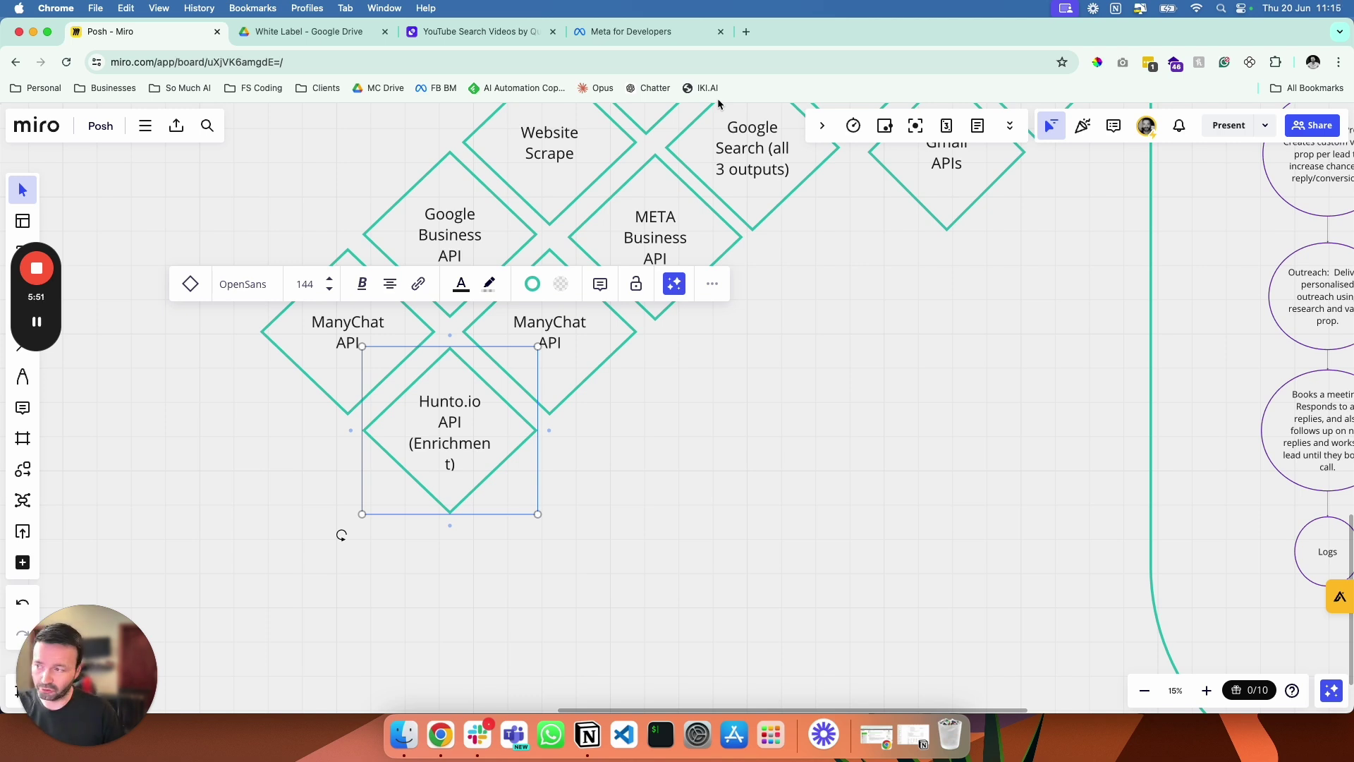
{"action": "left_click", "coordinate": [815, 357]}
{"action": "scroll", "coordinate": [815, 356], "scroll_direction": "right", "scroll_amount": 15}
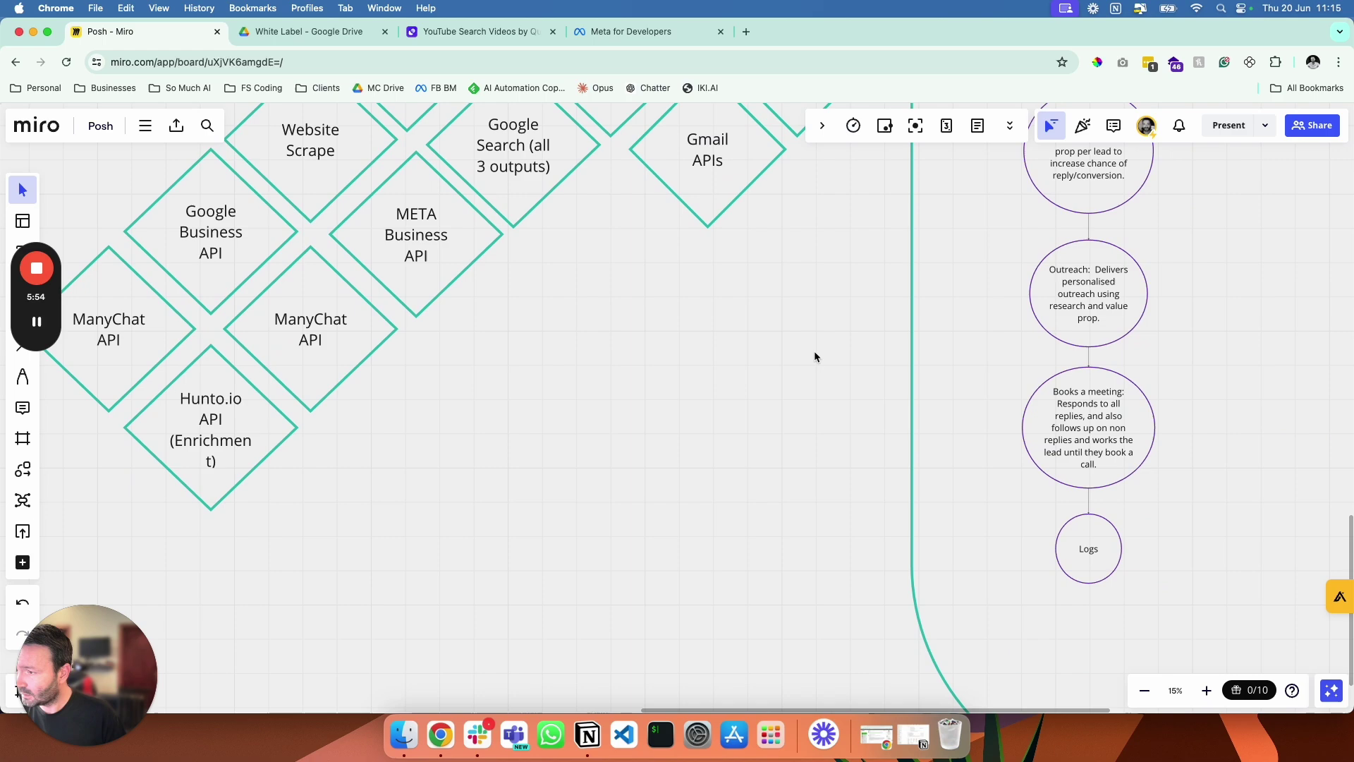
{"action": "scroll", "coordinate": [815, 356], "scroll_direction": "up", "scroll_amount": 5}
{"action": "scroll", "coordinate": [814, 356], "scroll_direction": "right", "scroll_amount": 3}
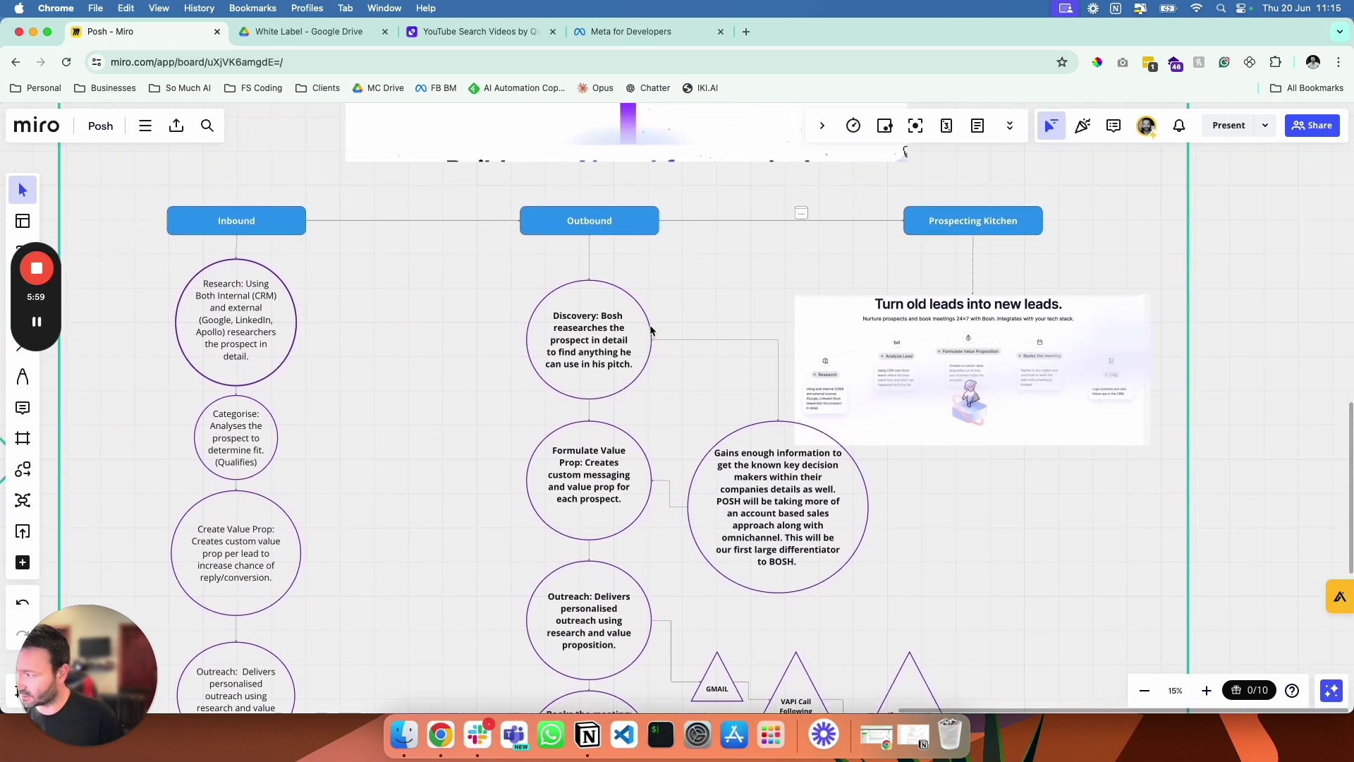
{"action": "scroll", "coordinate": [650, 329], "scroll_direction": "up", "scroll_amount": 5}
{"action": "scroll", "coordinate": [650, 329], "scroll_direction": "down", "scroll_amount": 5}
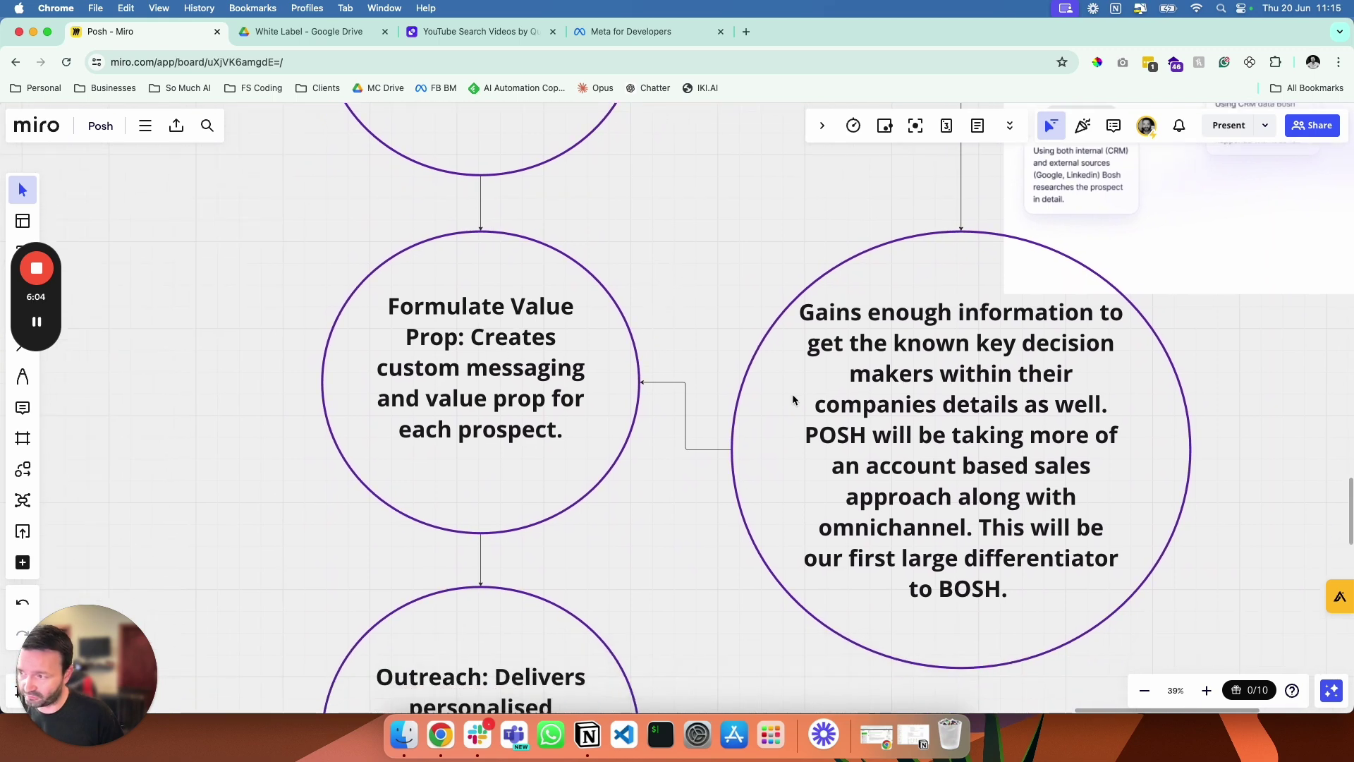
{"action": "scroll", "coordinate": [792, 394], "scroll_direction": "right", "scroll_amount": 3}
{"action": "scroll", "coordinate": [793, 393], "scroll_direction": "right", "scroll_amount": 3}
{"action": "scroll", "coordinate": [792, 393], "scroll_direction": "up", "scroll_amount": 1}
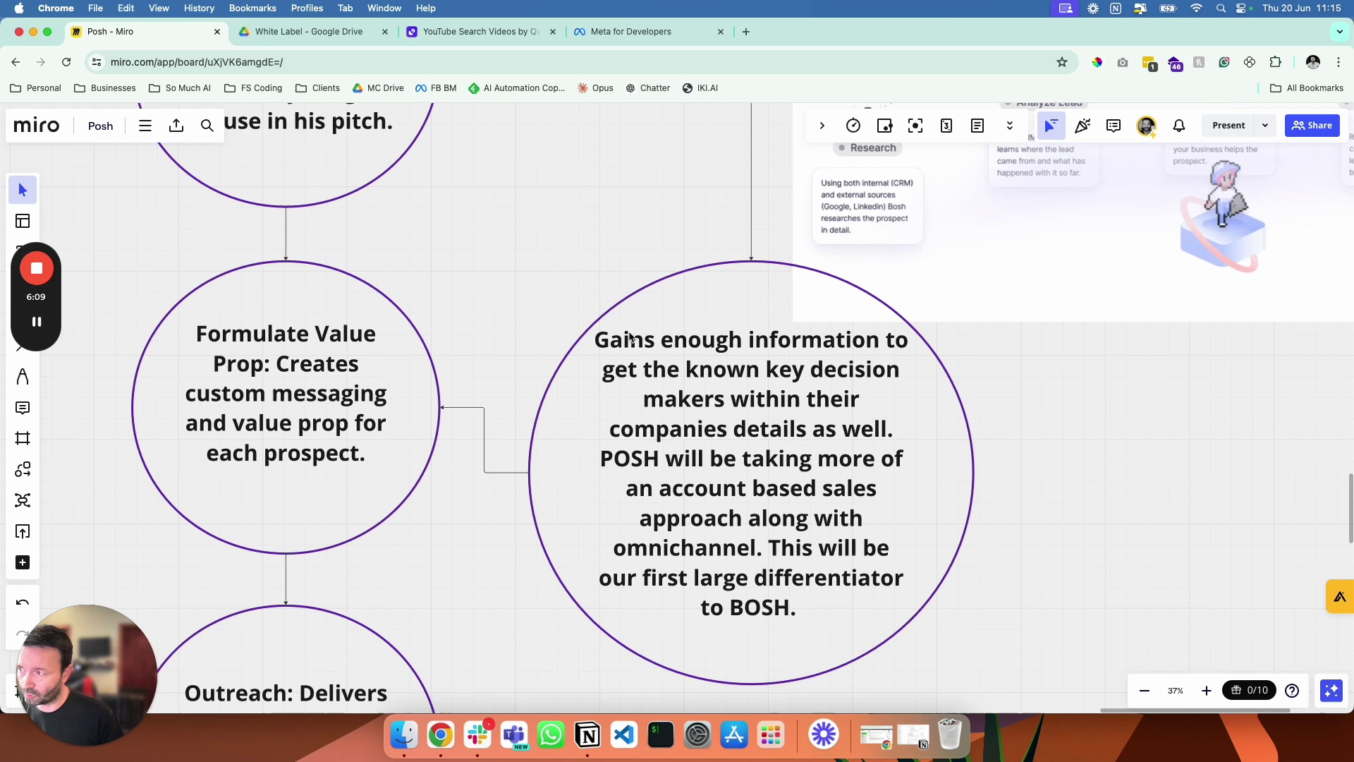
{"action": "scroll", "coordinate": [631, 337], "scroll_direction": "down", "scroll_amount": 5}
{"action": "scroll", "coordinate": [629, 336], "scroll_direction": "right", "scroll_amount": 2}
{"action": "scroll", "coordinate": [629, 336], "scroll_direction": "right", "scroll_amount": 1}
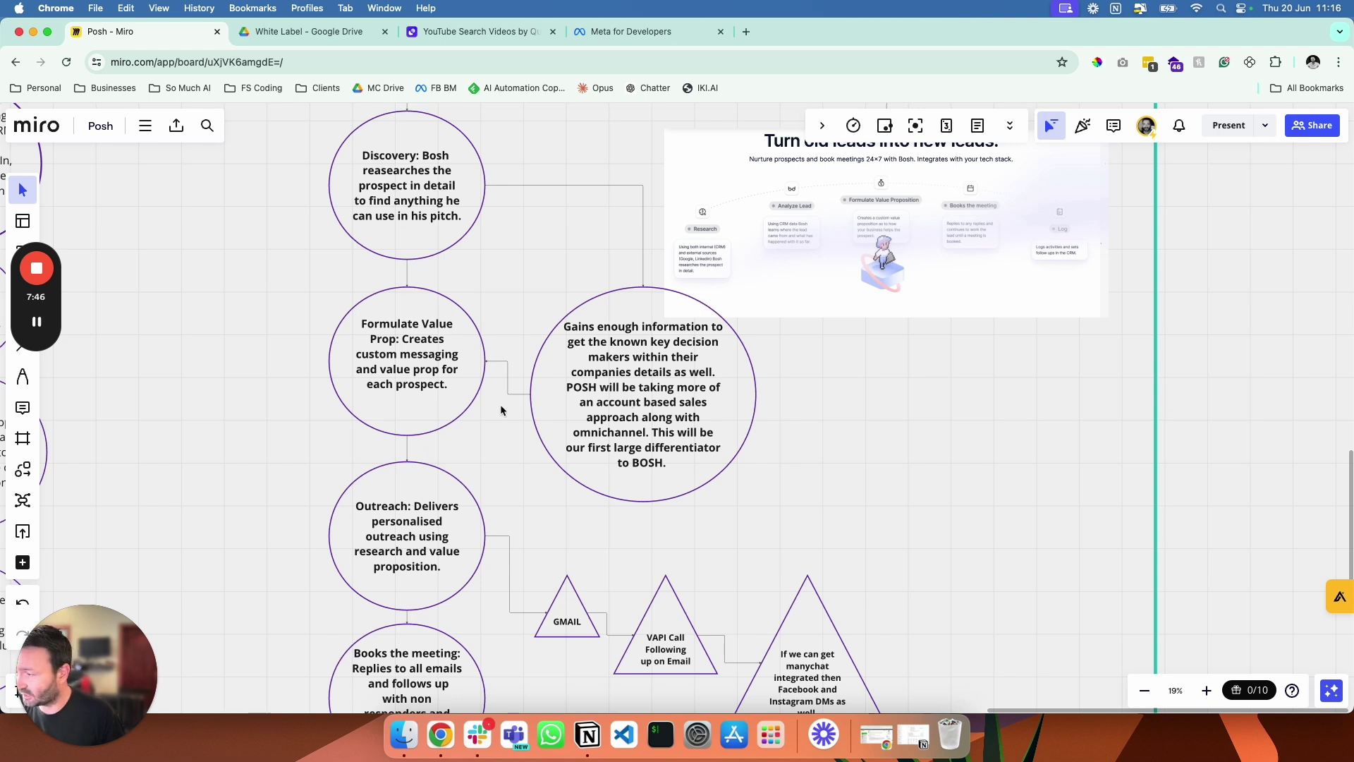
{"action": "scroll", "coordinate": [471, 419], "scroll_direction": "down", "scroll_amount": 3}
{"action": "scroll", "coordinate": [471, 419], "scroll_direction": "left", "scroll_amount": 2}
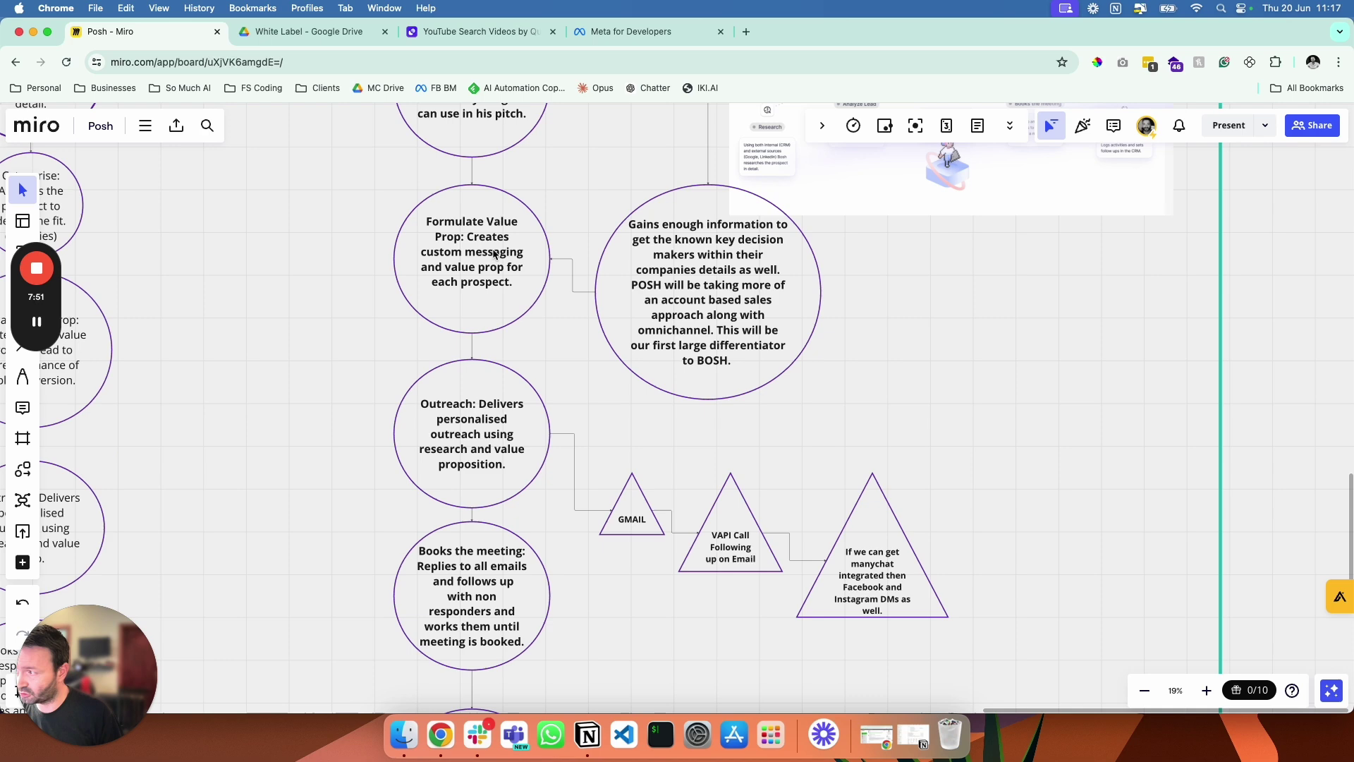
{"action": "scroll", "coordinate": [664, 282], "scroll_direction": "up", "scroll_amount": 2}
{"action": "scroll", "coordinate": [664, 282], "scroll_direction": "left", "scroll_amount": 1}
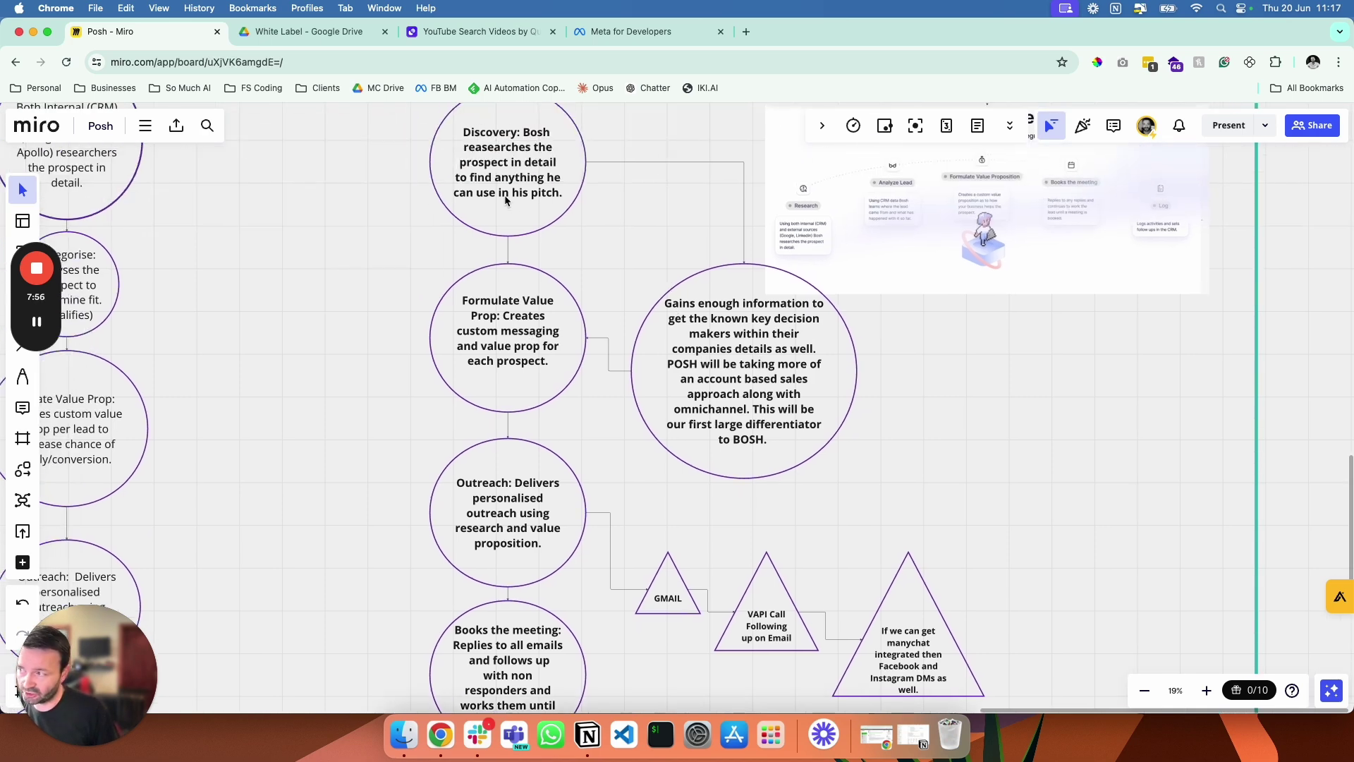
{"action": "scroll", "coordinate": [553, 295], "scroll_direction": "down", "scroll_amount": 3}
{"action": "scroll", "coordinate": [554, 295], "scroll_direction": "right", "scroll_amount": 1}
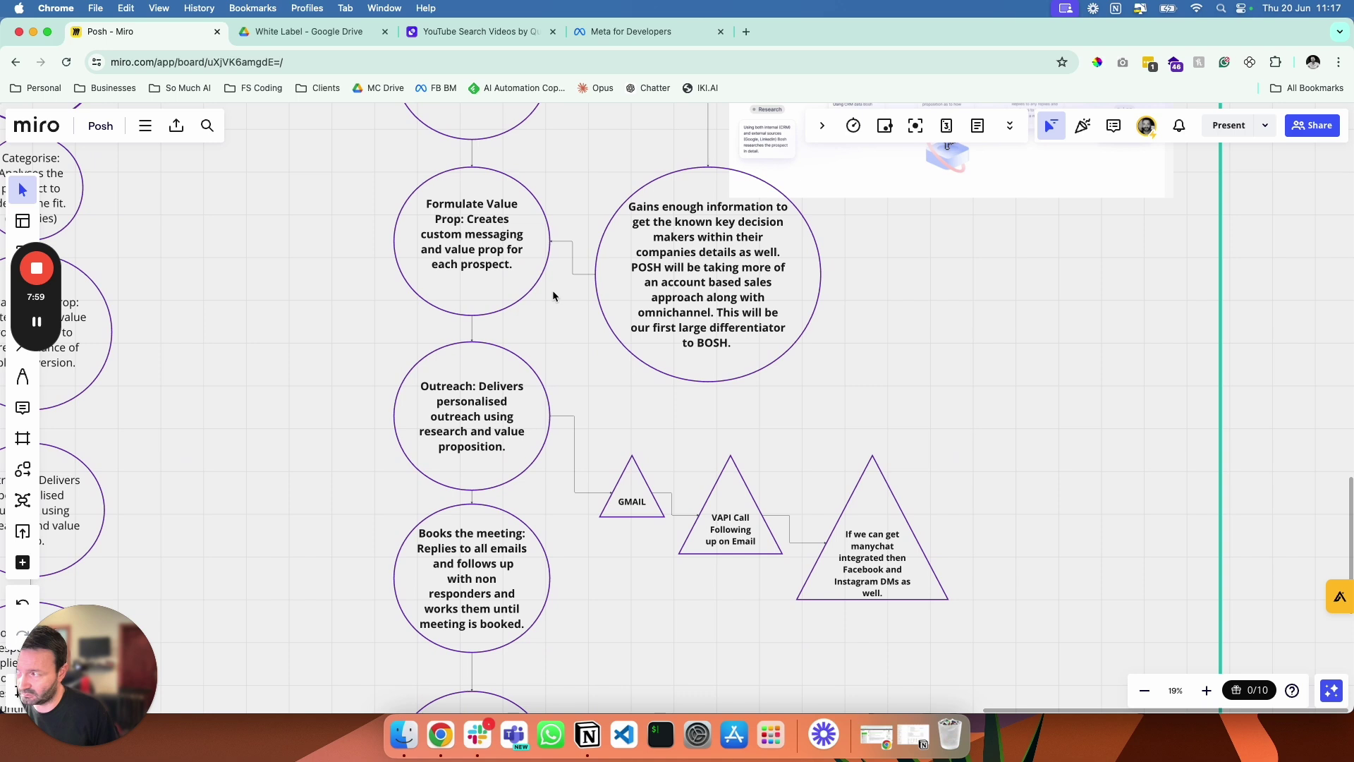
{"action": "scroll", "coordinate": [502, 282], "scroll_direction": "up", "scroll_amount": 1}
{"action": "scroll", "coordinate": [502, 282], "scroll_direction": "left", "scroll_amount": 1}
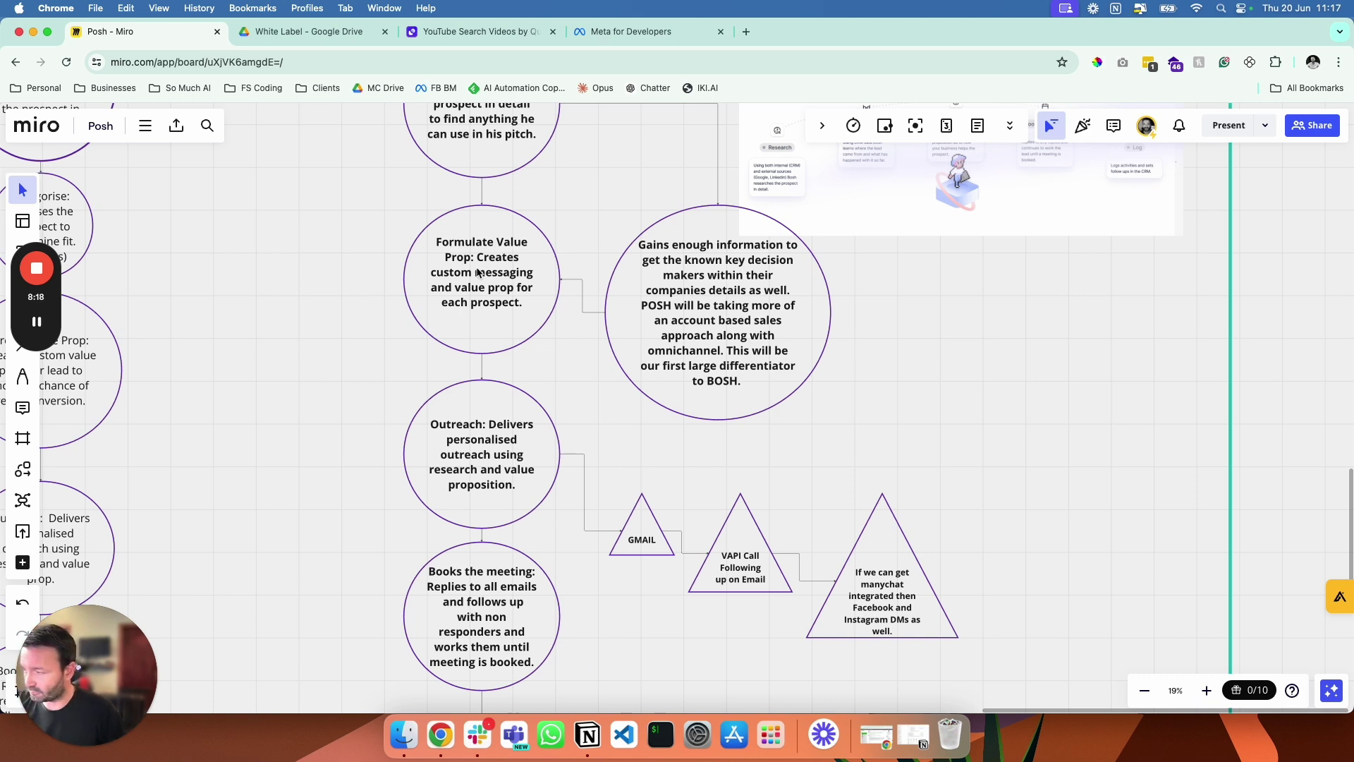
{"action": "scroll", "coordinate": [477, 273], "scroll_direction": "down", "scroll_amount": 5}
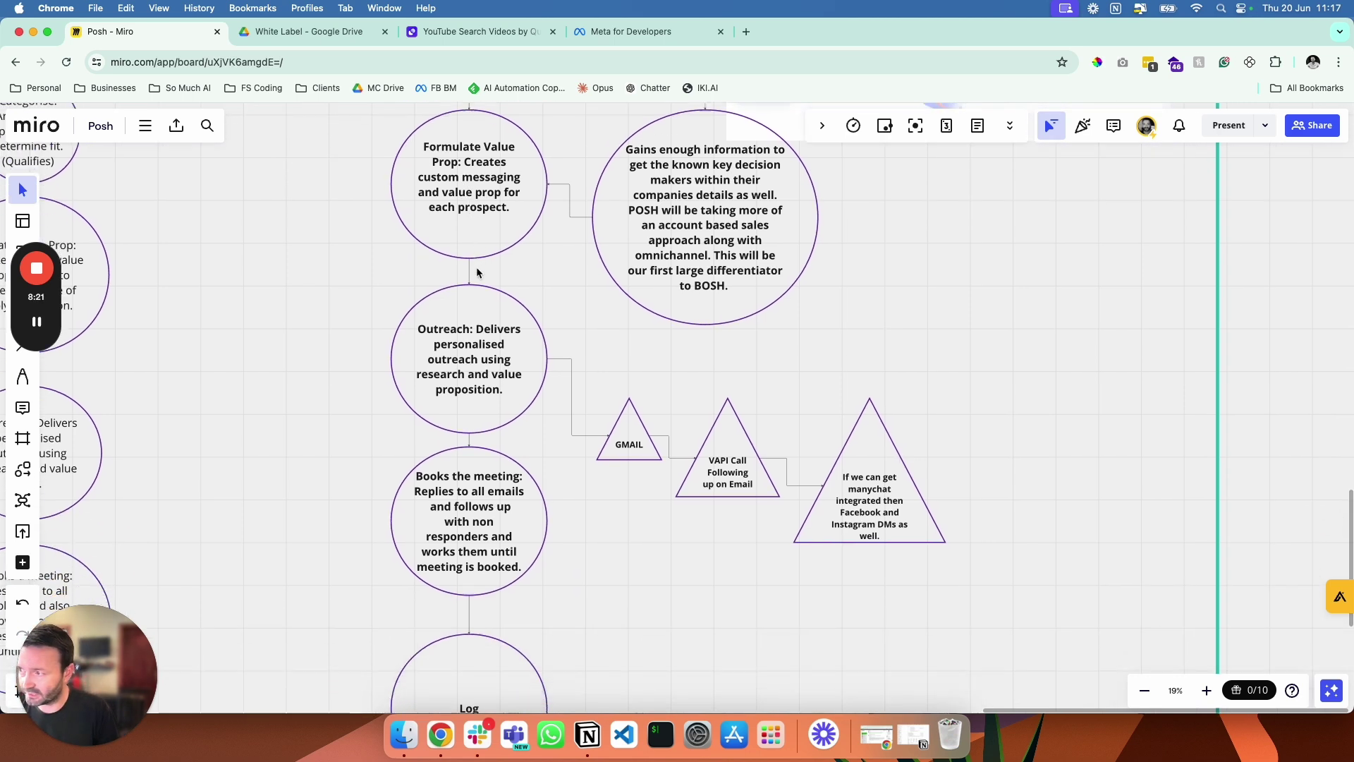
{"action": "scroll", "coordinate": [476, 273], "scroll_direction": "down", "scroll_amount": 2}
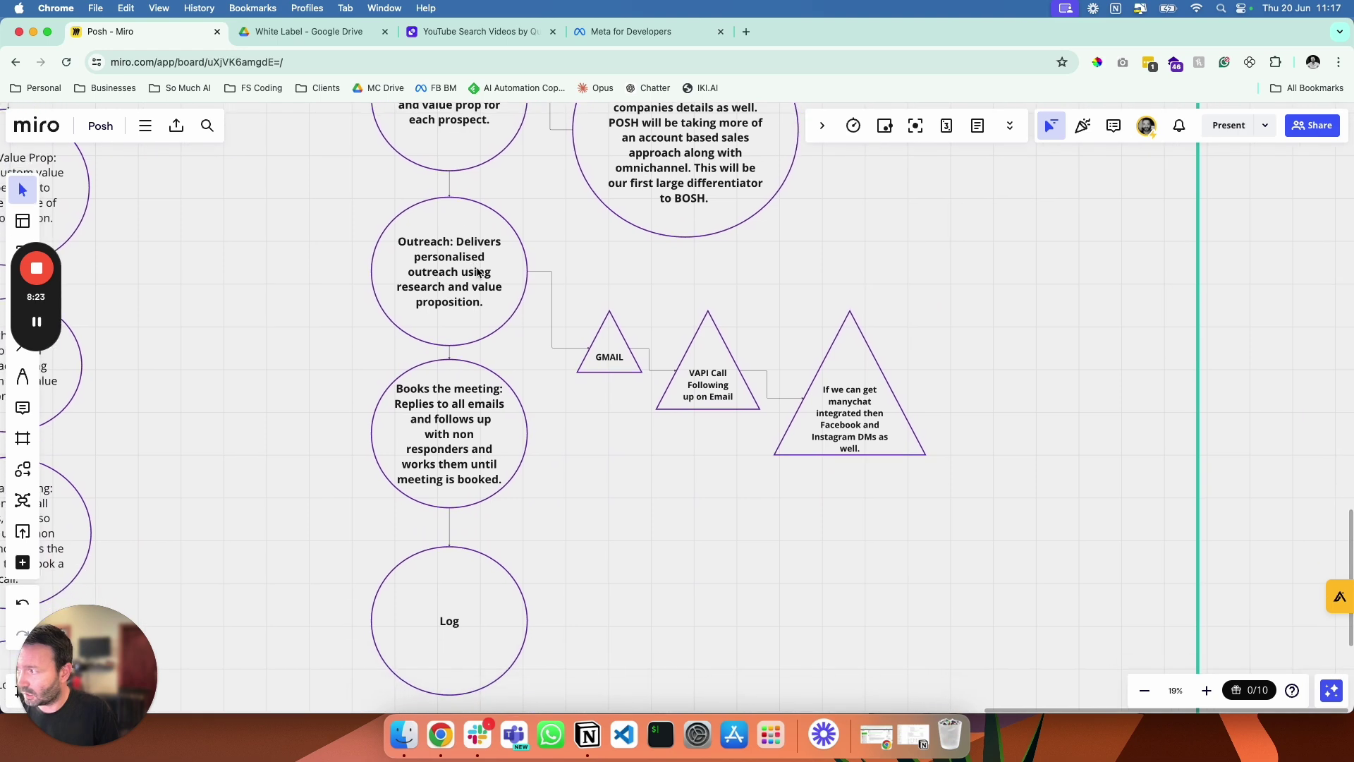
{"action": "scroll", "coordinate": [459, 273], "scroll_direction": "up", "scroll_amount": 3}
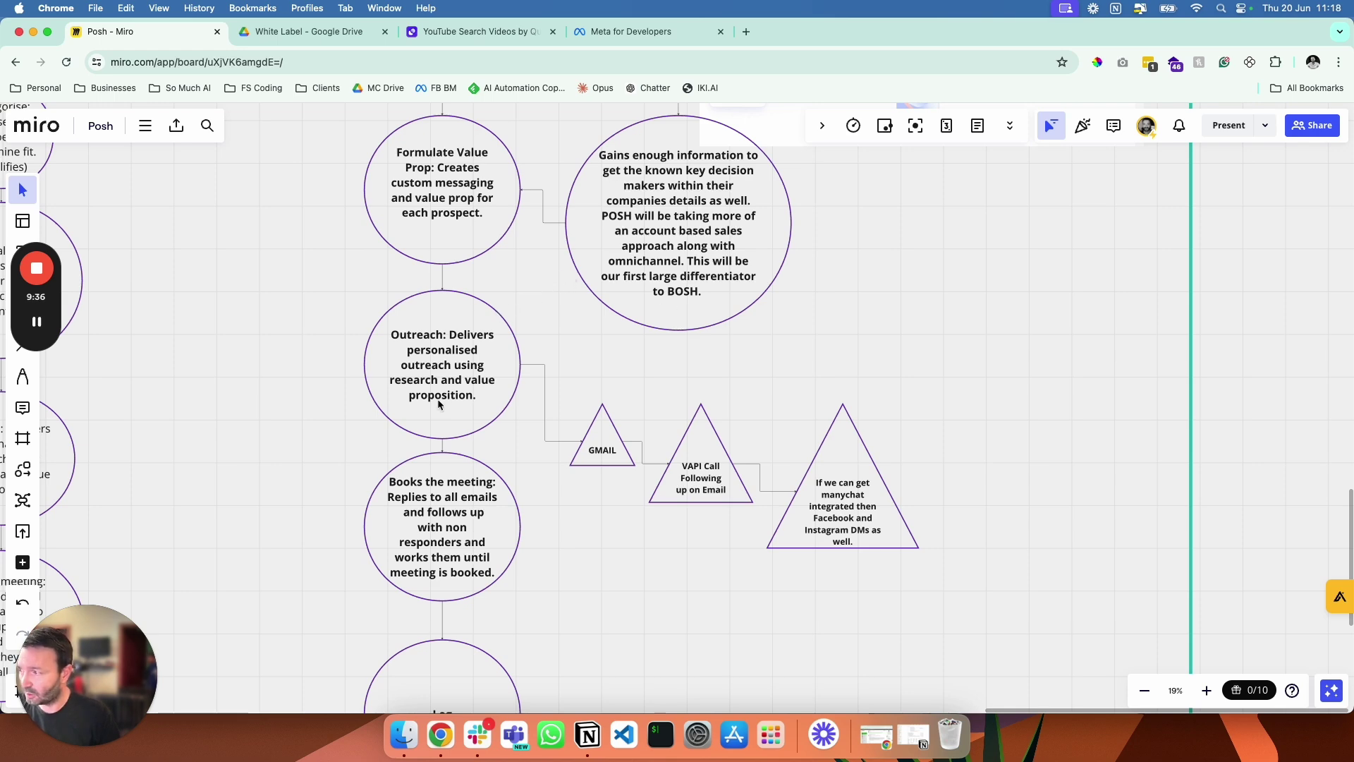
{"action": "scroll", "coordinate": [440, 404], "scroll_direction": "down", "scroll_amount": 3}
{"action": "scroll", "coordinate": [437, 403], "scroll_direction": "down", "scroll_amount": 2}
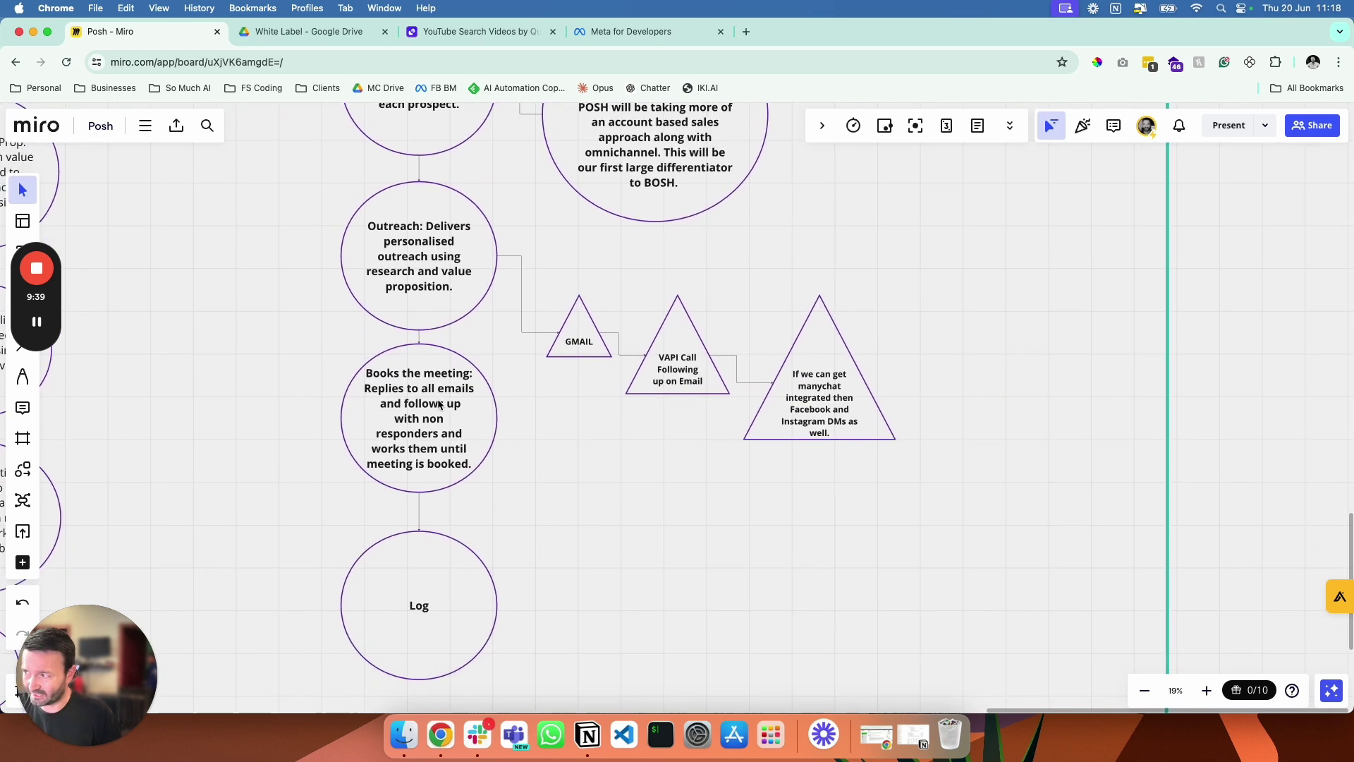
{"action": "scroll", "coordinate": [438, 403], "scroll_direction": "up", "scroll_amount": 2}
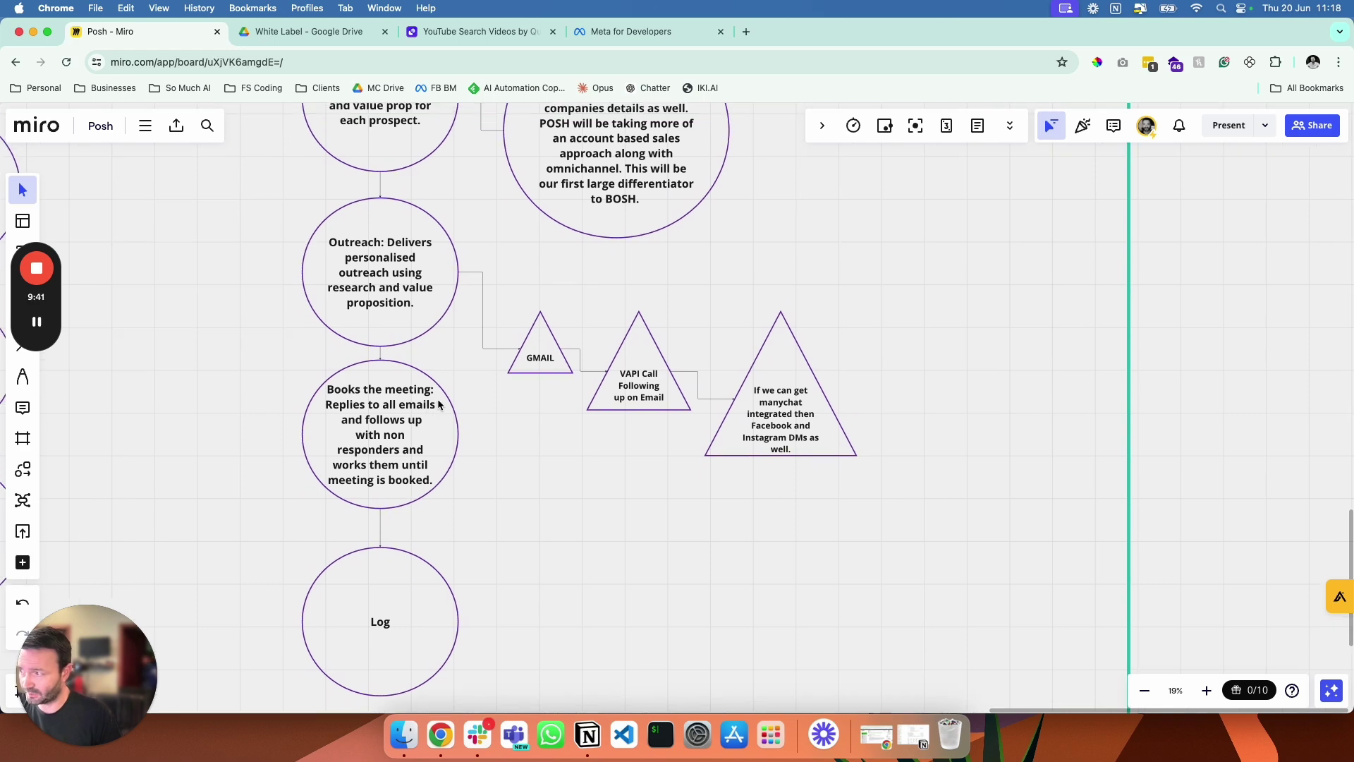
{"action": "scroll", "coordinate": [437, 399], "scroll_direction": "up", "scroll_amount": 2}
{"action": "scroll", "coordinate": [497, 320], "scroll_direction": "up", "scroll_amount": 5}
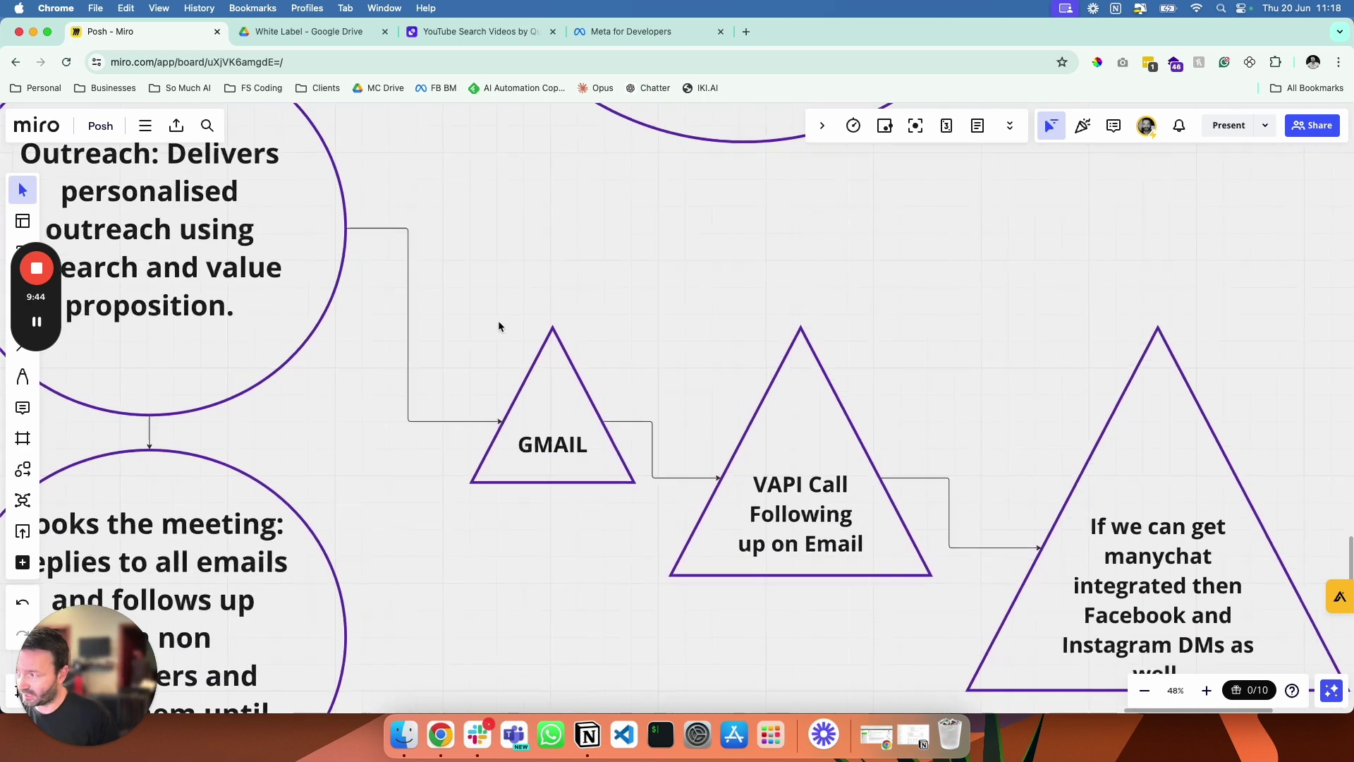
{"action": "scroll", "coordinate": [536, 402], "scroll_direction": "down", "scroll_amount": 2}
{"action": "scroll", "coordinate": [552, 438], "scroll_direction": "down", "scroll_amount": 3}
{"action": "scroll", "coordinate": [551, 439], "scroll_direction": "right", "scroll_amount": 4}
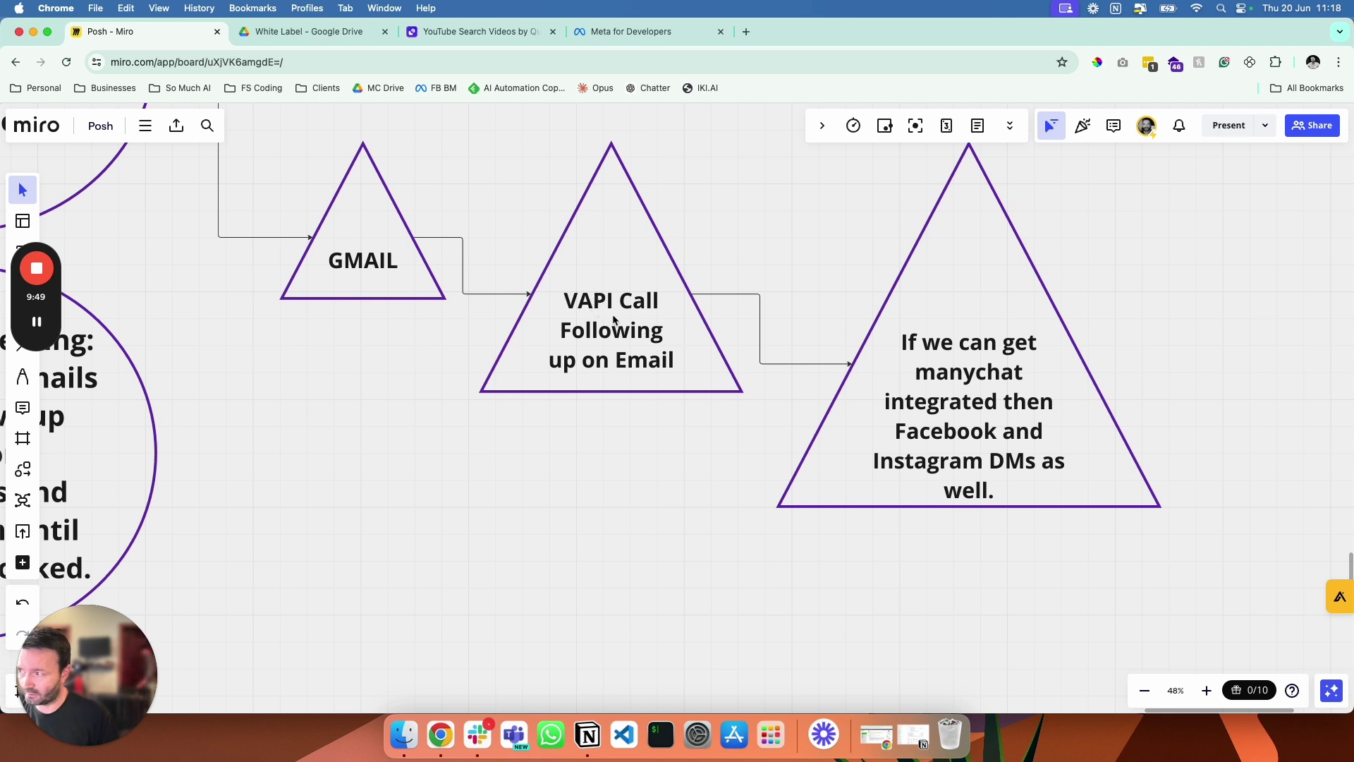
{"action": "scroll", "coordinate": [613, 320], "scroll_direction": "down", "scroll_amount": 2}
{"action": "scroll", "coordinate": [614, 320], "scroll_direction": "right", "scroll_amount": 5}
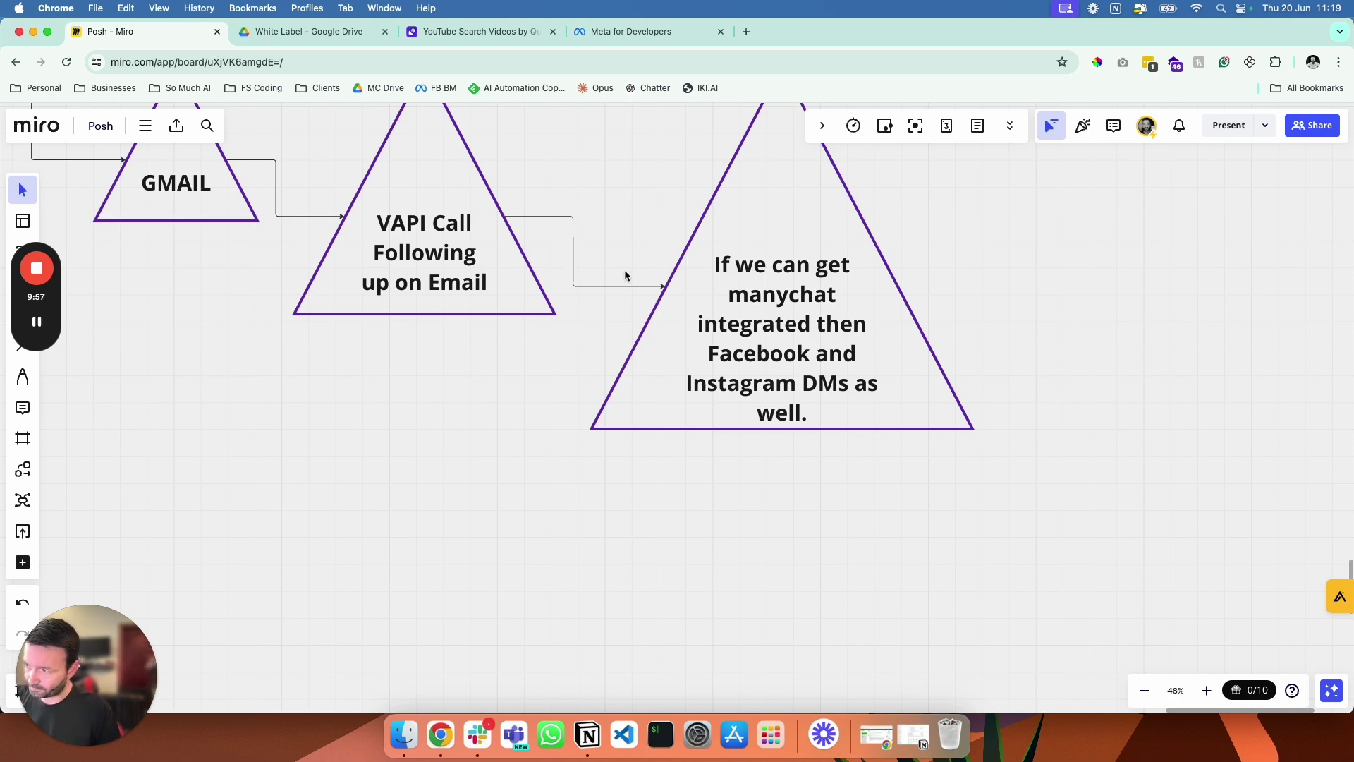
{"action": "scroll", "coordinate": [626, 275], "scroll_direction": "up", "scroll_amount": 10}
{"action": "scroll", "coordinate": [626, 275], "scroll_direction": "left", "scroll_amount": 3}
{"action": "scroll", "coordinate": [626, 275], "scroll_direction": "up", "scroll_amount": 7}
{"action": "scroll", "coordinate": [625, 275], "scroll_direction": "left", "scroll_amount": 4}
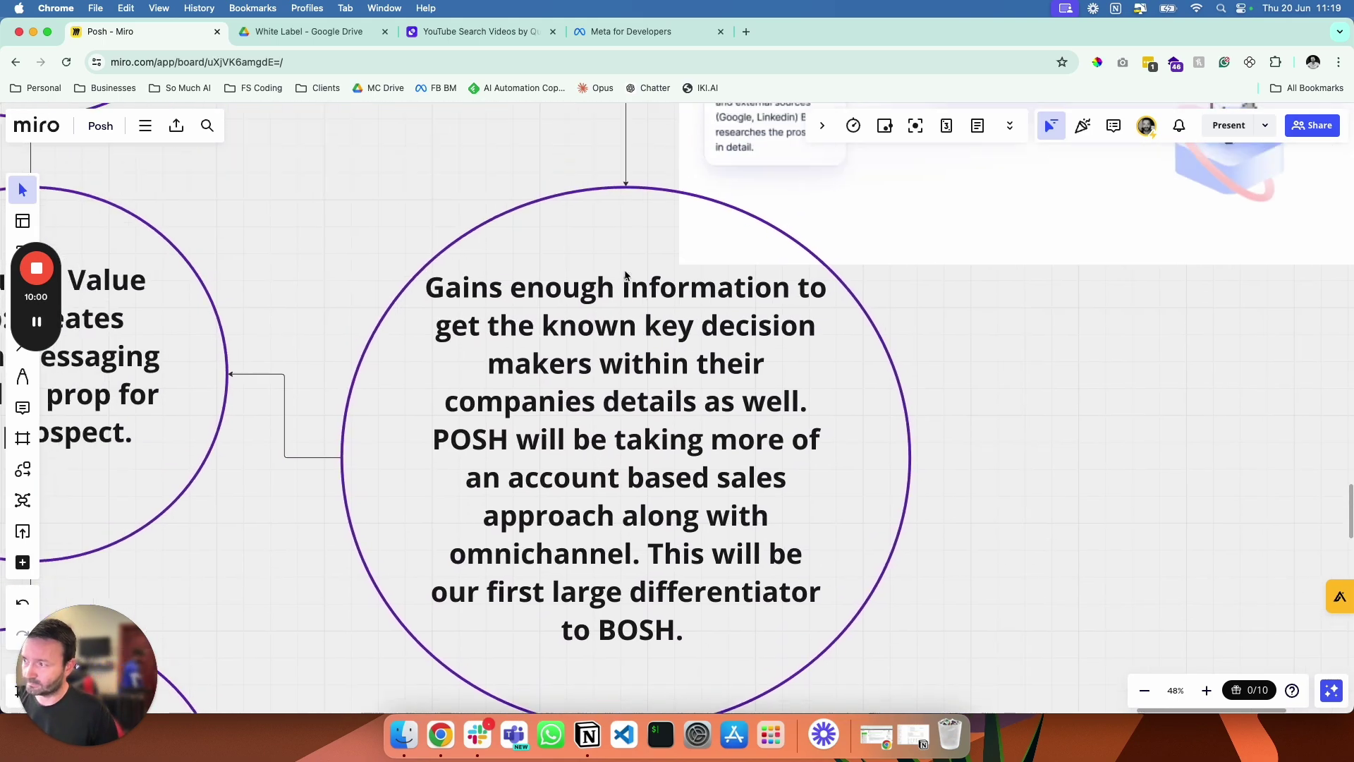
{"action": "scroll", "coordinate": [624, 275], "scroll_direction": "down", "scroll_amount": 20}
{"action": "scroll", "coordinate": [624, 275], "scroll_direction": "left", "scroll_amount": 4}
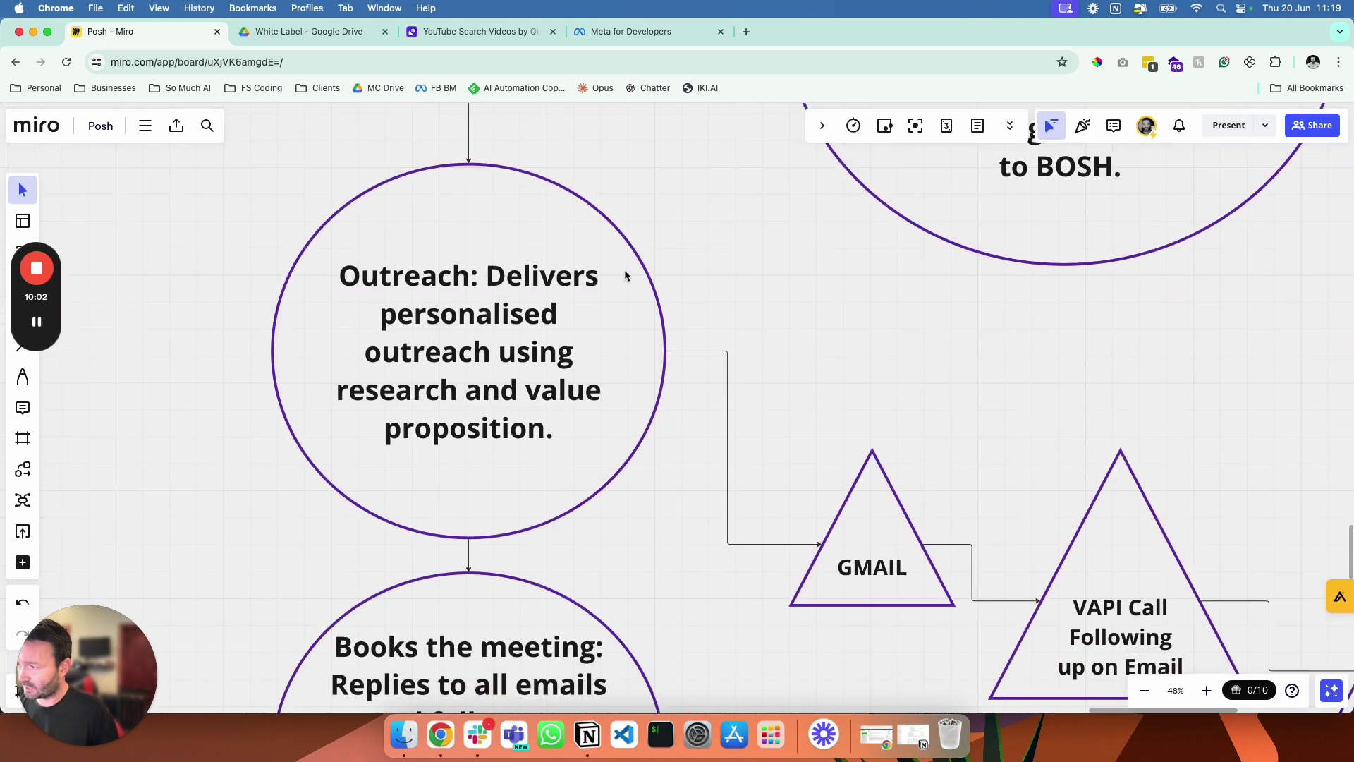
{"action": "scroll", "coordinate": [624, 275], "scroll_direction": "up", "scroll_amount": 2}
{"action": "scroll", "coordinate": [625, 275], "scroll_direction": "left", "scroll_amount": 1}
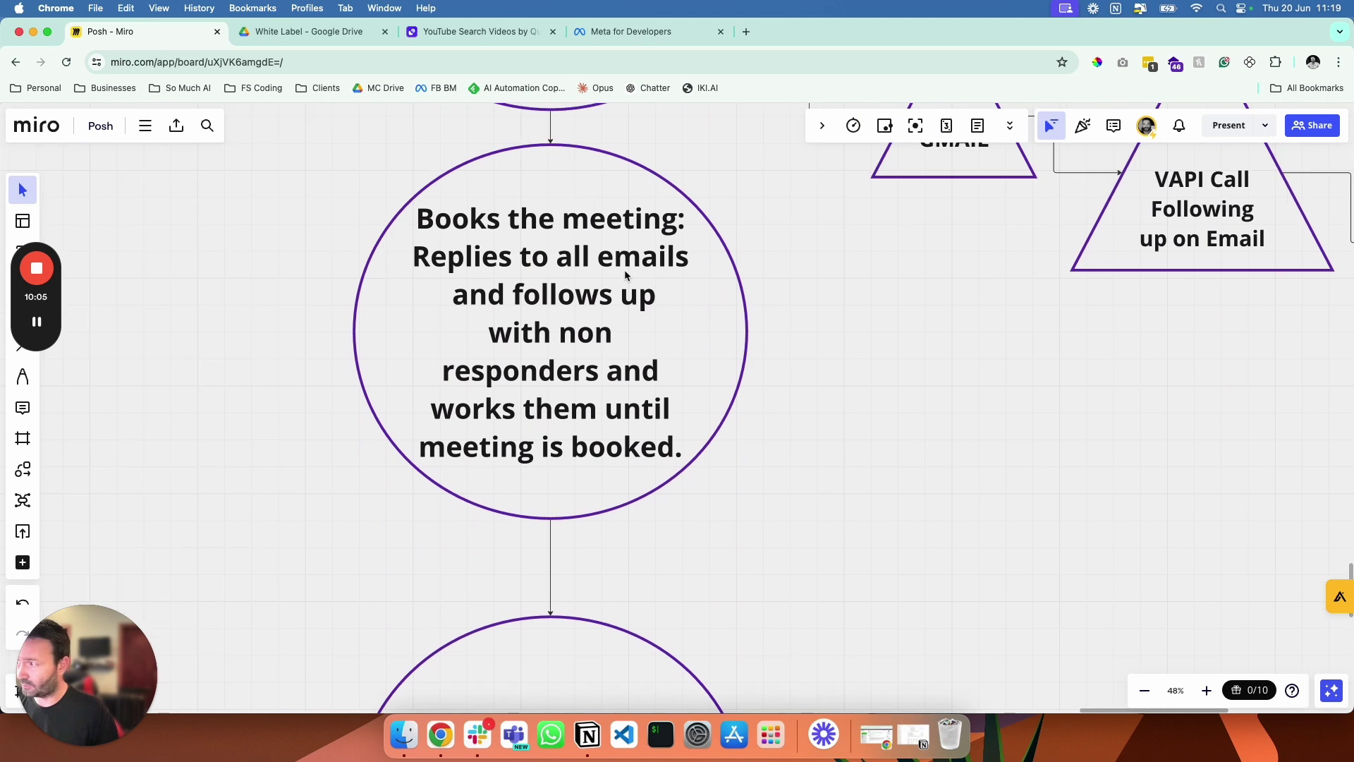
{"action": "scroll", "coordinate": [625, 275], "scroll_direction": "down", "scroll_amount": 5}
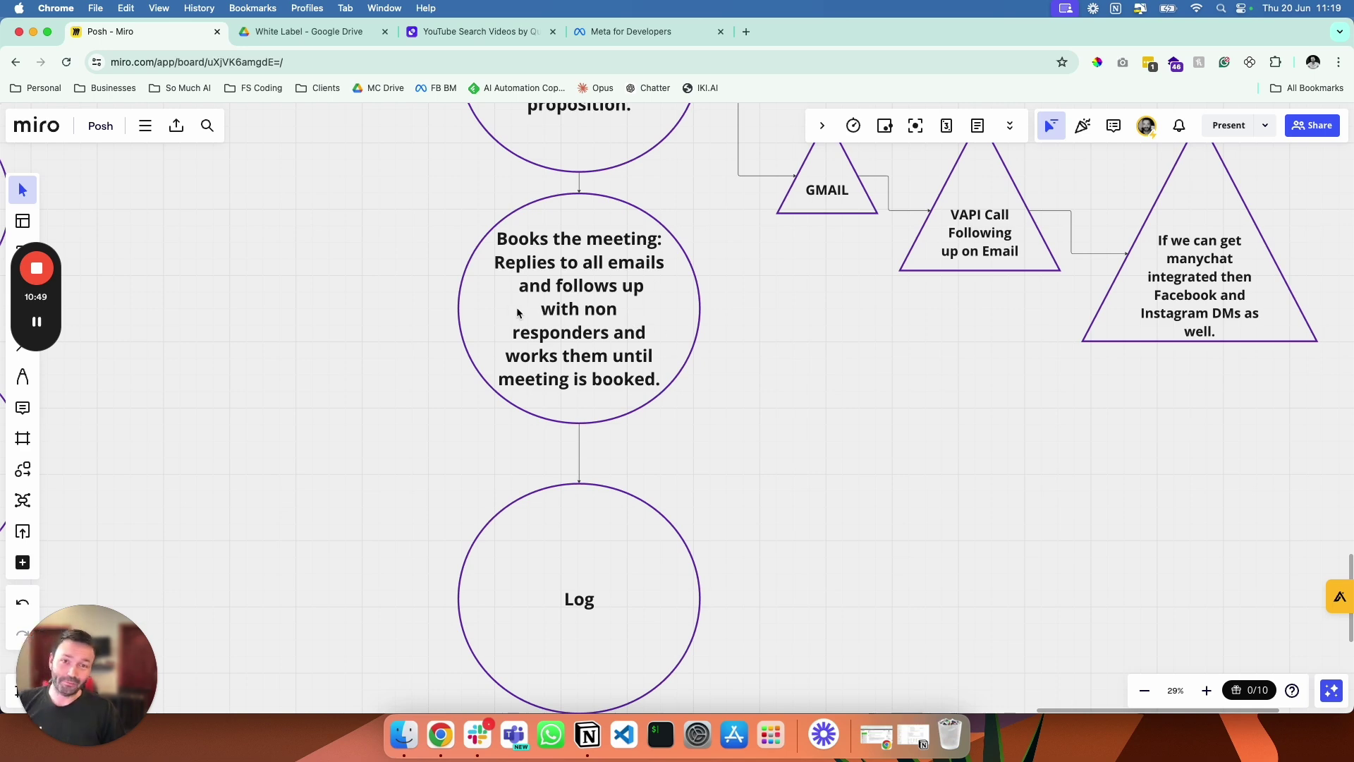
Select the large POSH frame behind the flow and pan around the board to survey it.
{"action": "left_click", "coordinate": [371, 361]}
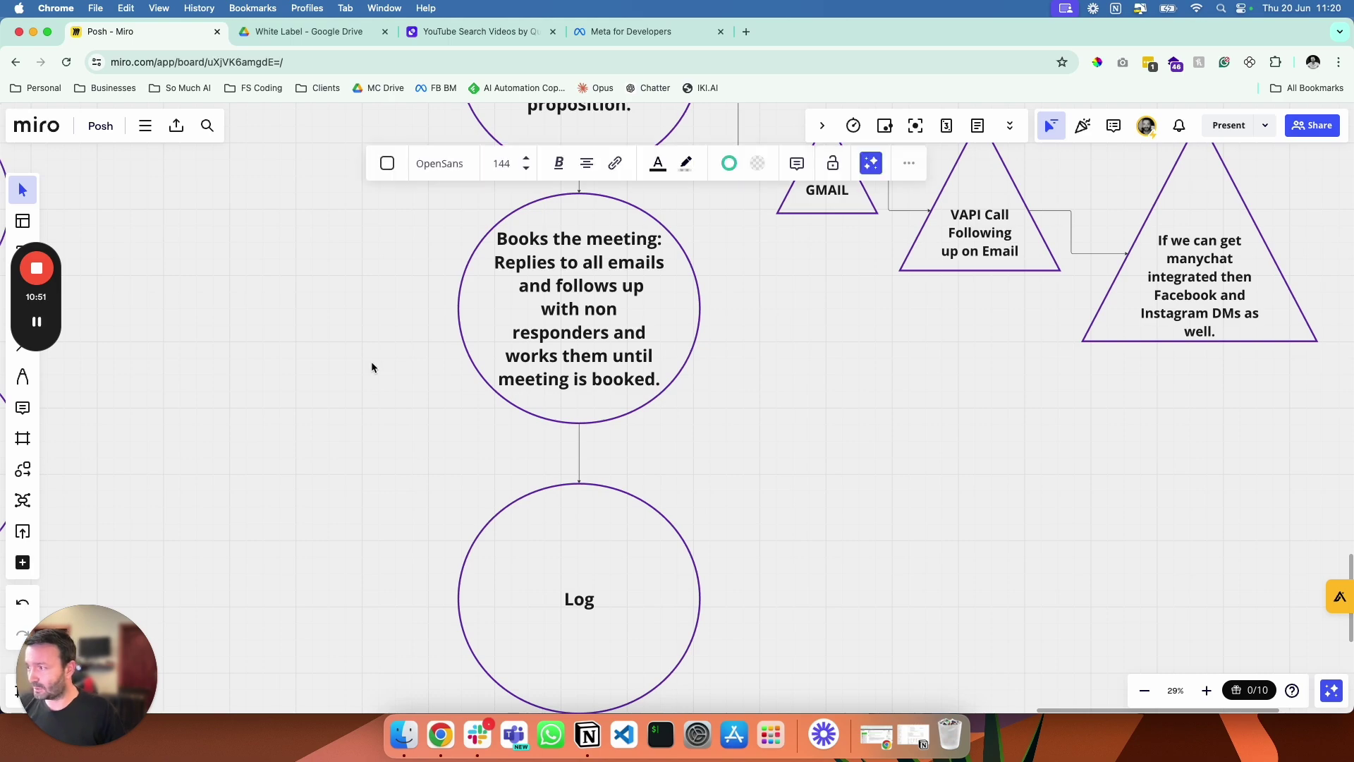
{"action": "scroll", "coordinate": [371, 361], "scroll_direction": "down", "scroll_amount": 5}
{"action": "scroll", "coordinate": [371, 361], "scroll_direction": "left", "scroll_amount": 7}
{"action": "scroll", "coordinate": [371, 361], "scroll_direction": "up", "scroll_amount": 4}
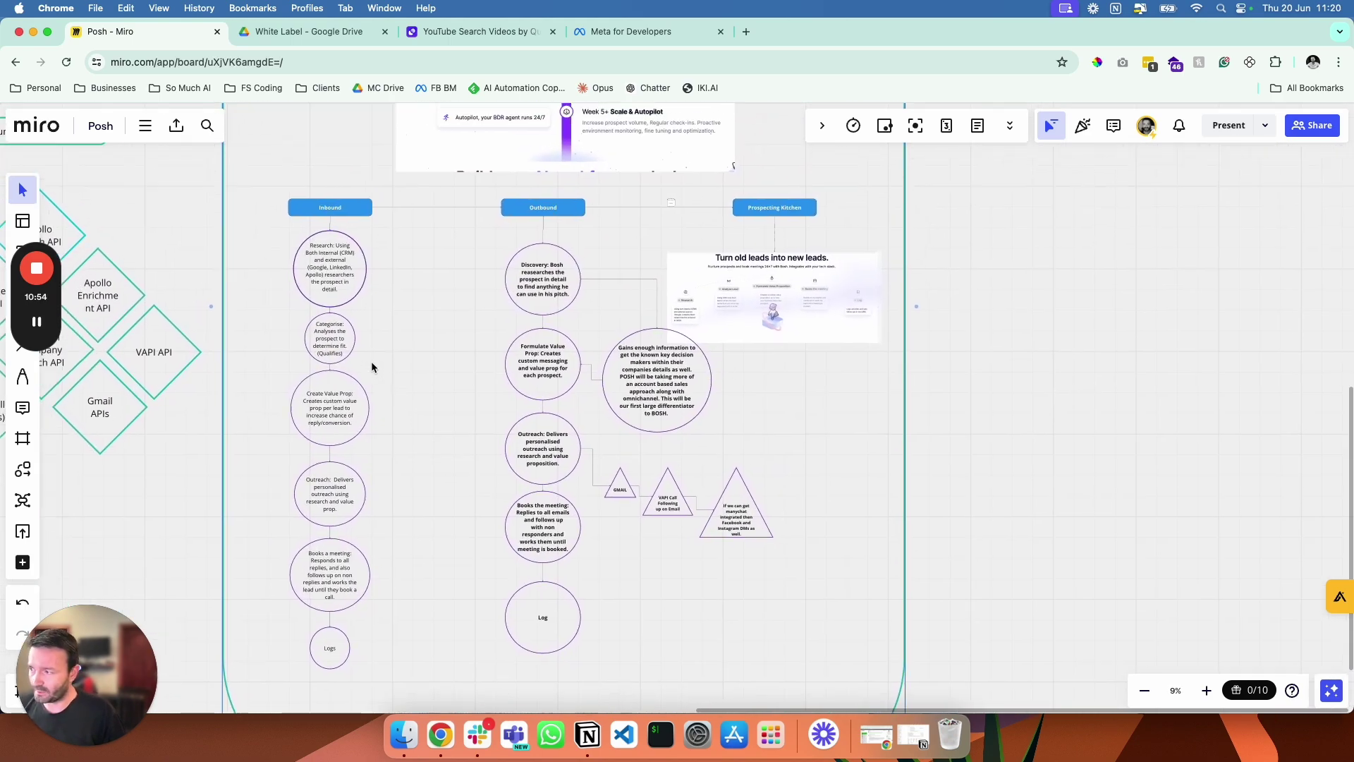
{"action": "scroll", "coordinate": [372, 366], "scroll_direction": "down", "scroll_amount": 4}
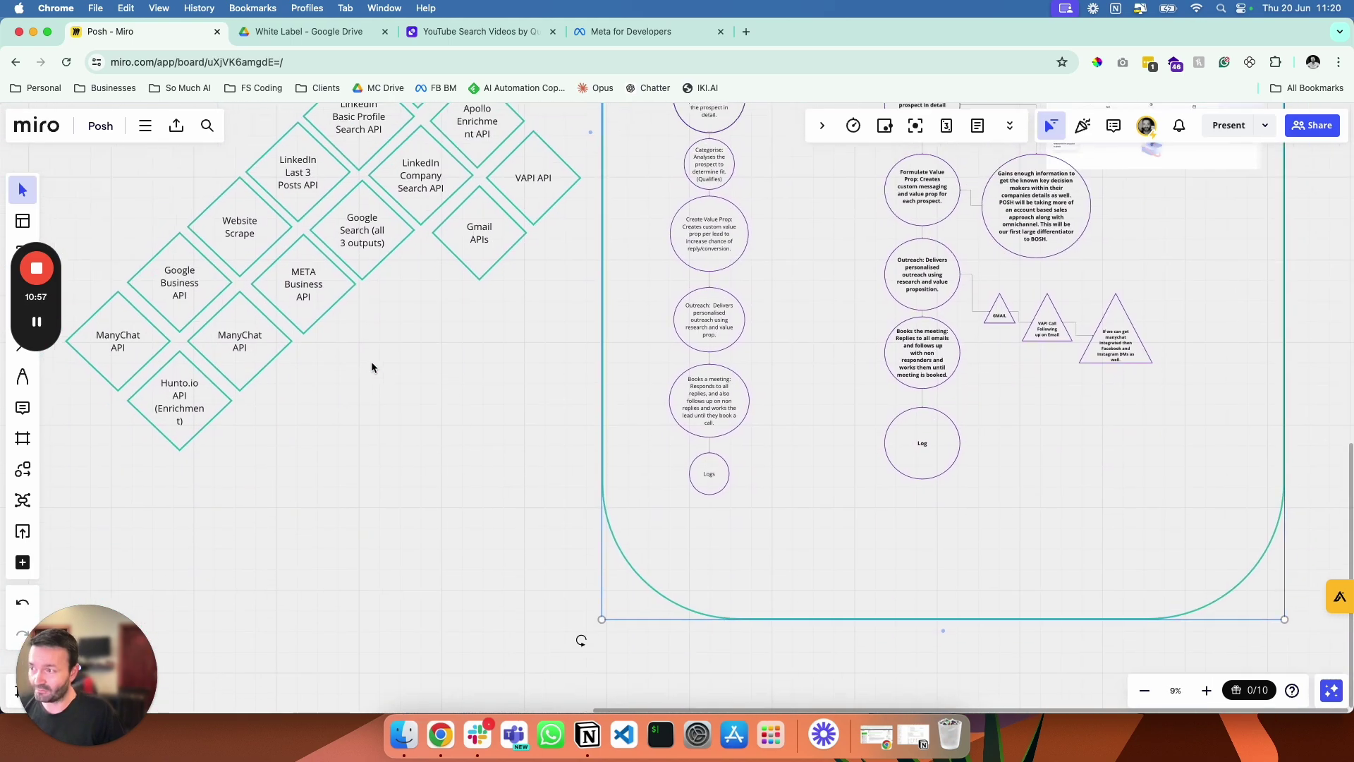
{"action": "scroll", "coordinate": [371, 366], "scroll_direction": "up", "scroll_amount": 8}
{"action": "scroll", "coordinate": [372, 366], "scroll_direction": "right", "scroll_amount": 4}
{"action": "scroll", "coordinate": [372, 366], "scroll_direction": "left", "scroll_amount": 3}
{"action": "scroll", "coordinate": [372, 366], "scroll_direction": "down", "scroll_amount": 4}
{"action": "scroll", "coordinate": [372, 366], "scroll_direction": "right", "scroll_amount": 3}
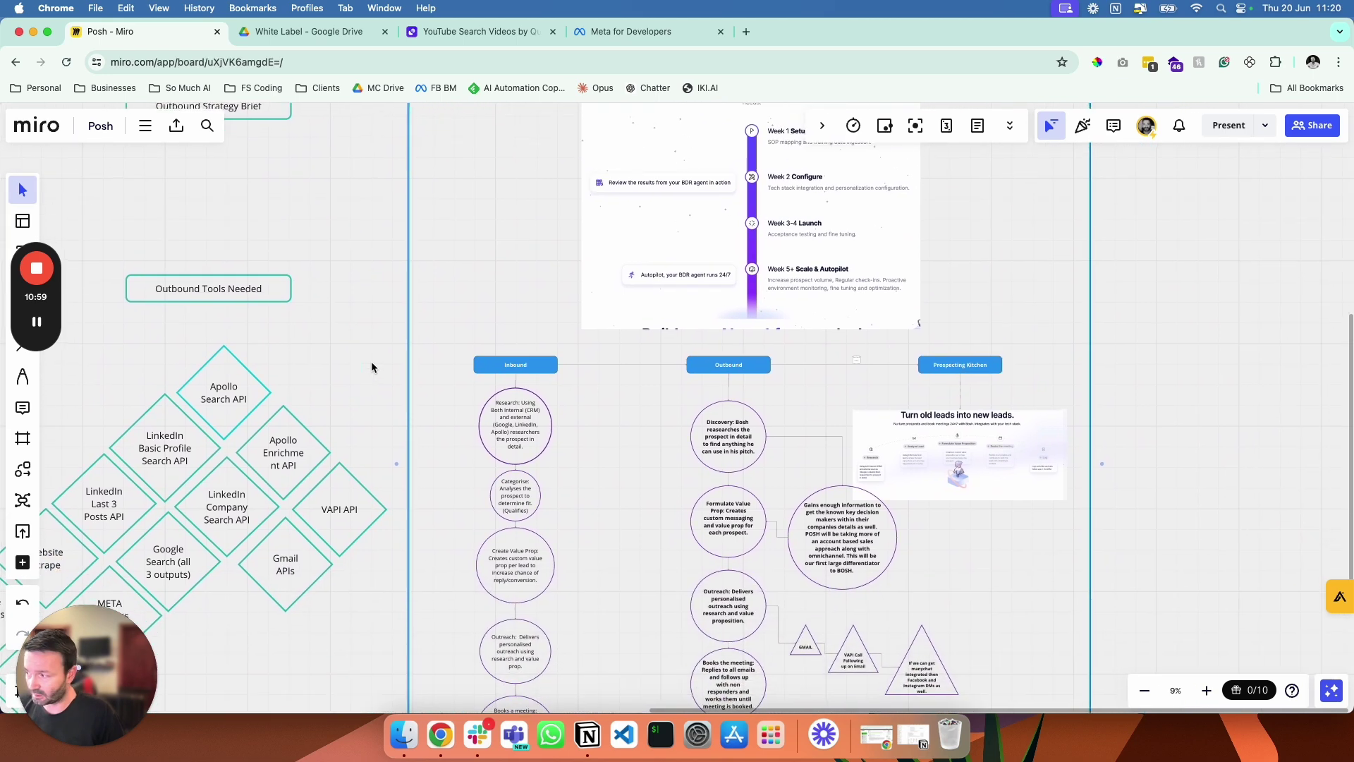
{"action": "scroll", "coordinate": [371, 366], "scroll_direction": "up", "scroll_amount": 9}
{"action": "scroll", "coordinate": [372, 366], "scroll_direction": "left", "scroll_amount": 6}
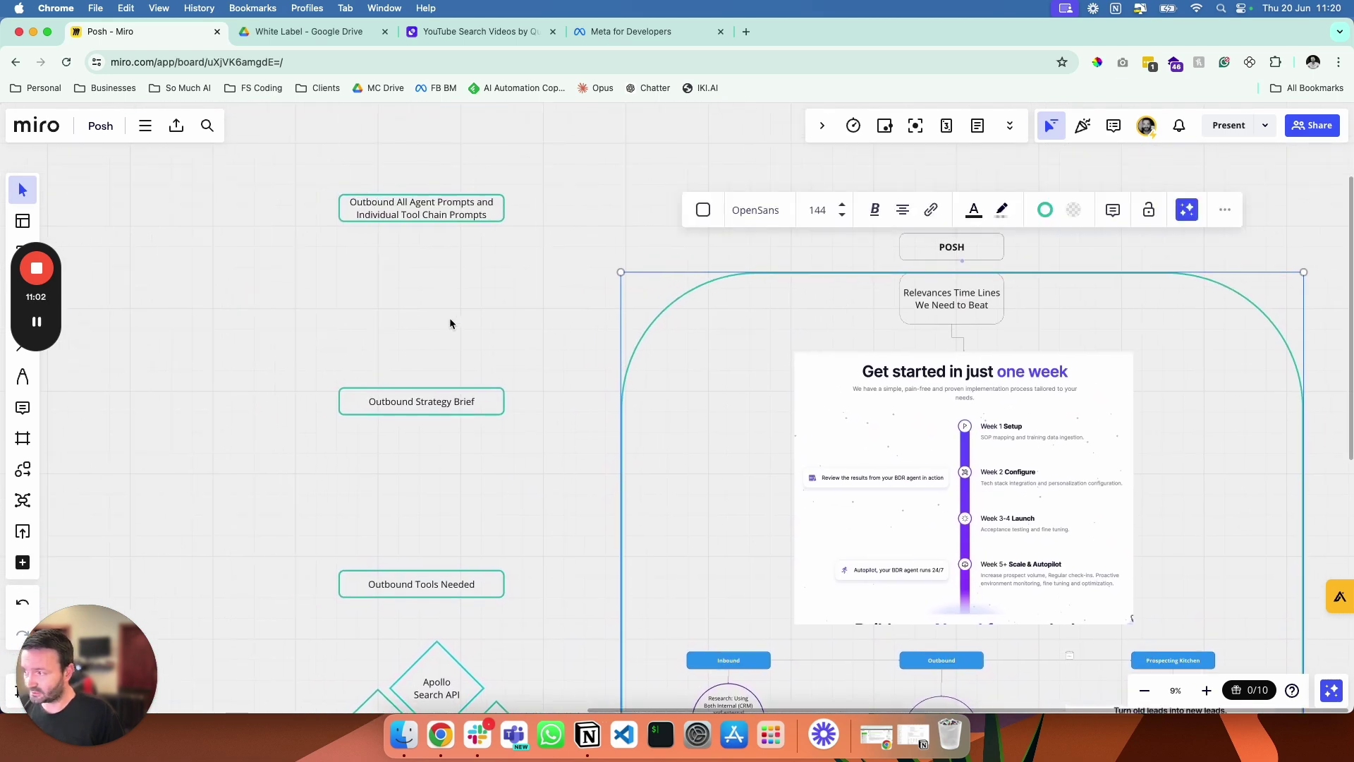
Deselect the frame and zoom in on the 'Outbound All Knowledge Needed From Client' heading box.
{"action": "left_click", "coordinate": [496, 439]}
{"action": "scroll", "coordinate": [458, 451], "scroll_direction": "up", "scroll_amount": 5}
{"action": "scroll", "coordinate": [458, 451], "scroll_direction": "up", "scroll_amount": 5}
{"action": "scroll", "coordinate": [459, 451], "scroll_direction": "left", "scroll_amount": 2}
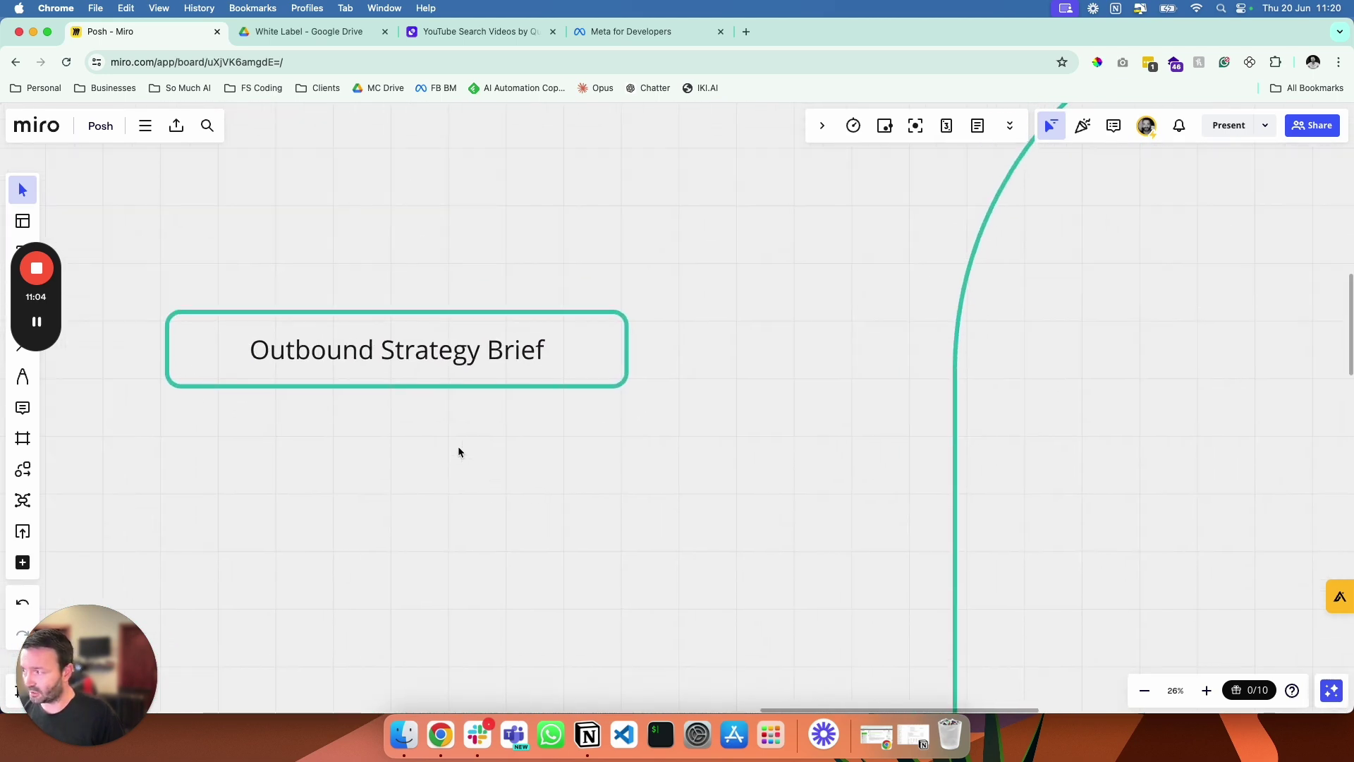
{"action": "scroll", "coordinate": [458, 451], "scroll_direction": "up", "scroll_amount": 5}
{"action": "scroll", "coordinate": [458, 451], "scroll_direction": "left", "scroll_amount": 2}
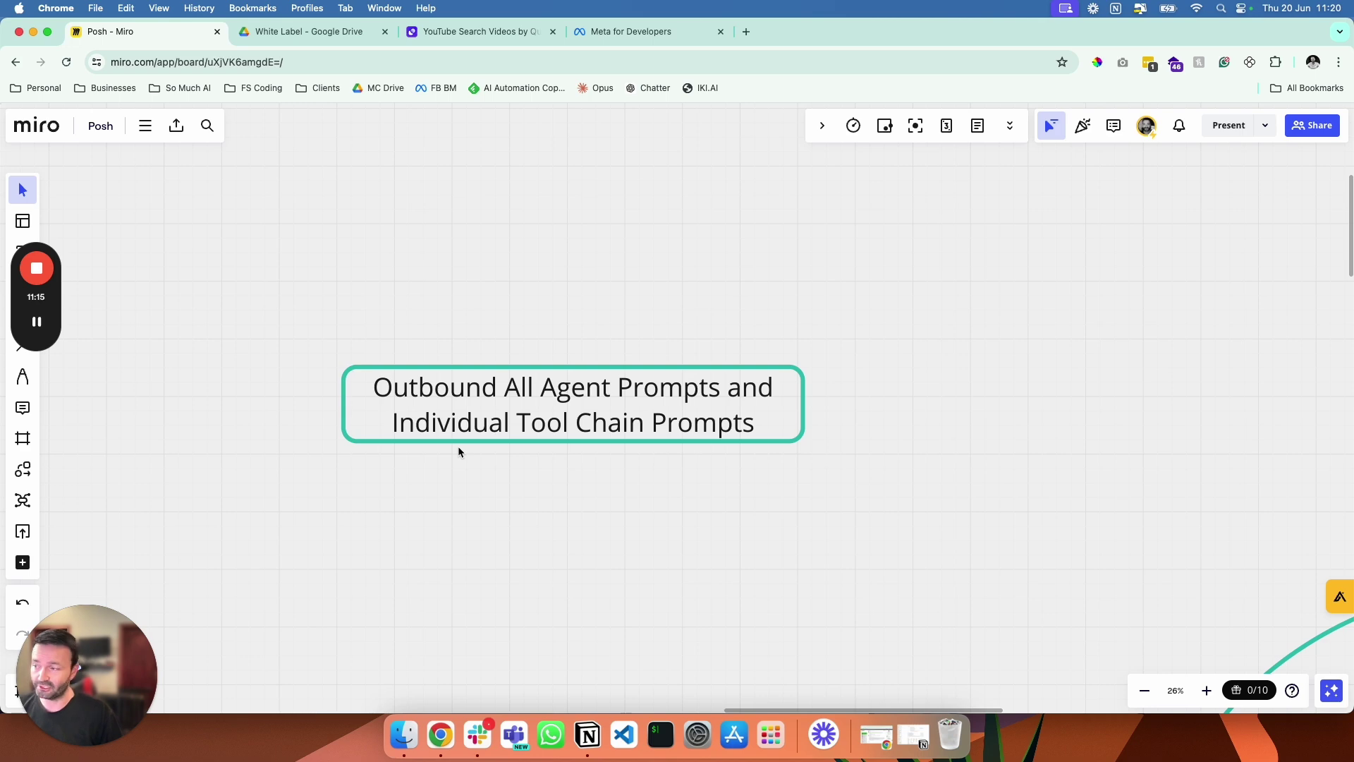
{"action": "scroll", "coordinate": [458, 450], "scroll_direction": "up", "scroll_amount": 1}
{"action": "scroll", "coordinate": [458, 451], "scroll_direction": "up", "scroll_amount": 10}
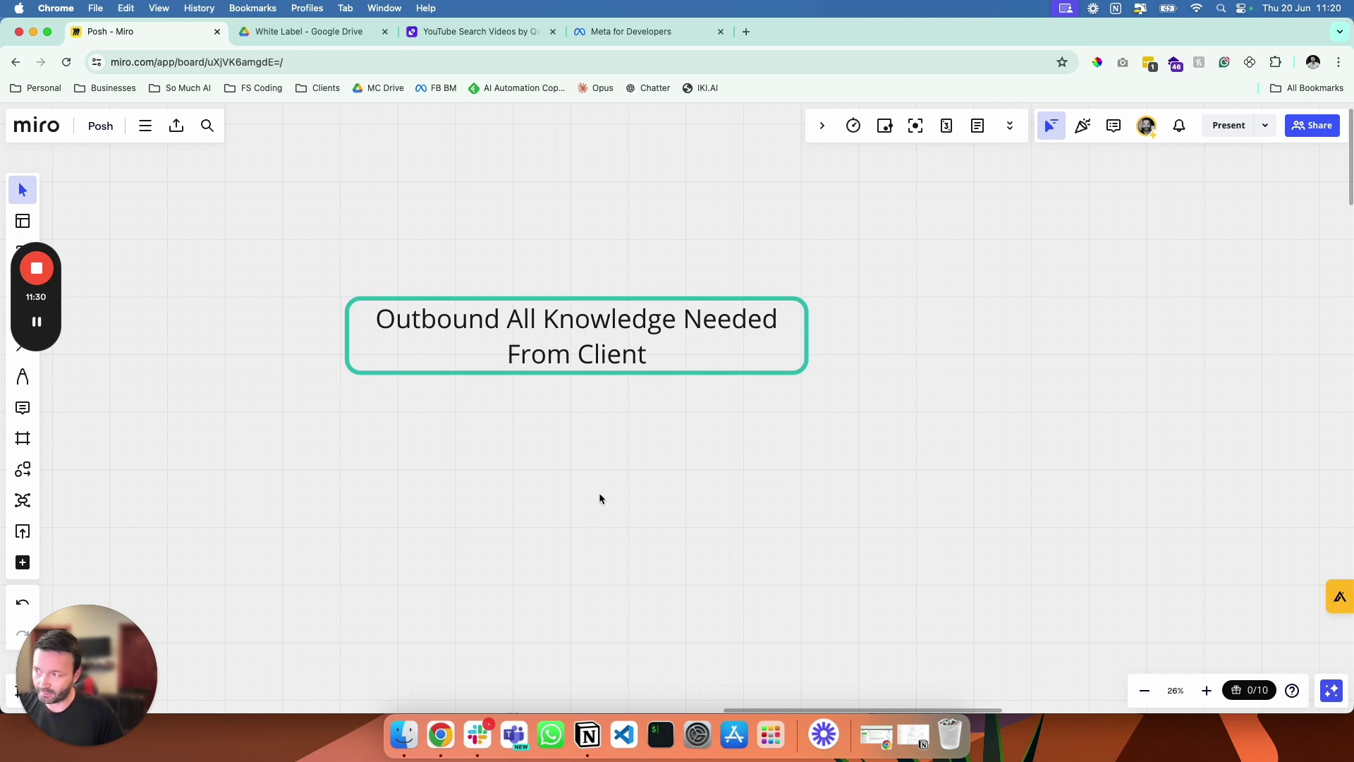
Zoom out to about 3% so both flow frames, four outbound headings and API diamonds show.
{"action": "scroll", "coordinate": [551, 511], "scroll_direction": "down", "scroll_amount": 5}
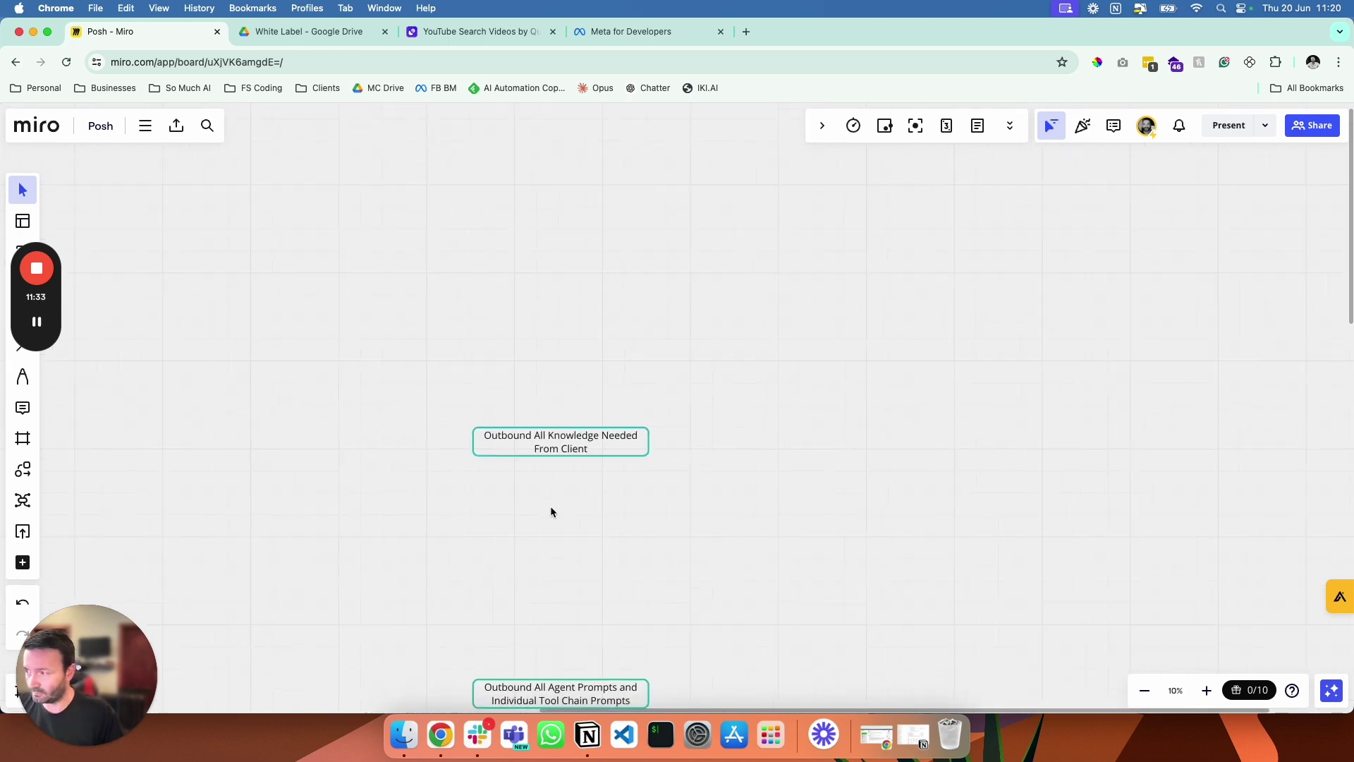
{"action": "scroll", "coordinate": [550, 512], "scroll_direction": "down", "scroll_amount": 3}
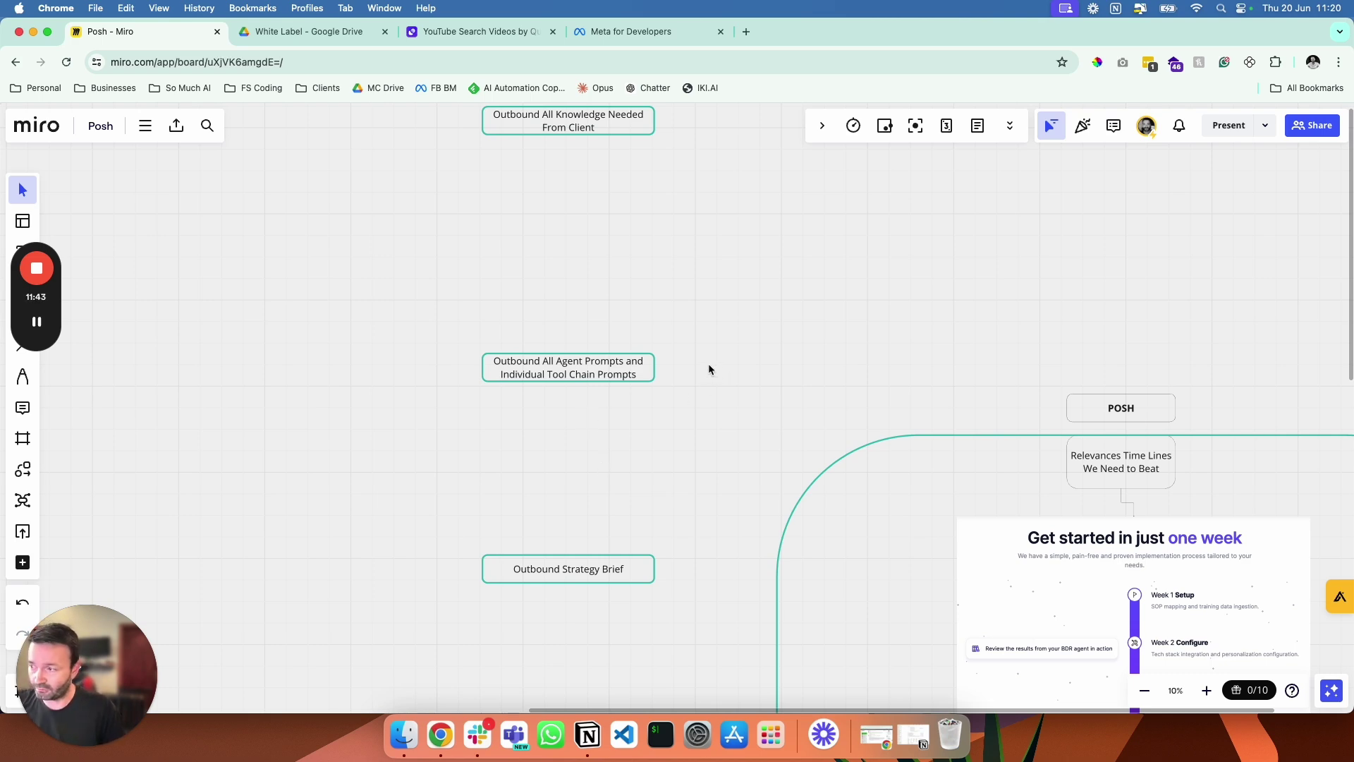
{"action": "scroll", "coordinate": [708, 369], "scroll_direction": "down", "scroll_amount": 10}
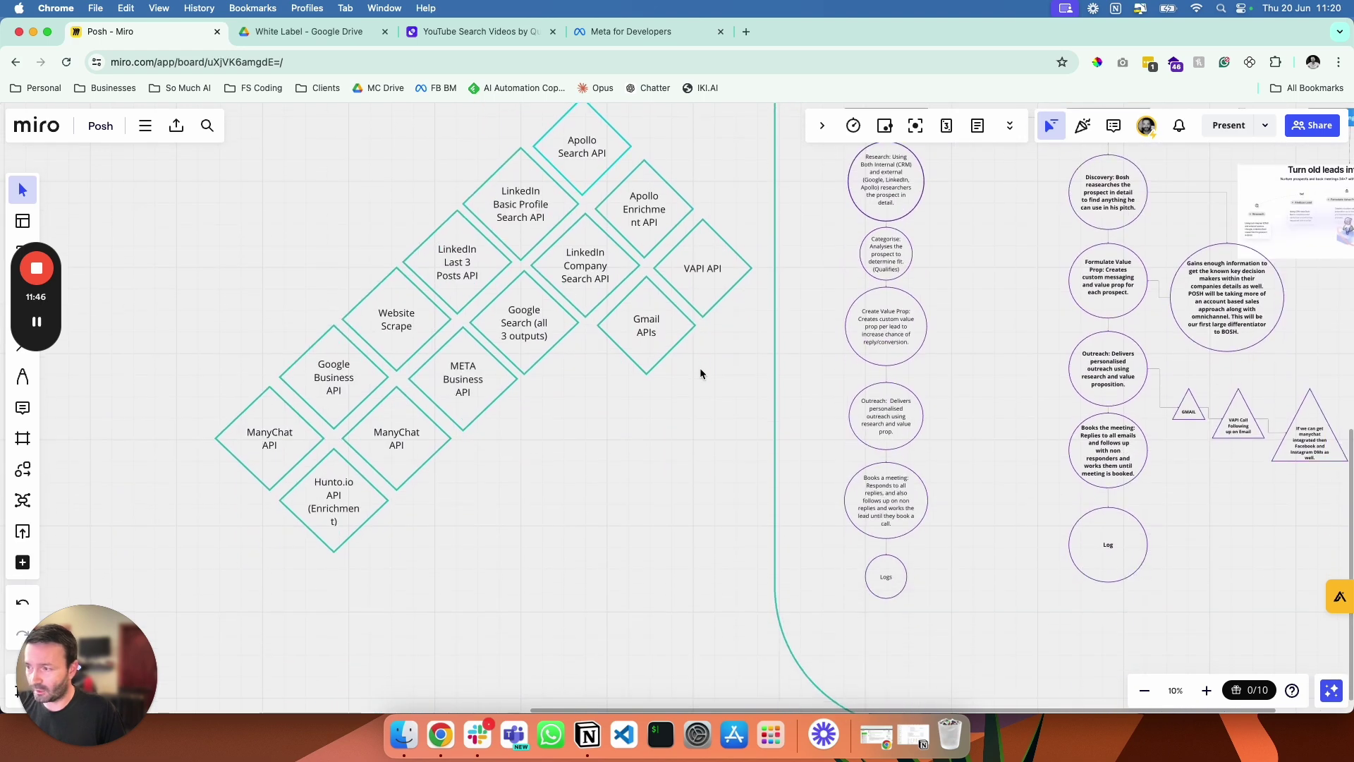
{"action": "scroll", "coordinate": [700, 372], "scroll_direction": "right", "scroll_amount": 6}
{"action": "scroll", "coordinate": [700, 372], "scroll_direction": "up", "scroll_amount": 2}
{"action": "scroll", "coordinate": [700, 373], "scroll_direction": "right", "scroll_amount": 5}
{"action": "scroll", "coordinate": [701, 373], "scroll_direction": "up", "scroll_amount": 3}
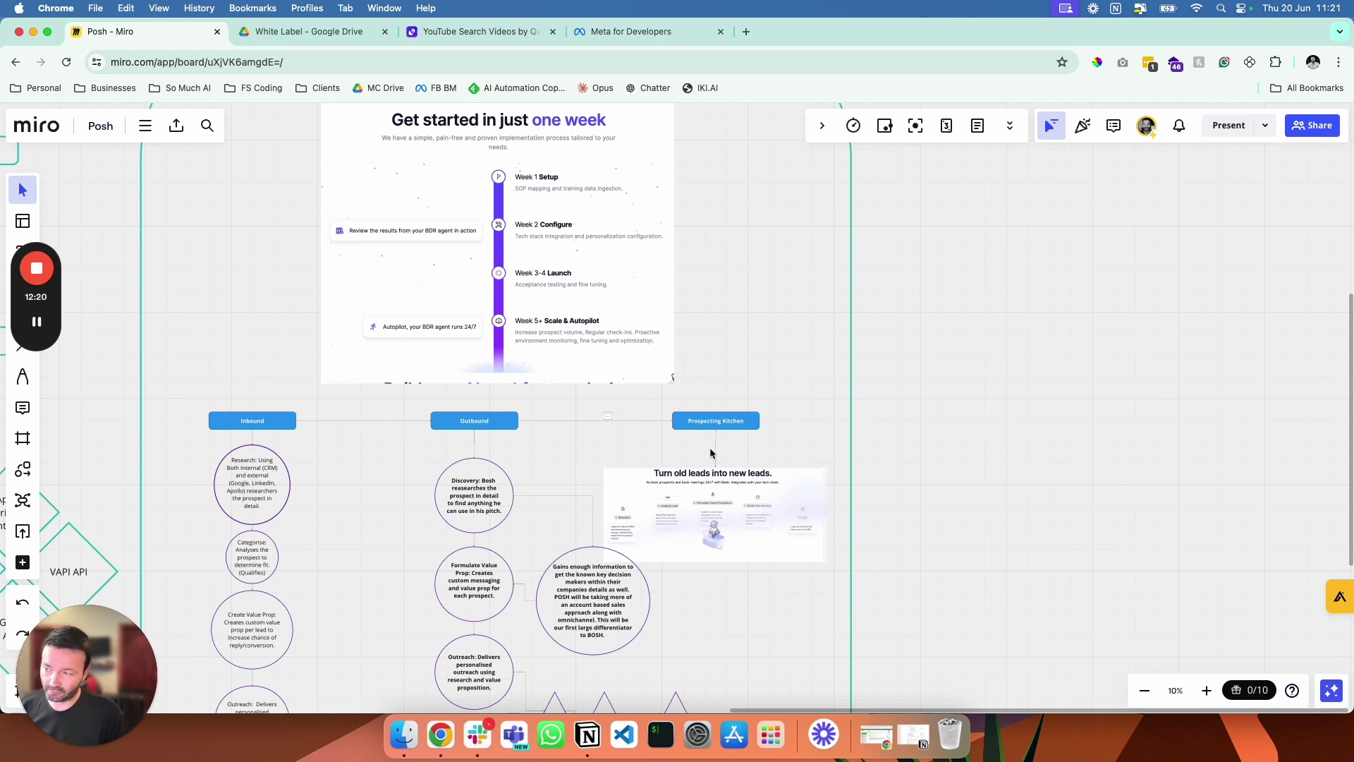
{"action": "scroll", "coordinate": [644, 515], "scroll_direction": "left", "scroll_amount": 10}
{"action": "scroll", "coordinate": [645, 515], "scroll_direction": "down", "scroll_amount": 5}
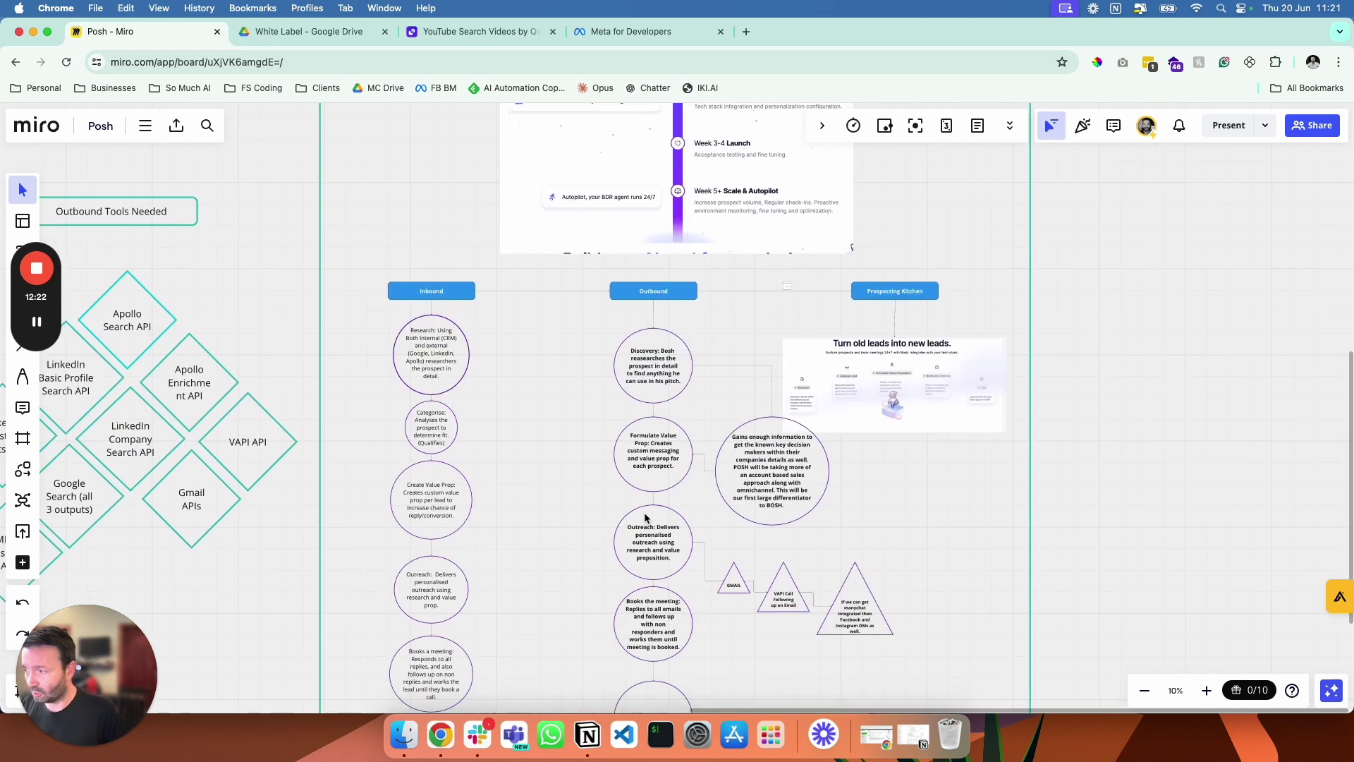
{"action": "scroll", "coordinate": [645, 517], "scroll_direction": "up", "scroll_amount": 5}
{"action": "scroll", "coordinate": [645, 517], "scroll_direction": "left", "scroll_amount": 3}
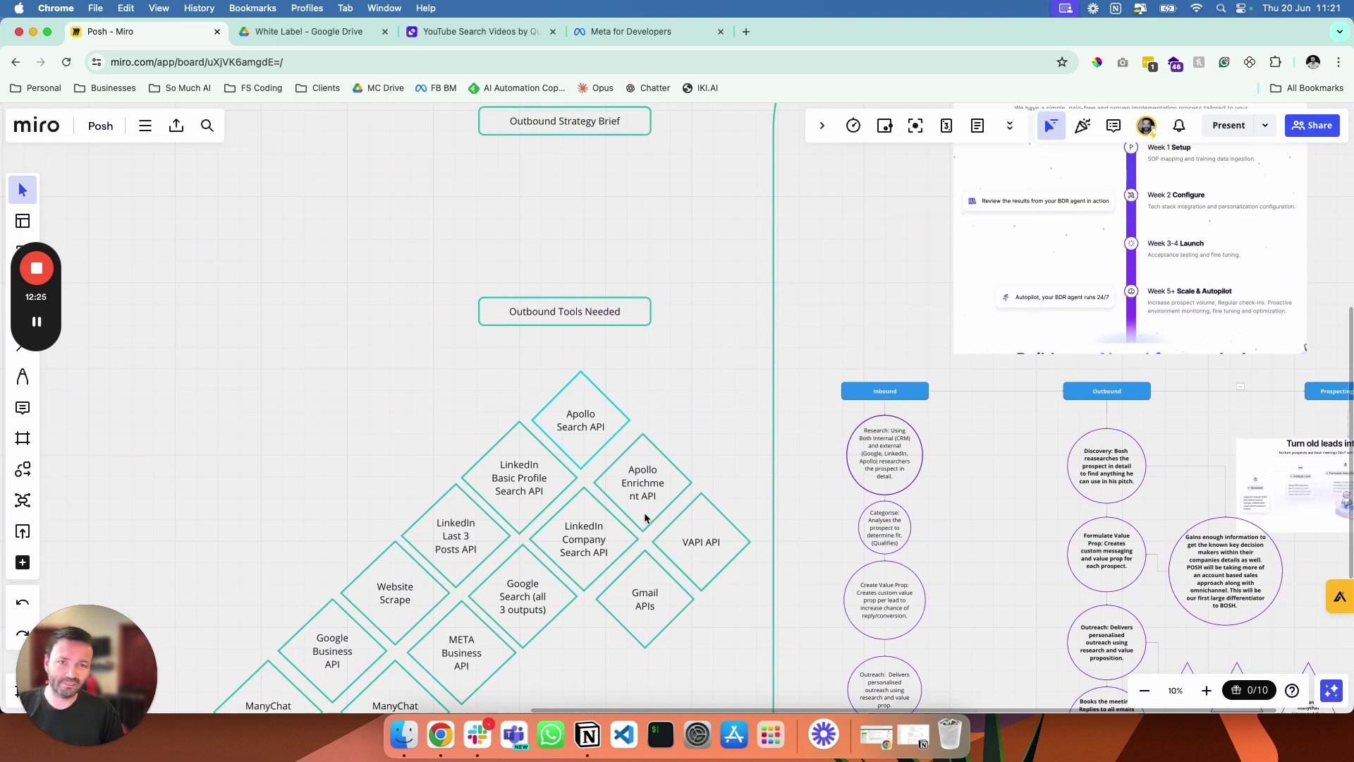
{"action": "scroll", "coordinate": [645, 517], "scroll_direction": "down", "scroll_amount": 5}
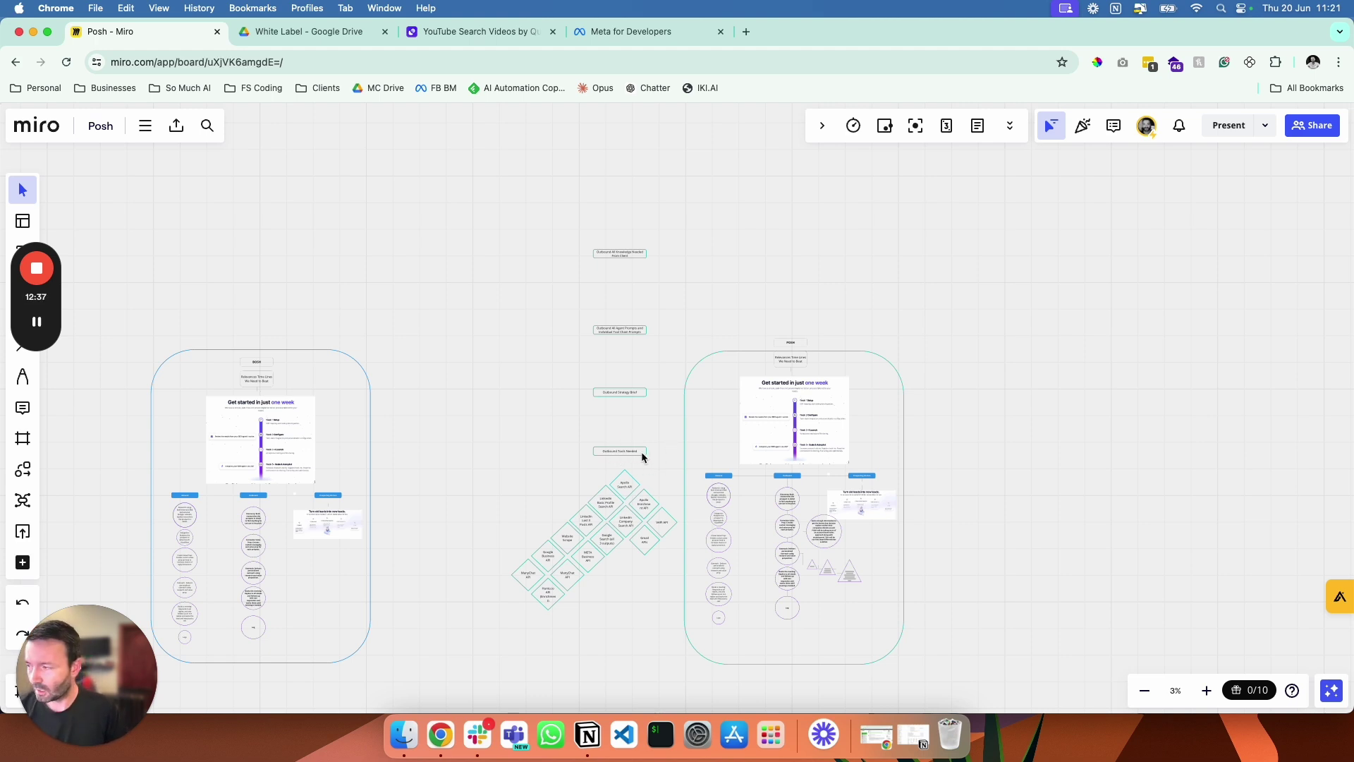
{"action": "mouse_move", "coordinate": [44, 277]}
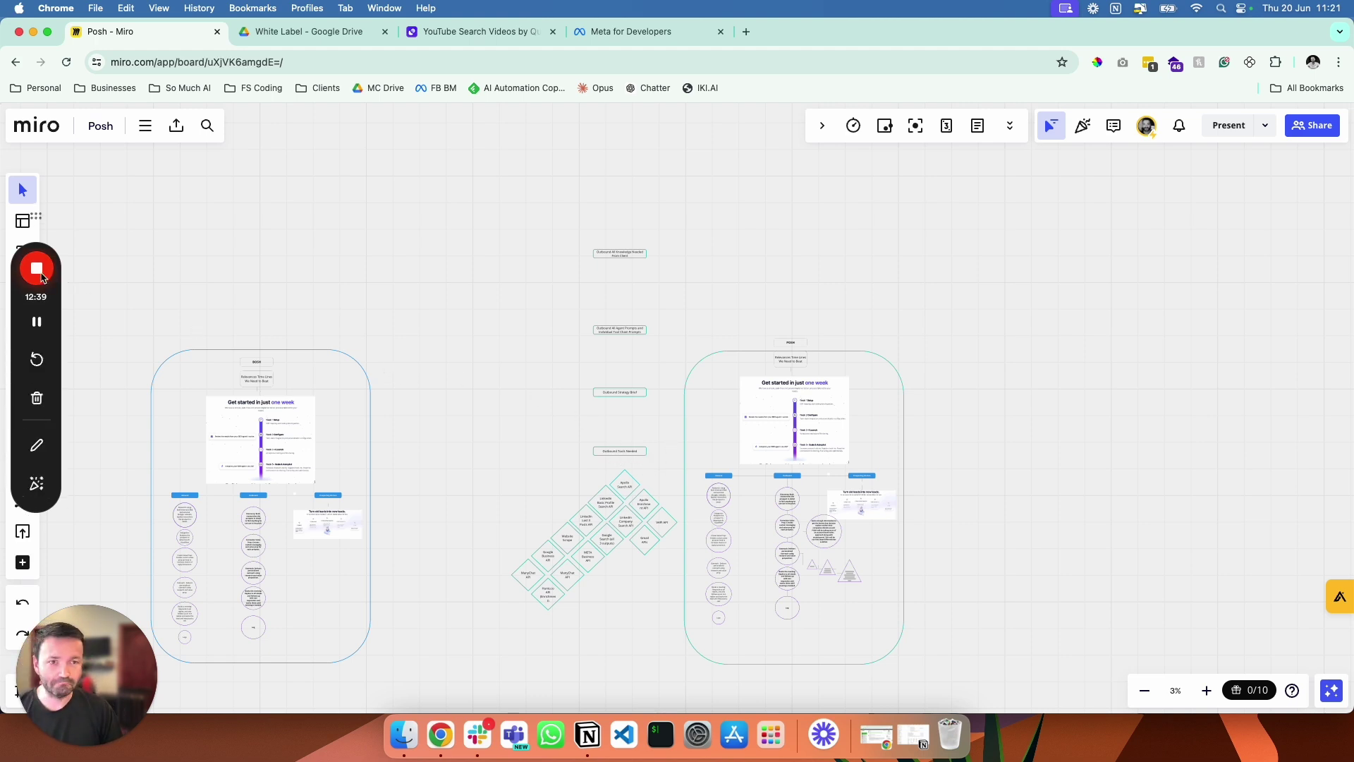